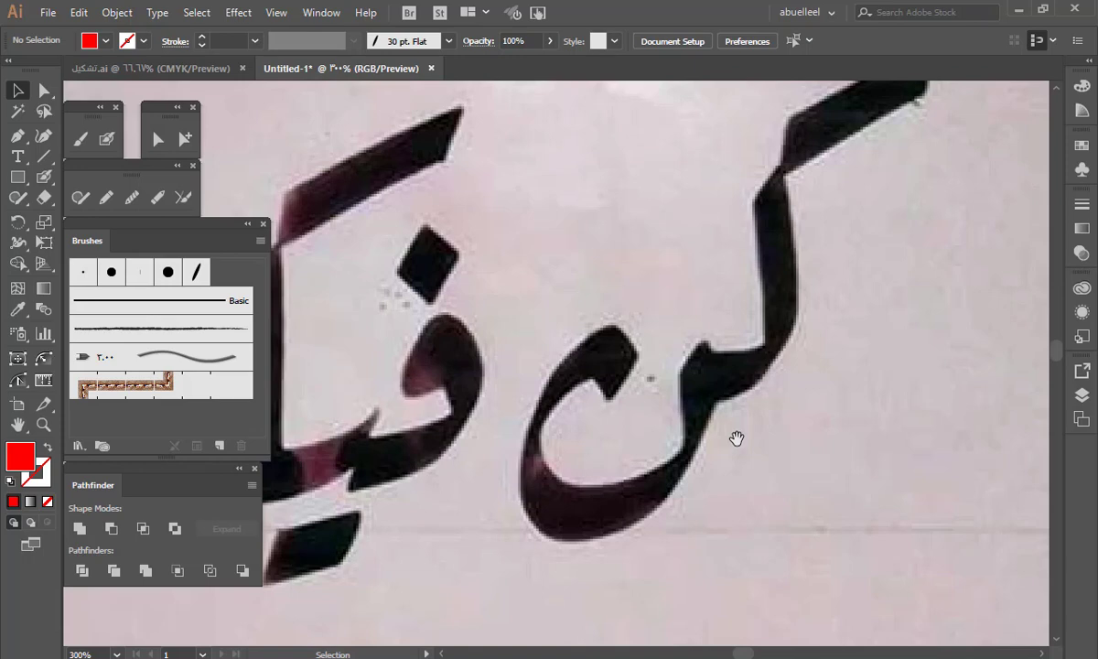
# Examine the whole calligraphy phrase in the reference photo, focusing on the letter shapes of its first word.
pyautogui.hotkey('ctrl', '-')
pyautogui.hotkey('ctrl', '-')
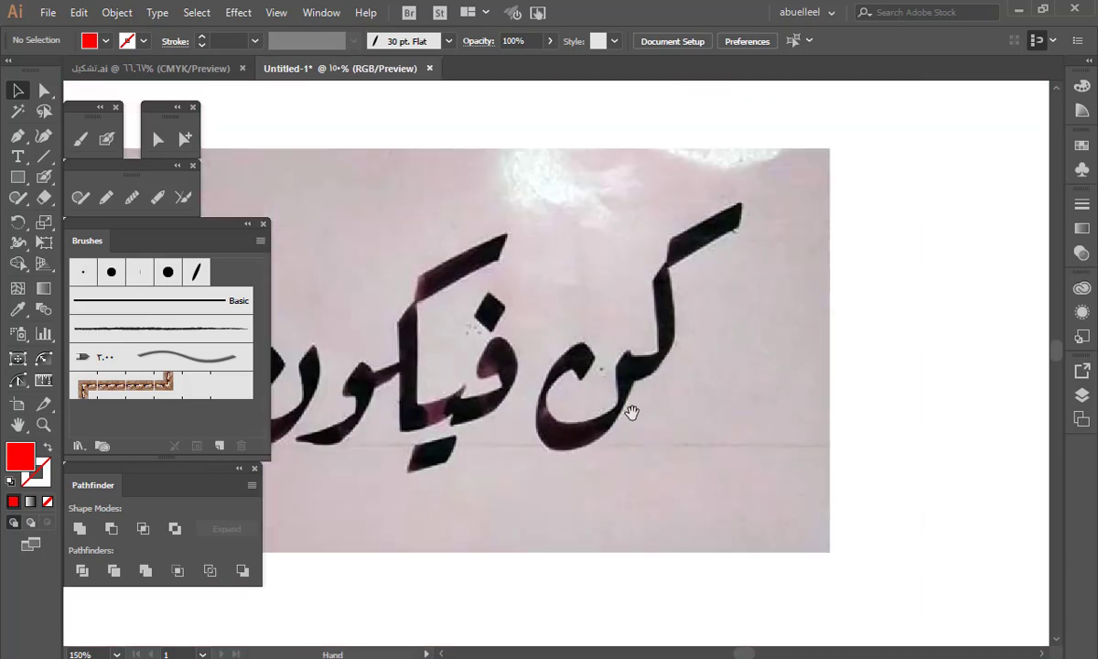
pyautogui.moveTo(632, 414); pyautogui.dragTo(804, 403)
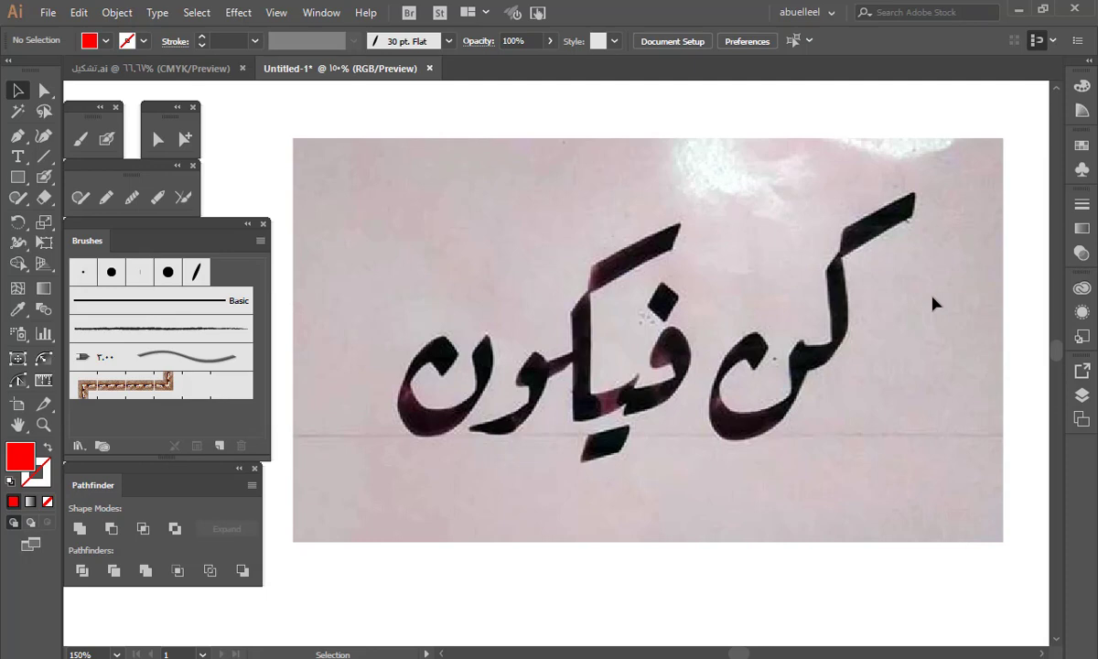
pyautogui.hotkey('ctrl', '+')
pyautogui.hotkey('ctrl', '+')
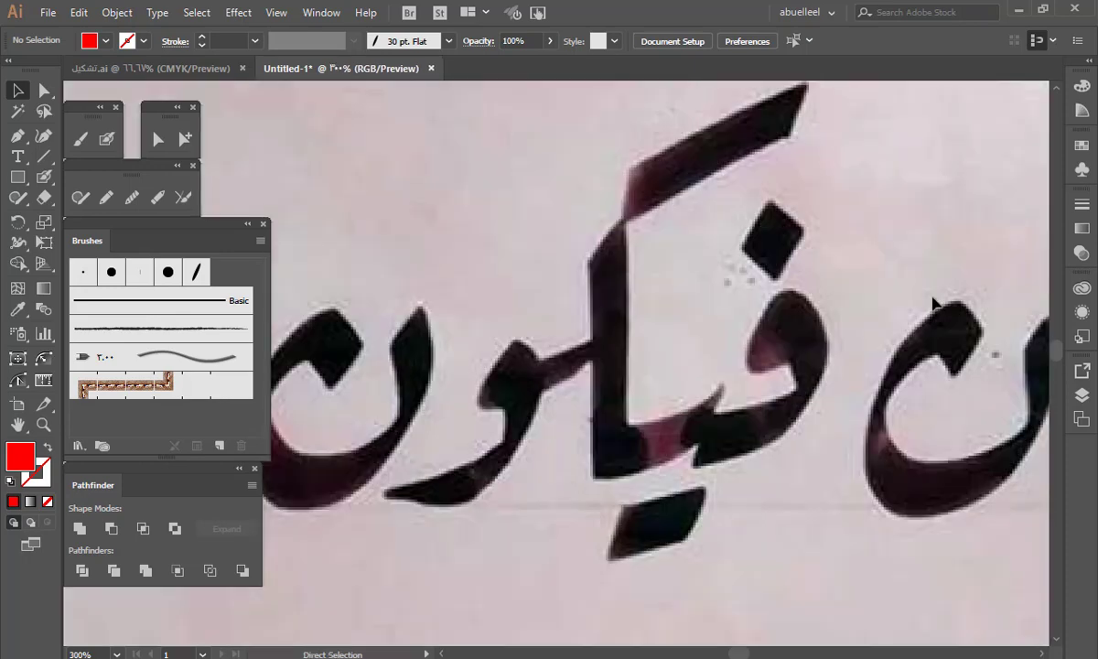
pyautogui.moveTo(919, 391); pyautogui.dragTo(591, 413)
pyautogui.moveTo(776, 354); pyautogui.dragTo(745, 393)
pyautogui.moveTo(722, 473); pyautogui.dragTo(753, 464)
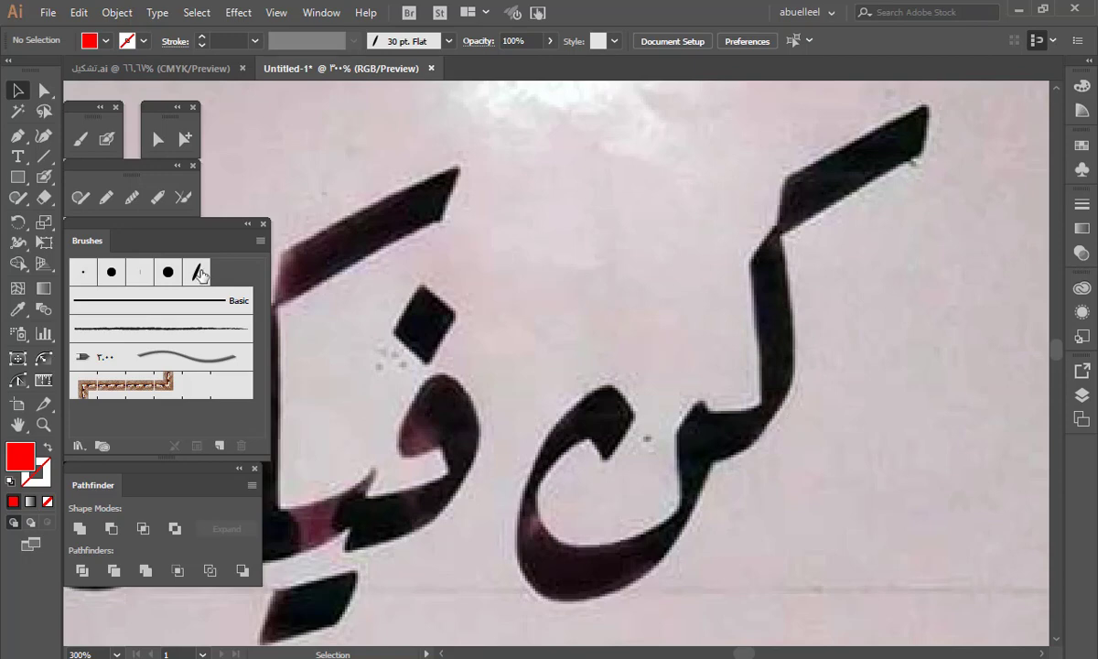
# Set the 30 pt. Flat calligraphic brush to 15% roundness and a 66° angle.
pyautogui.doubleClick(196, 271)
pyautogui.moveTo(631, 144); pyautogui.dragTo(558, 179)
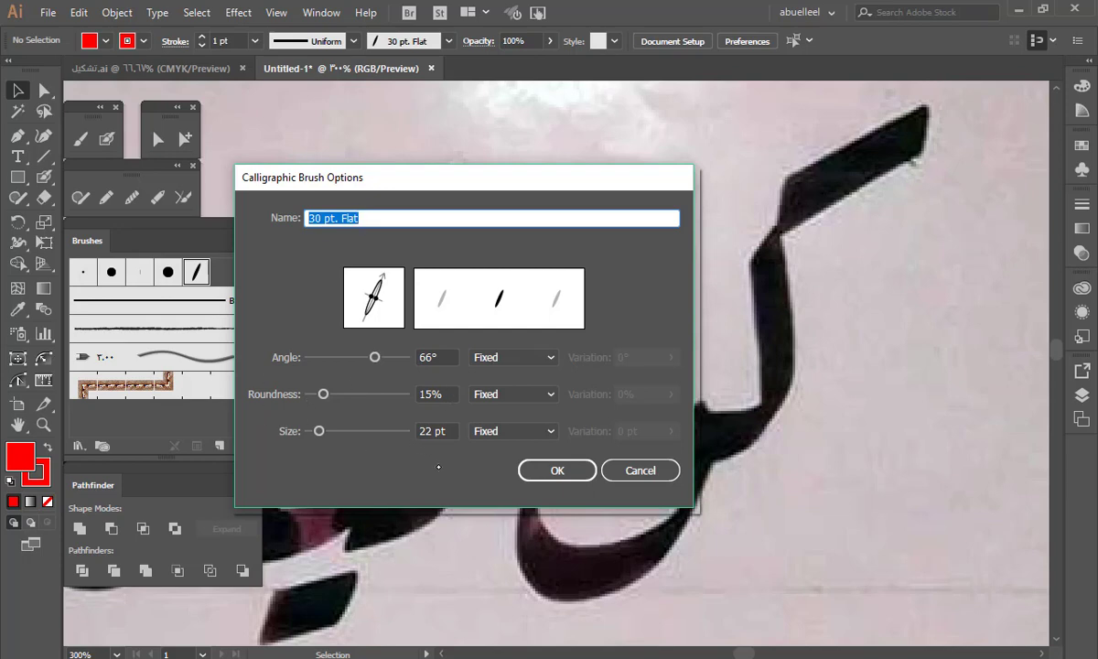
pyautogui.moveTo(322, 393); pyautogui.dragTo(341, 394)
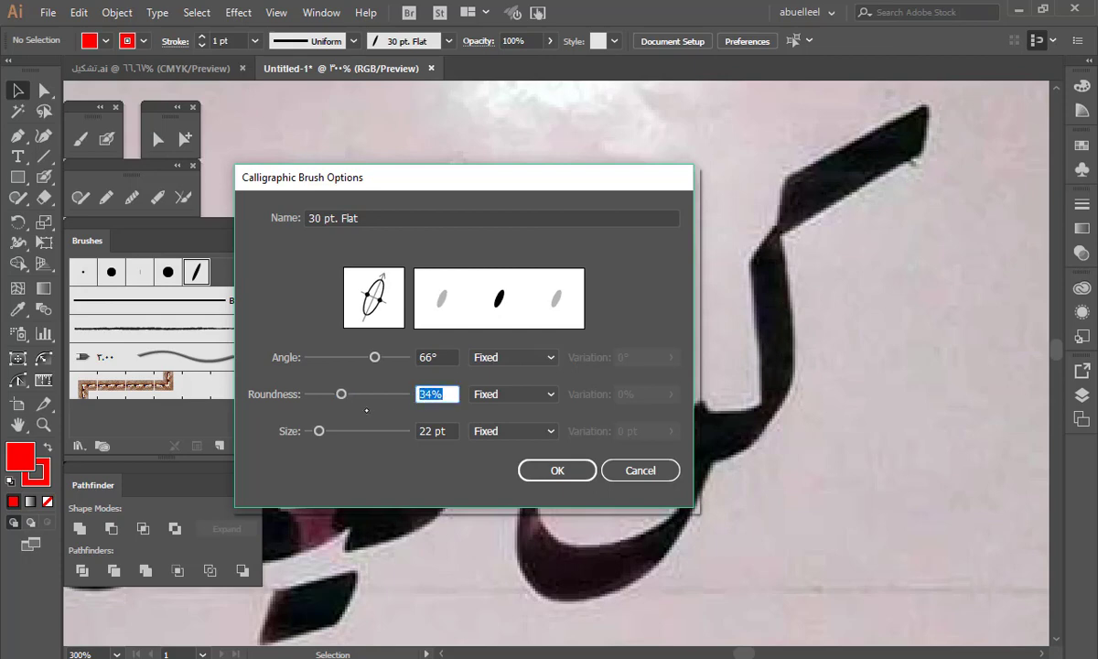
pyautogui.write('15')
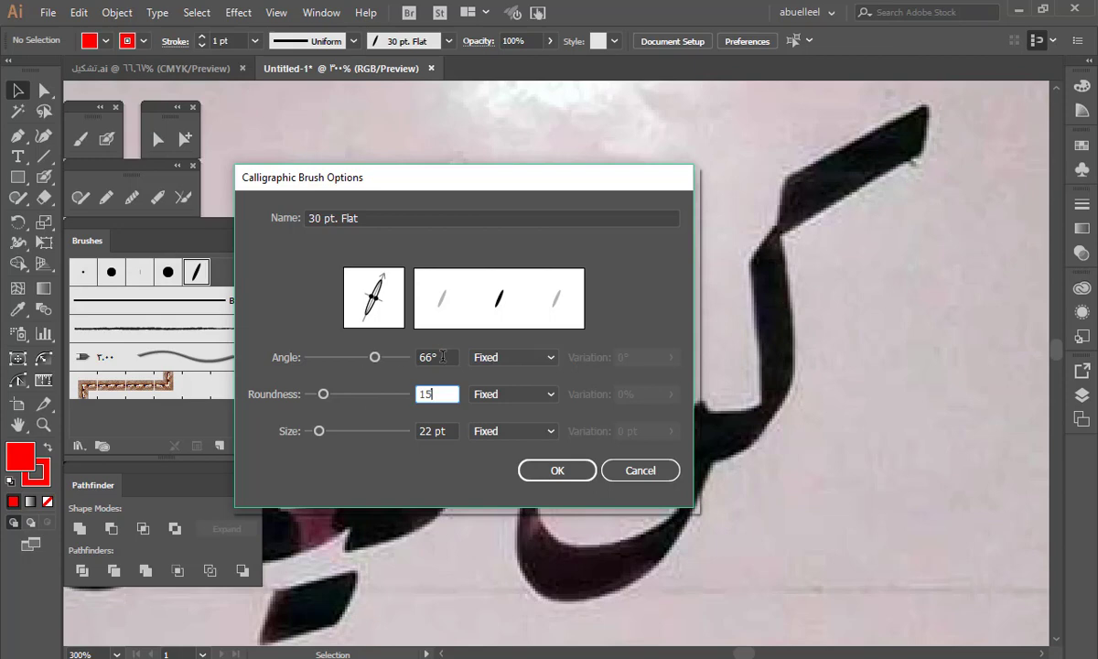
pyautogui.moveTo(443, 356); pyautogui.dragTo(402, 362)
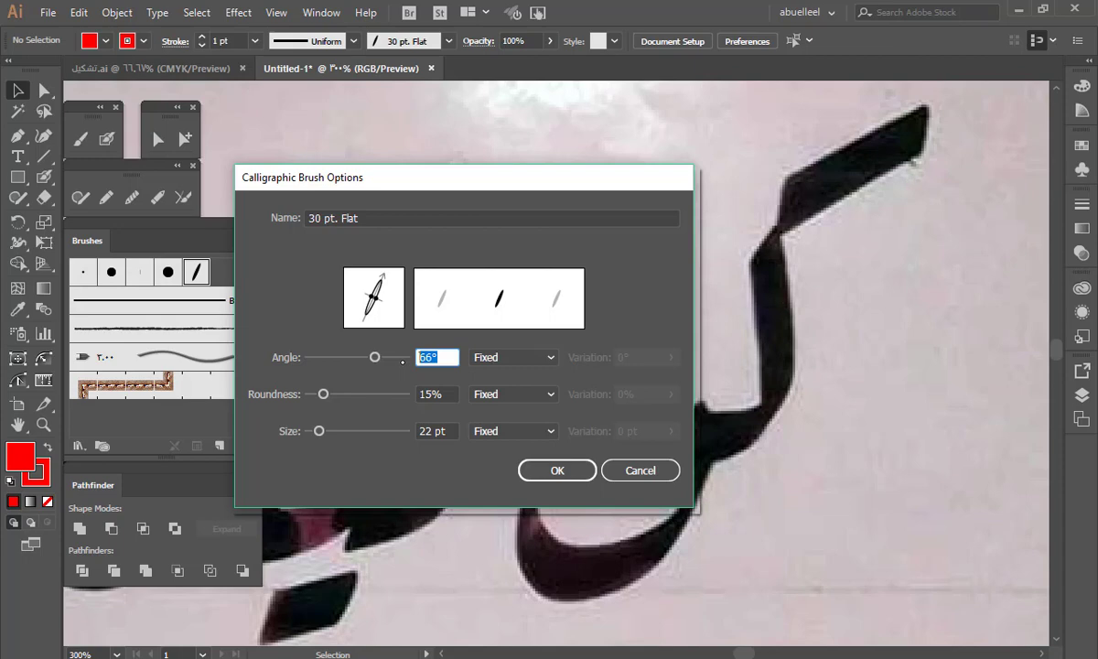
pyautogui.moveTo(383, 272)
pyautogui.mouseDown()
pyautogui.moveTo(399, 285)
pyautogui.moveTo(383, 268)
pyautogui.mouseUp()
pyautogui.moveTo(439, 358); pyautogui.dragTo(340, 384)
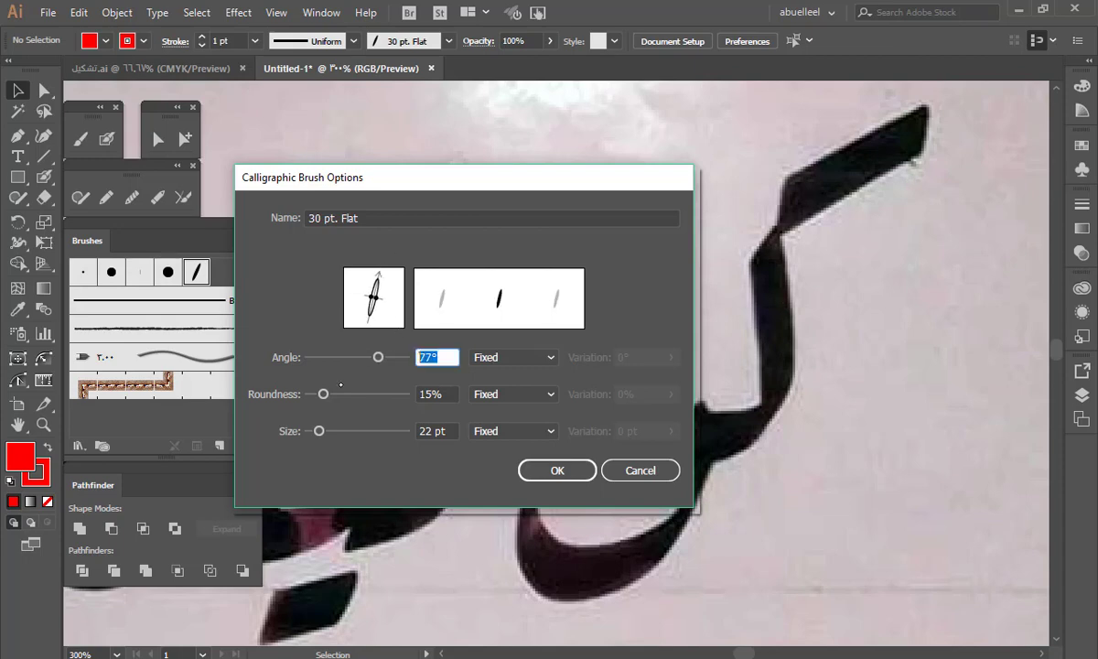
pyautogui.write('66')
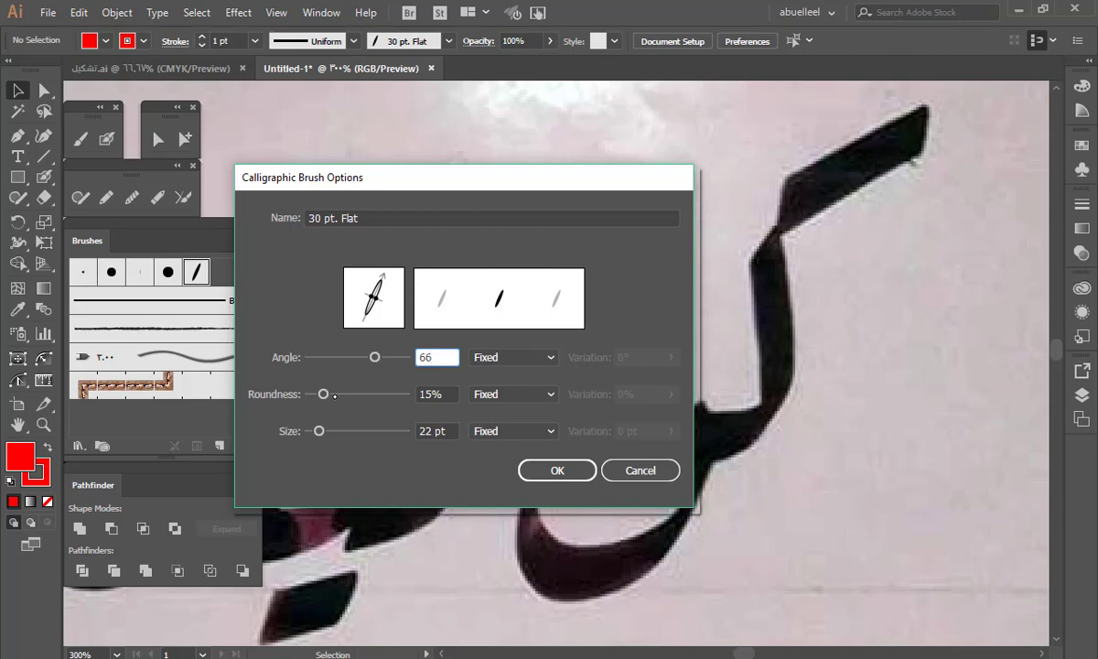
pyautogui.press('Return')
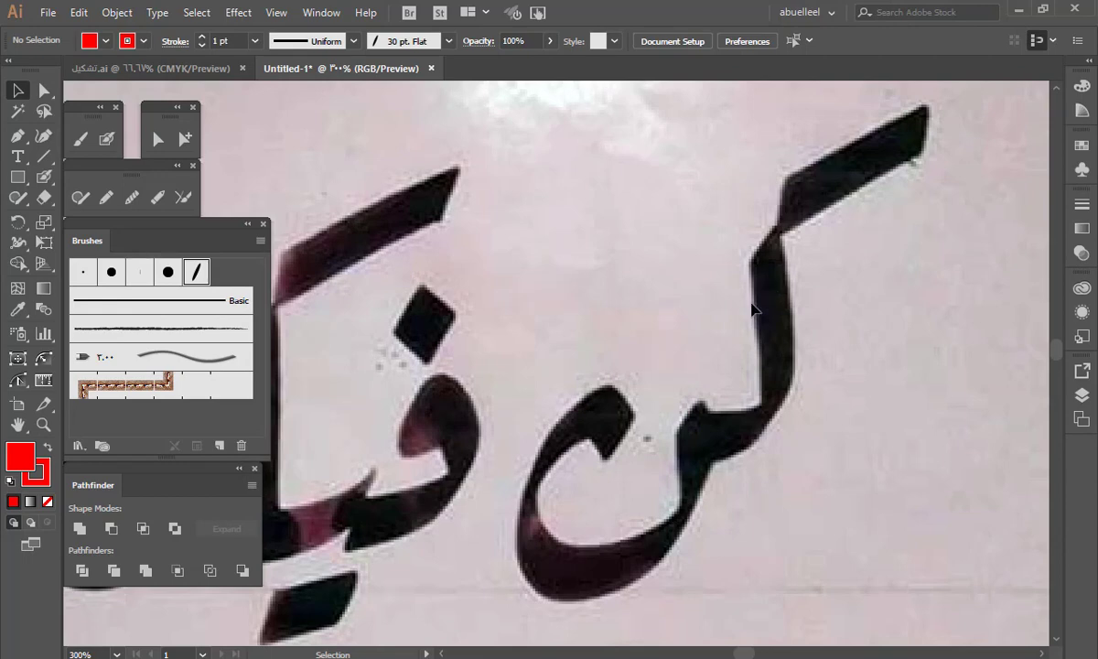
# Paint two red guide strokes beside the kaf's stem and its lower curve using the Blob Brush with the 3 pt. Round brush.
pyautogui.hotkey('shift', 'b')
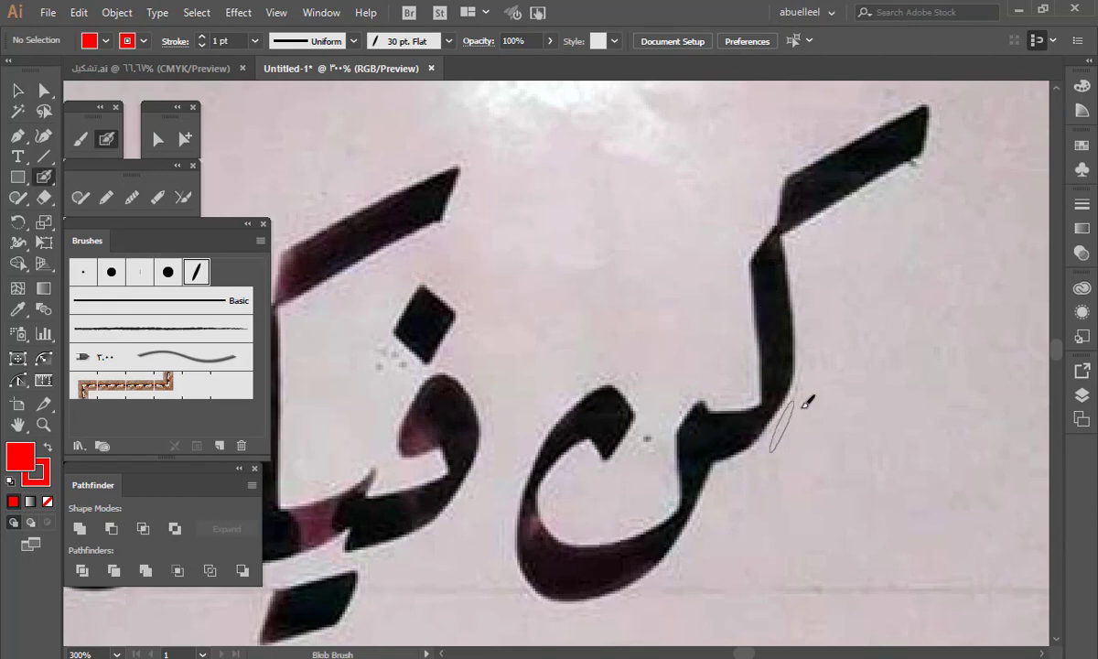
pyautogui.press('space')
pyautogui.moveTo(805, 374); pyautogui.dragTo(766, 368)
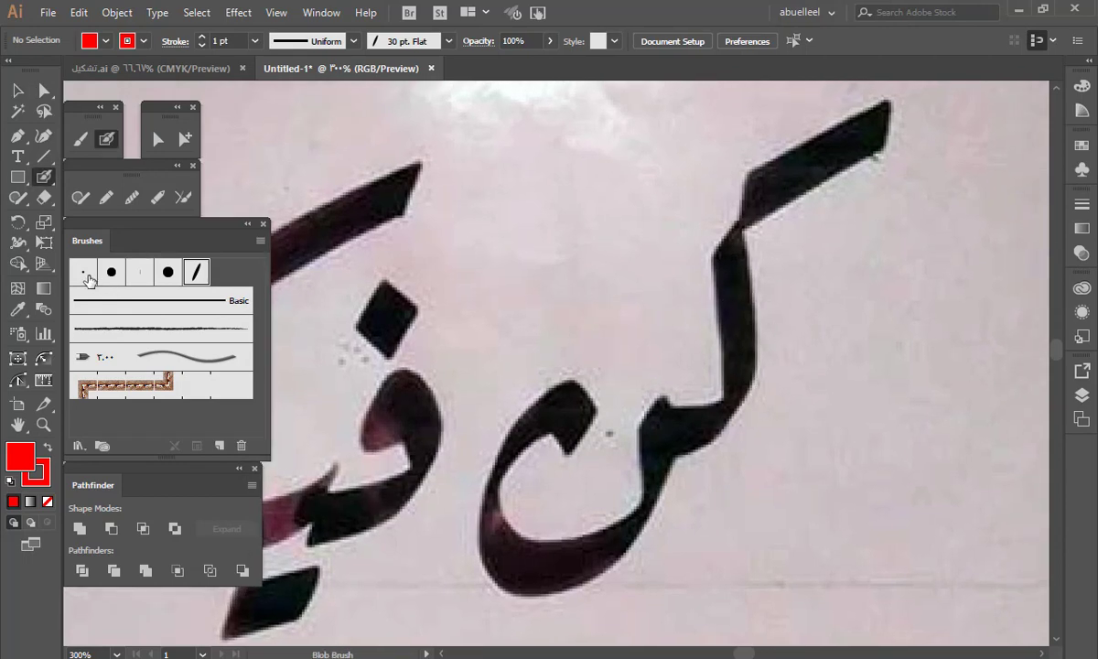
pyautogui.click(84, 272)
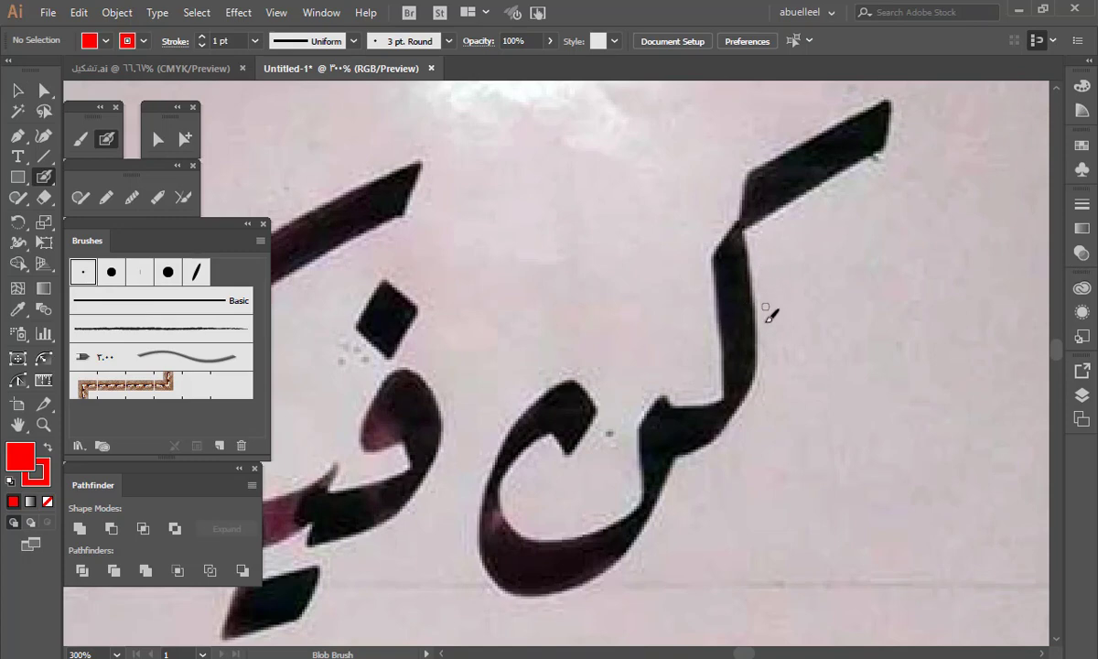
pyautogui.moveTo(771, 257)
pyautogui.mouseDown()
pyautogui.moveTo(777, 366)
pyautogui.moveTo(766, 408)
pyautogui.moveTo(729, 452)
pyautogui.mouseUp()
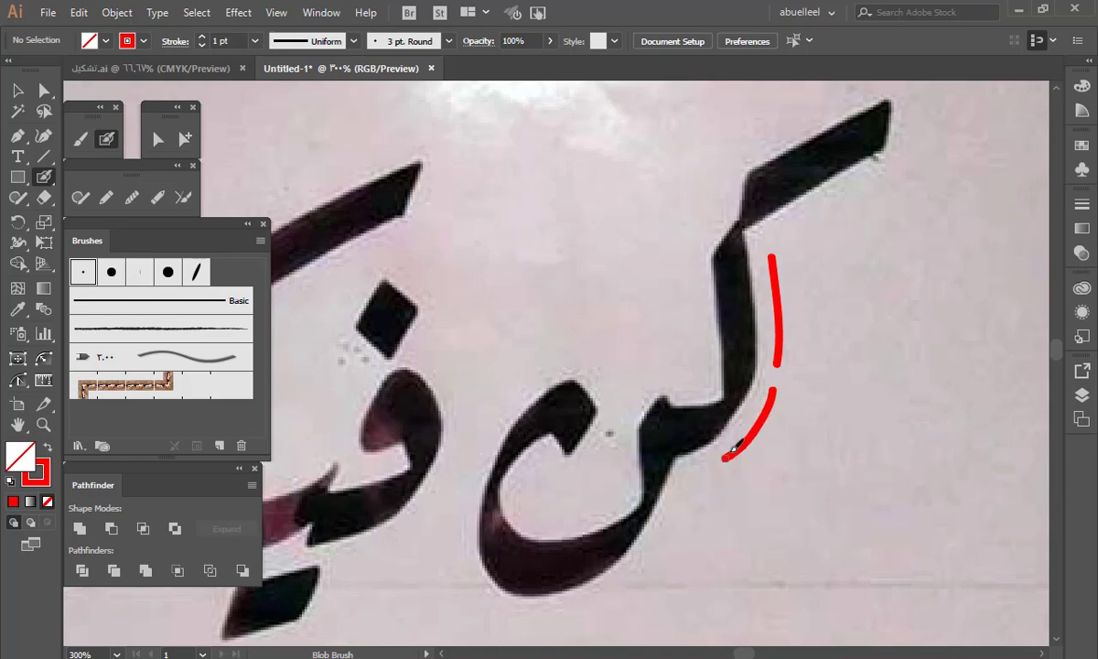
# Circle the joint between the kaf's upper bar and its stem with the 3 pt. Round Blob Brush.
pyautogui.press('space')
pyautogui.moveTo(847, 282); pyautogui.dragTo(763, 349)
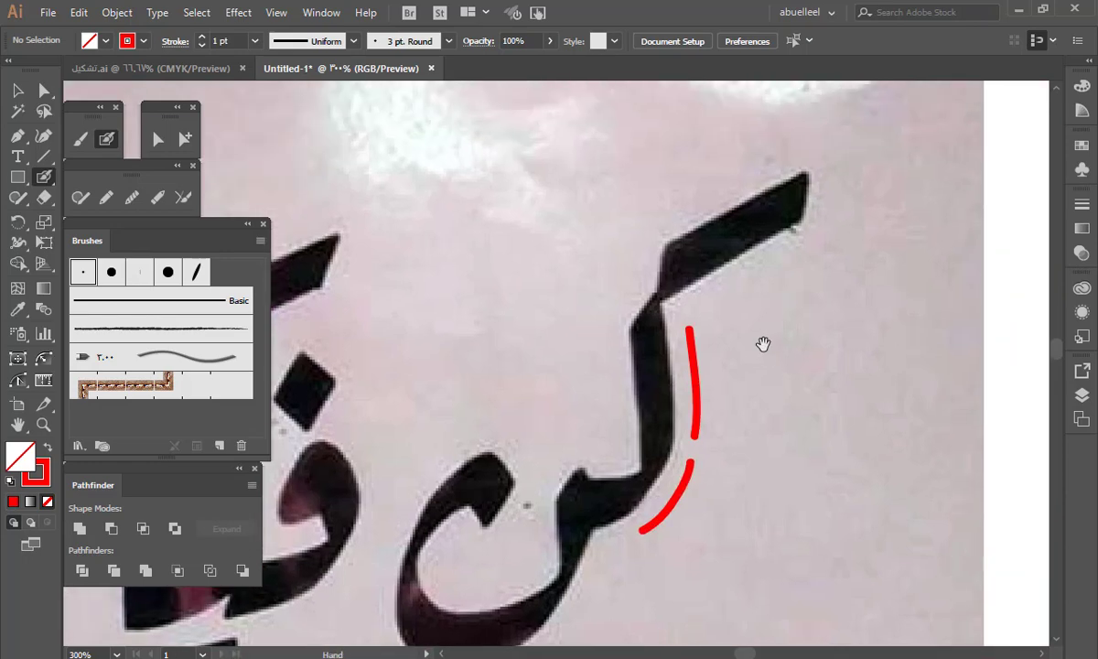
pyautogui.moveTo(678, 296)
pyautogui.mouseDown()
pyautogui.moveTo(672, 278)
pyautogui.moveTo(611, 297)
pyautogui.moveTo(666, 315)
pyautogui.moveTo(646, 274)
pyautogui.mouseUp()
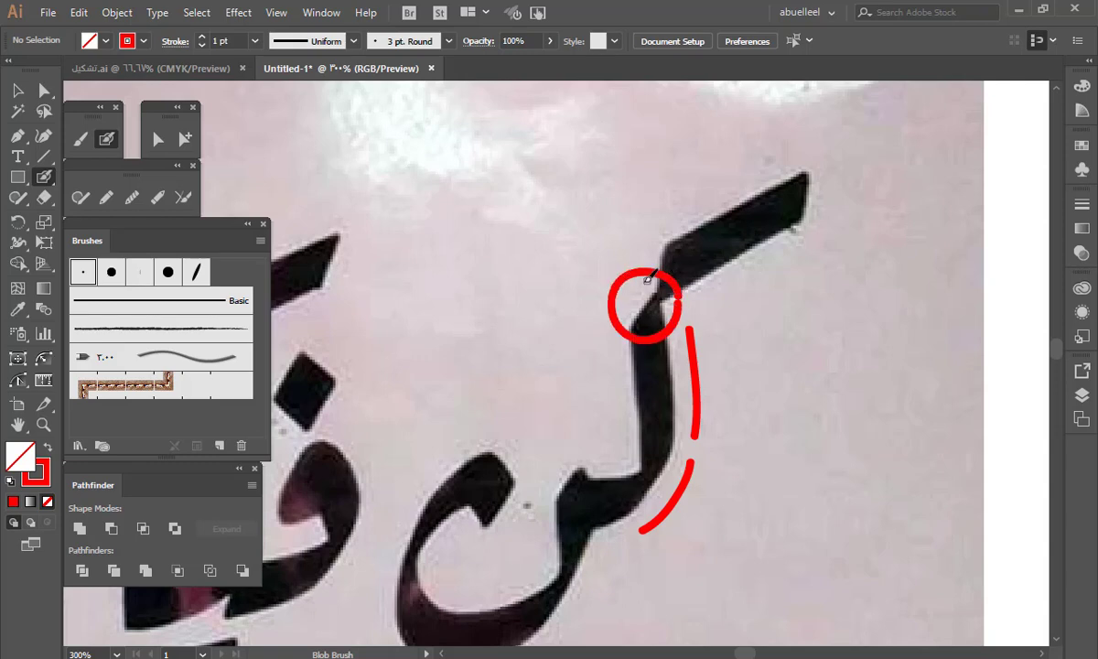
# Paint over the kaf's upper bar with the 30 pt. Flat Blob Brush and shift the painted shape slightly upward.
pyautogui.click(197, 273)
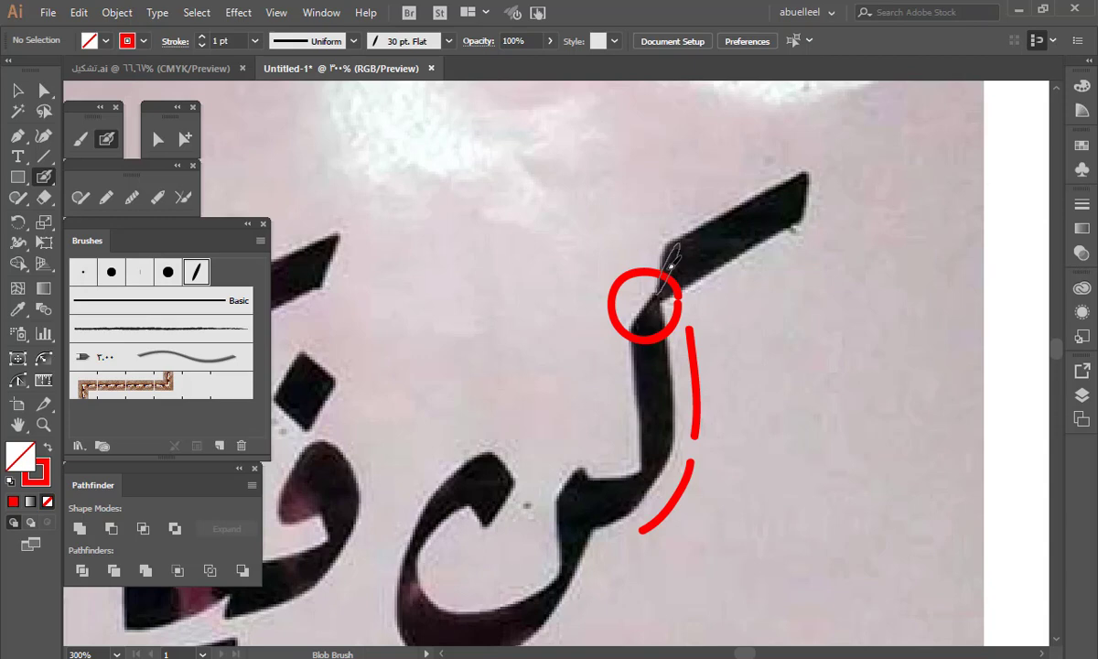
pyautogui.moveTo(664, 283)
pyautogui.mouseDown()
pyautogui.moveTo(704, 227)
pyautogui.moveTo(798, 186)
pyautogui.mouseUp()
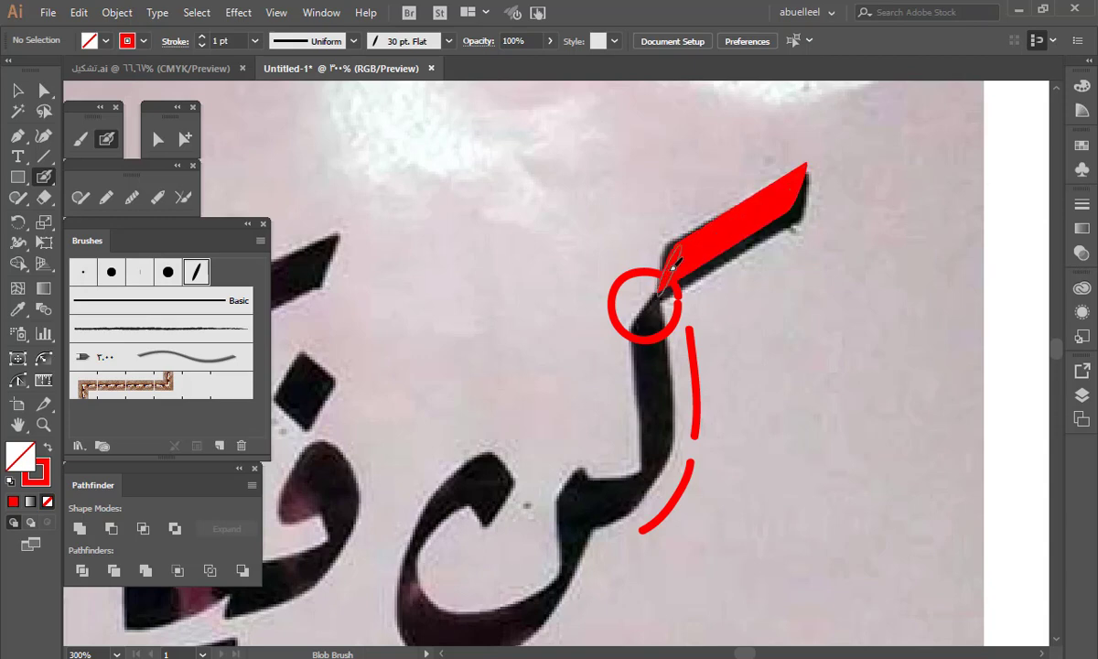
pyautogui.click(82, 272)
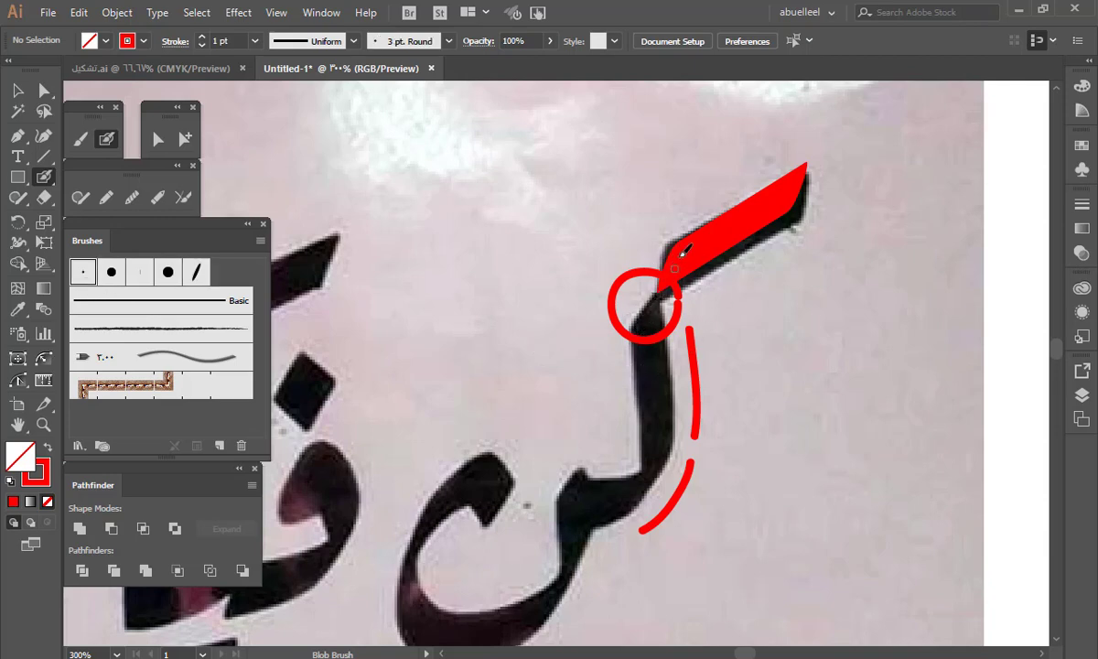
pyautogui.press('q')
pyautogui.press('v')
pyautogui.moveTo(726, 245)
pyautogui.mouseDown()
pyautogui.moveTo(735, 228)
pyautogui.moveTo(733, 240)
pyautogui.mouseUp()
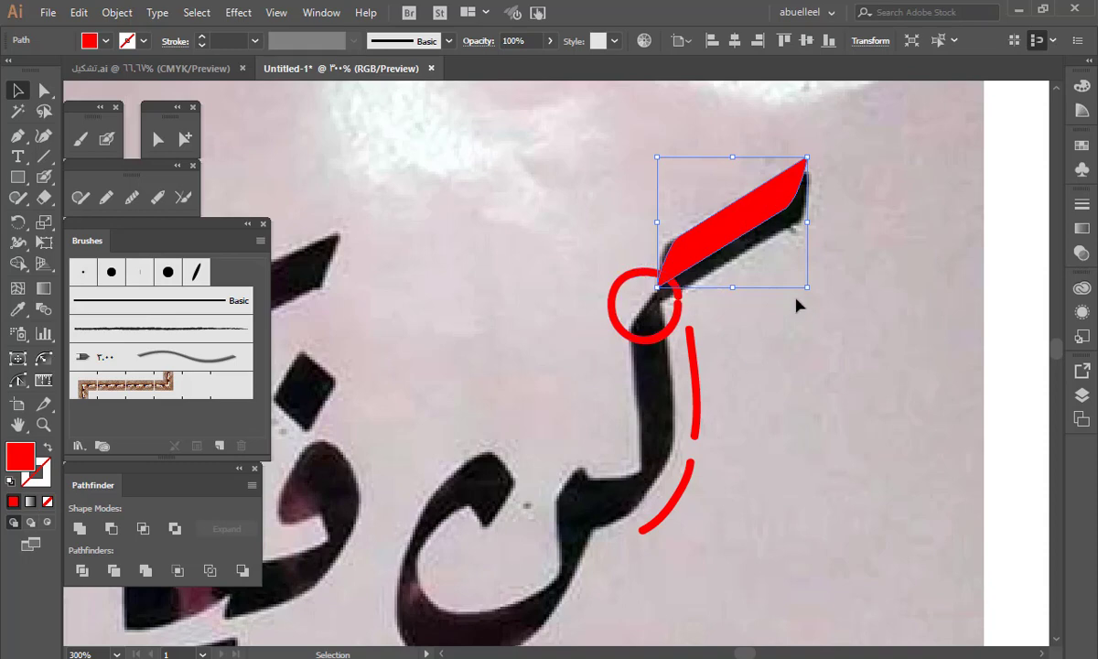
# Circle the junction between the kaf and the nun with the 3 pt. Round Blob Brush, and undo the circle.
pyautogui.press('space')
pyautogui.moveTo(675, 515); pyautogui.dragTo(766, 353)
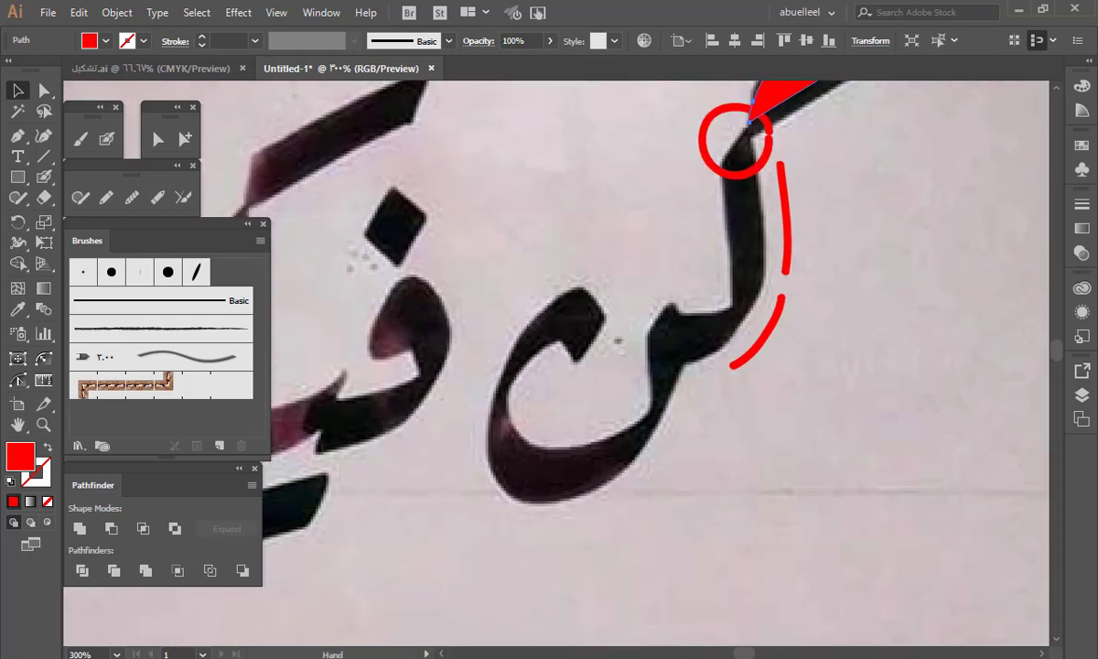
pyautogui.moveTo(709, 402); pyautogui.dragTo(753, 416)
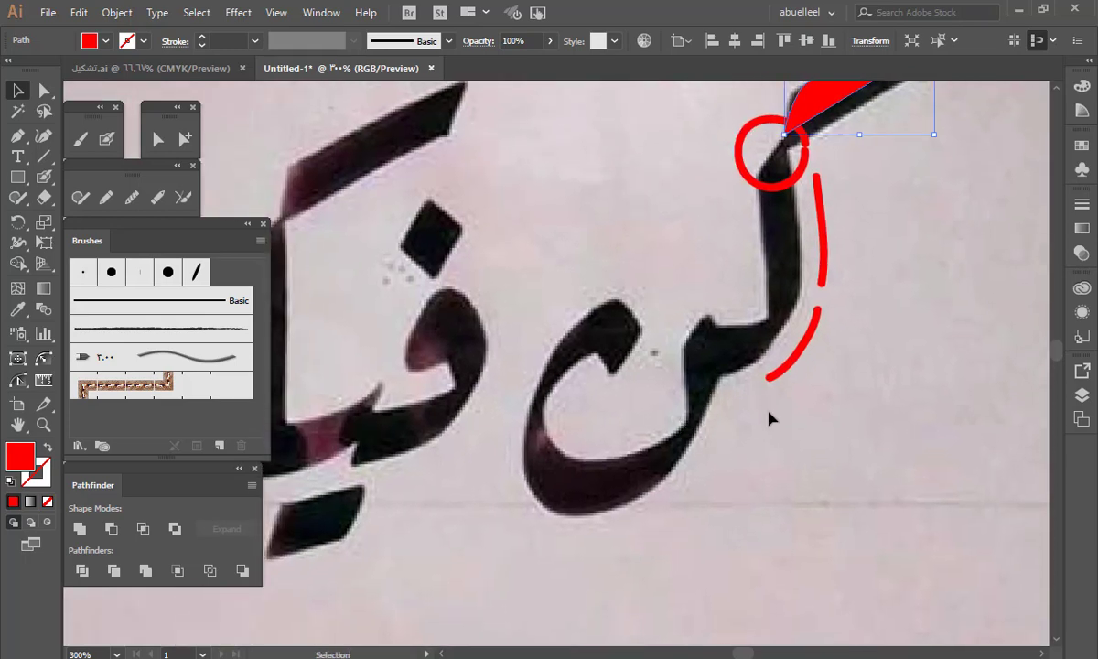
pyautogui.hotkey('shift', 'b')
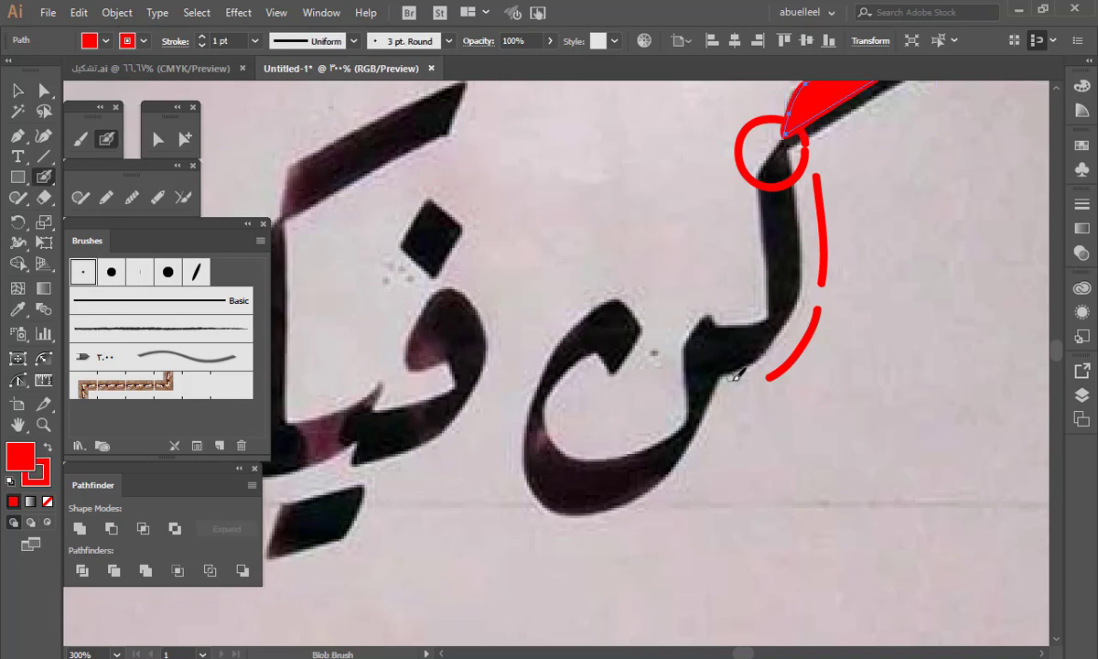
pyautogui.moveTo(732, 381)
pyautogui.mouseDown()
pyautogui.moveTo(743, 323)
pyautogui.moveTo(726, 302)
pyautogui.moveTo(675, 321)
pyautogui.moveTo(665, 354)
pyautogui.moveTo(673, 383)
pyautogui.moveTo(732, 392)
pyautogui.mouseUp()
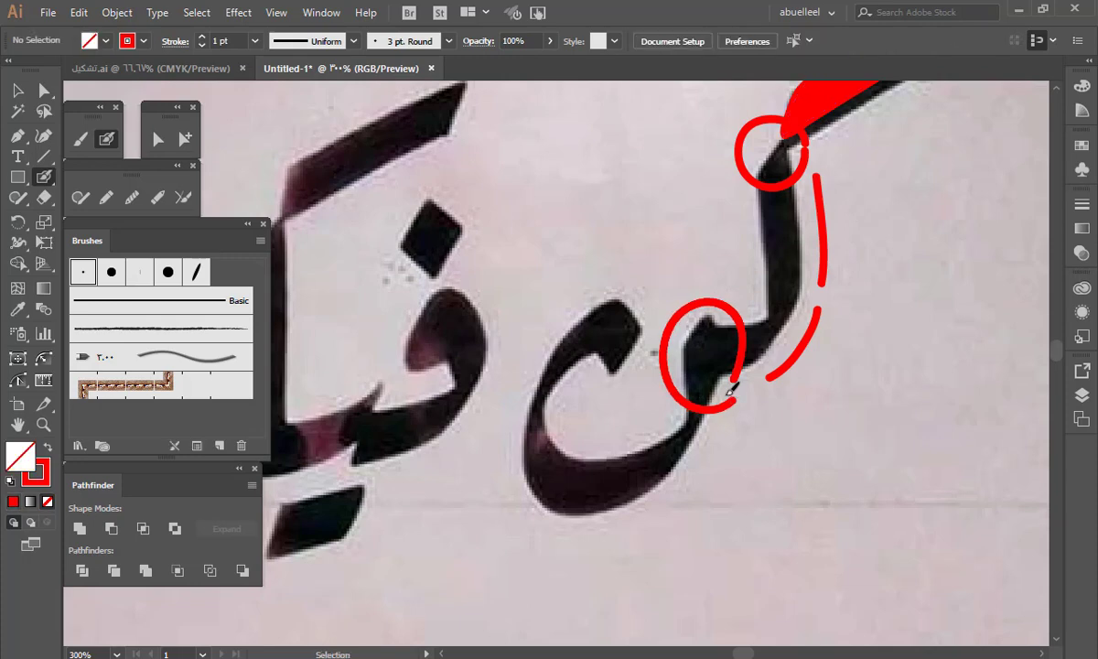
pyautogui.hotkey('ctrl', 'z')
# Paint over the kaf–nun junction with the 30 pt. Flat Blob Brush and mark its upper tip with a 3 pt. Round arc.
pyautogui.click(196, 271)
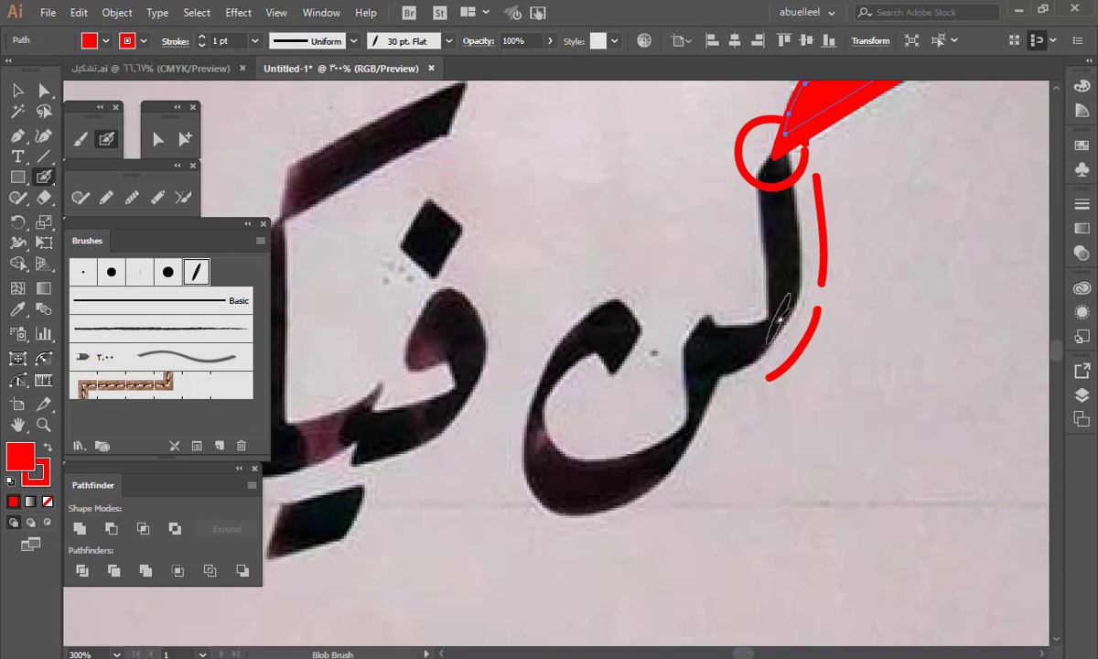
pyautogui.moveTo(777, 309)
pyautogui.mouseDown()
pyautogui.moveTo(737, 350)
pyautogui.moveTo(703, 335)
pyautogui.moveTo(698, 321)
pyautogui.mouseUp()
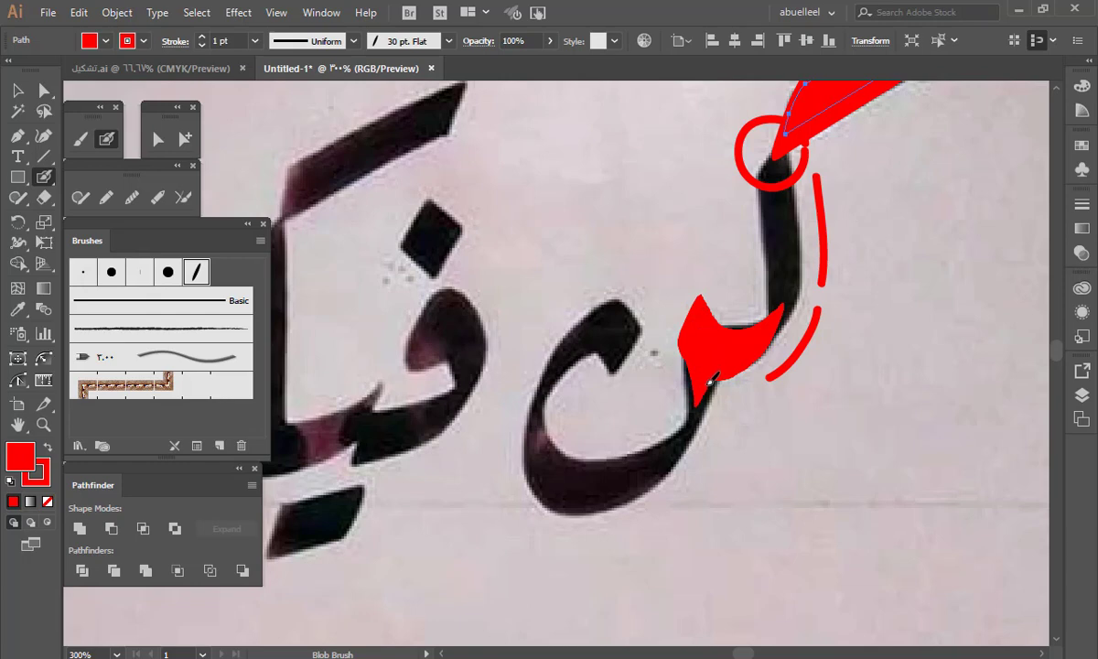
pyautogui.moveTo(695, 418); pyautogui.dragTo(695, 418)
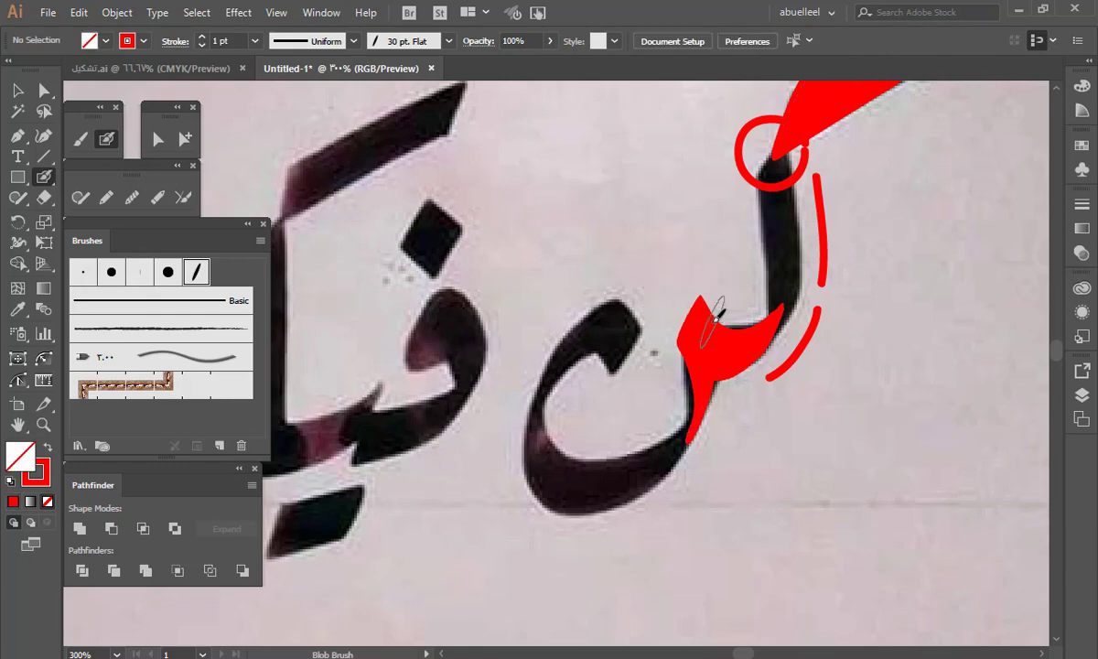
pyautogui.click(90, 269)
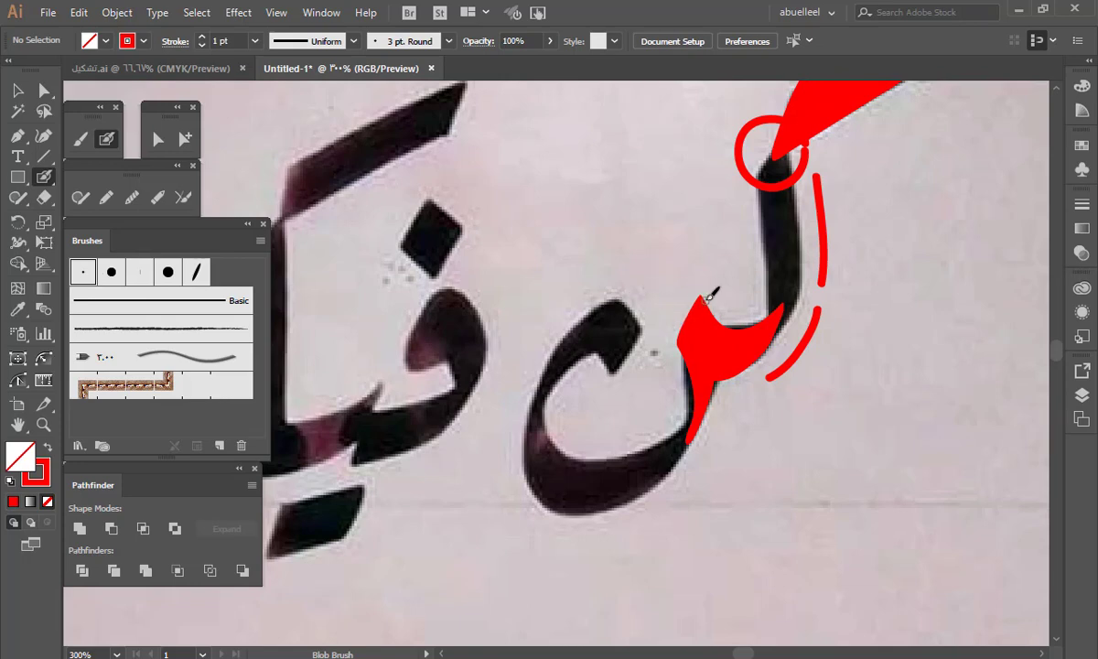
pyautogui.moveTo(722, 300)
pyautogui.mouseDown()
pyautogui.moveTo(695, 278)
pyautogui.moveTo(676, 287)
pyautogui.moveTo(658, 342)
pyautogui.mouseUp()
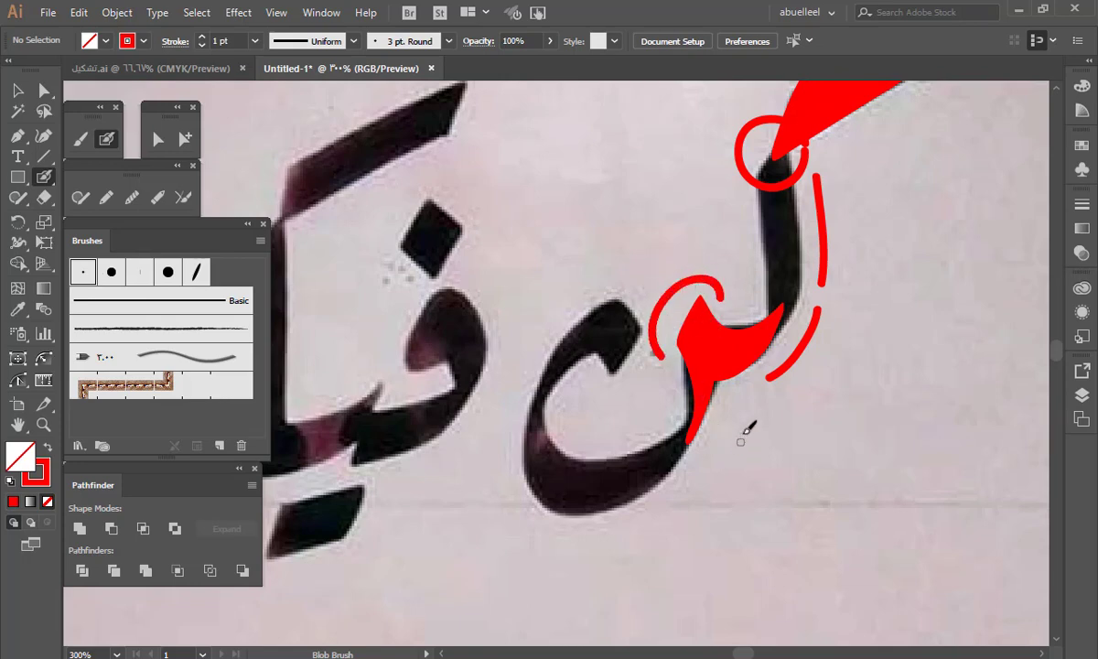
# Set the opacity of the red shape painted over the kaf–nun junction to 40% and deselect it.
pyautogui.press('v')
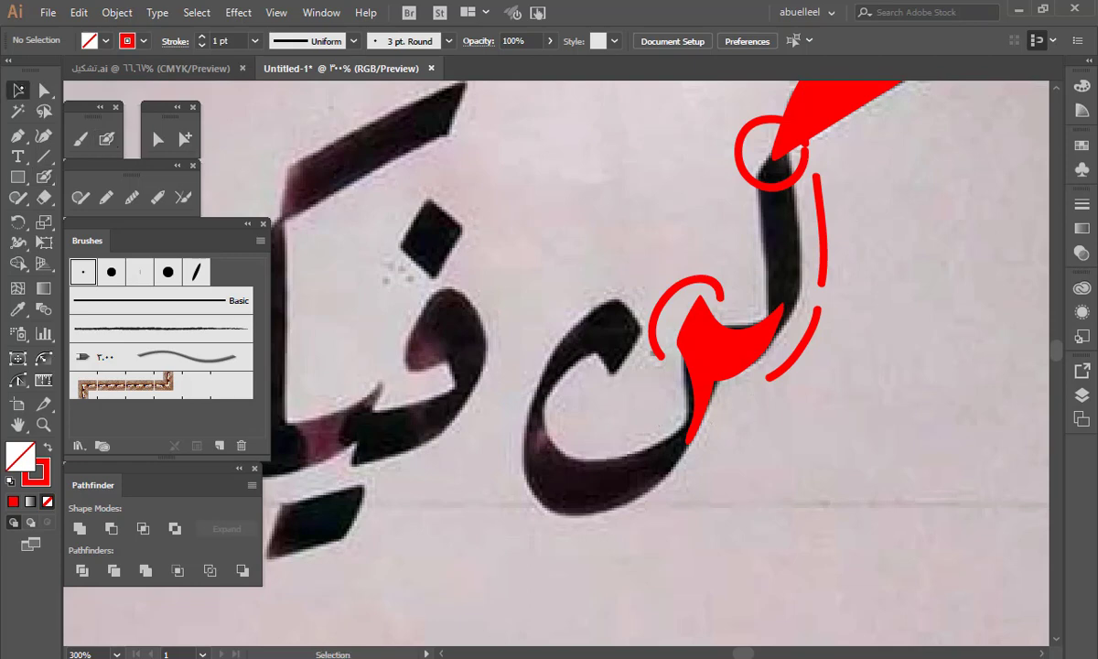
pyautogui.click(736, 346)
pyautogui.click(526, 38)
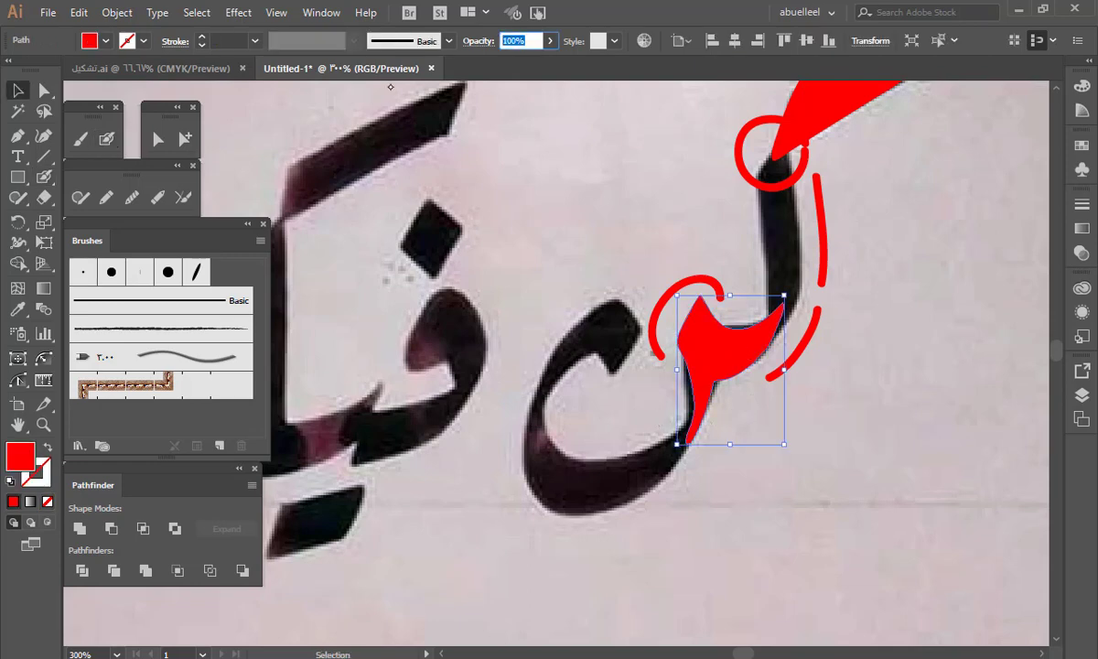
pyautogui.press('Return')
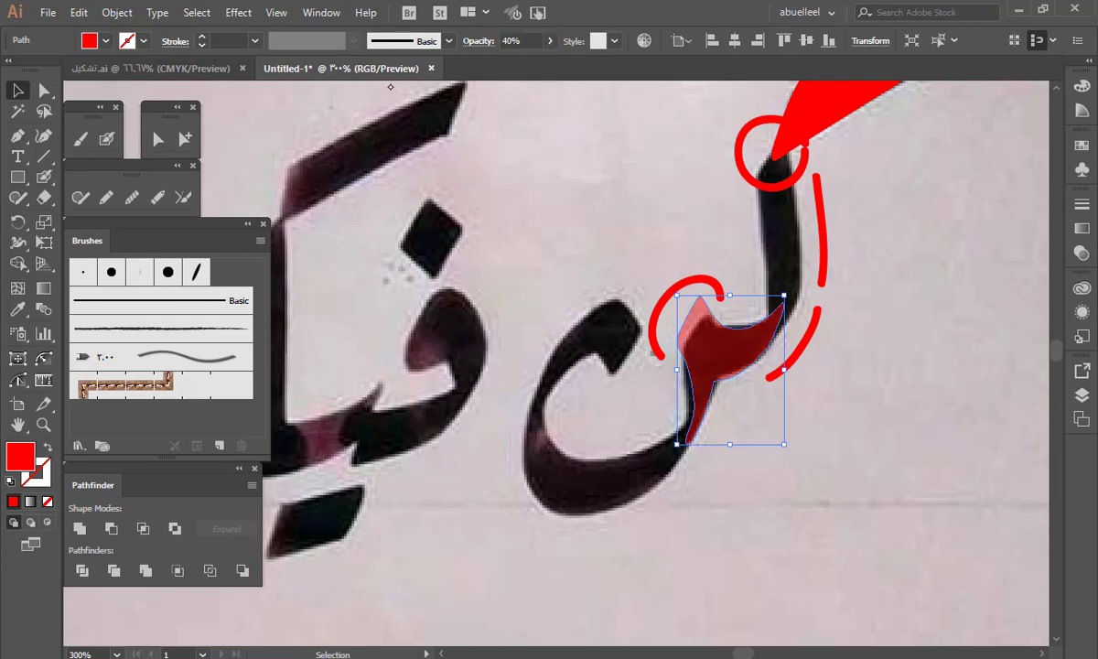
pyautogui.click(857, 397)
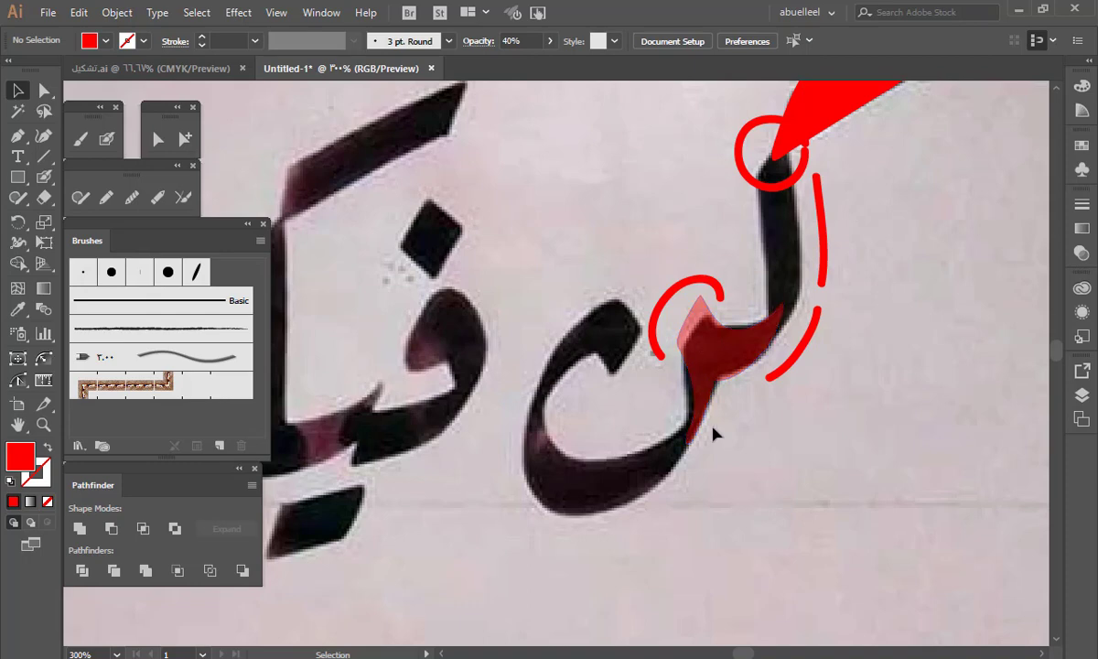
# Set the opacity of the red shape over the kaf–nun junction to 100% and deselect it.
pyautogui.click(732, 359)
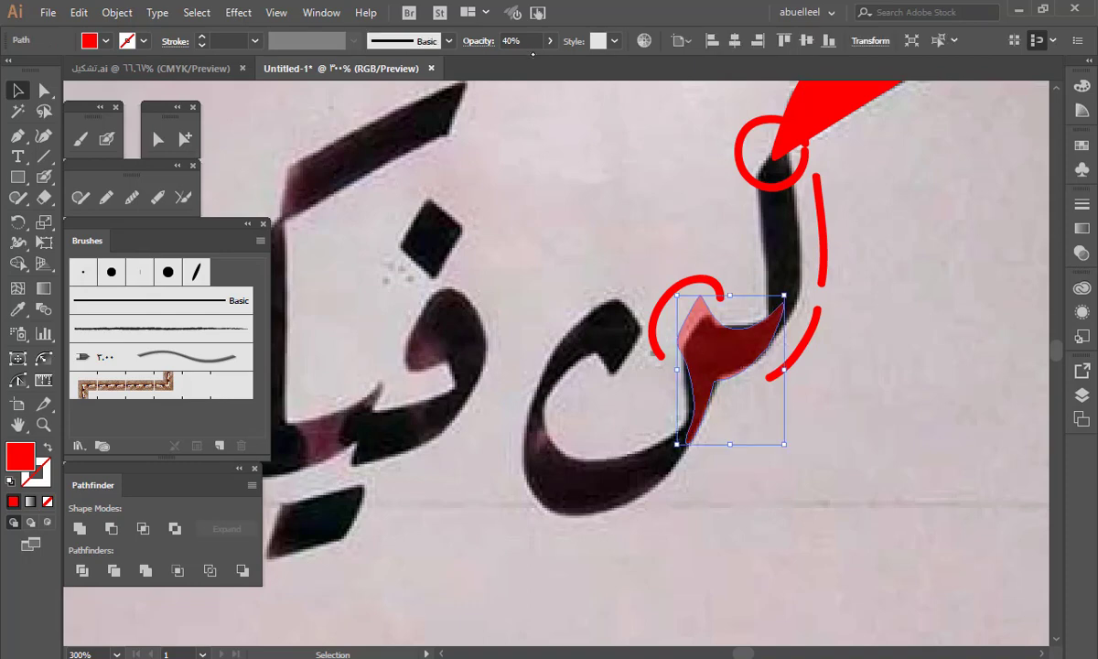
pyautogui.click(517, 41)
pyautogui.write('100')
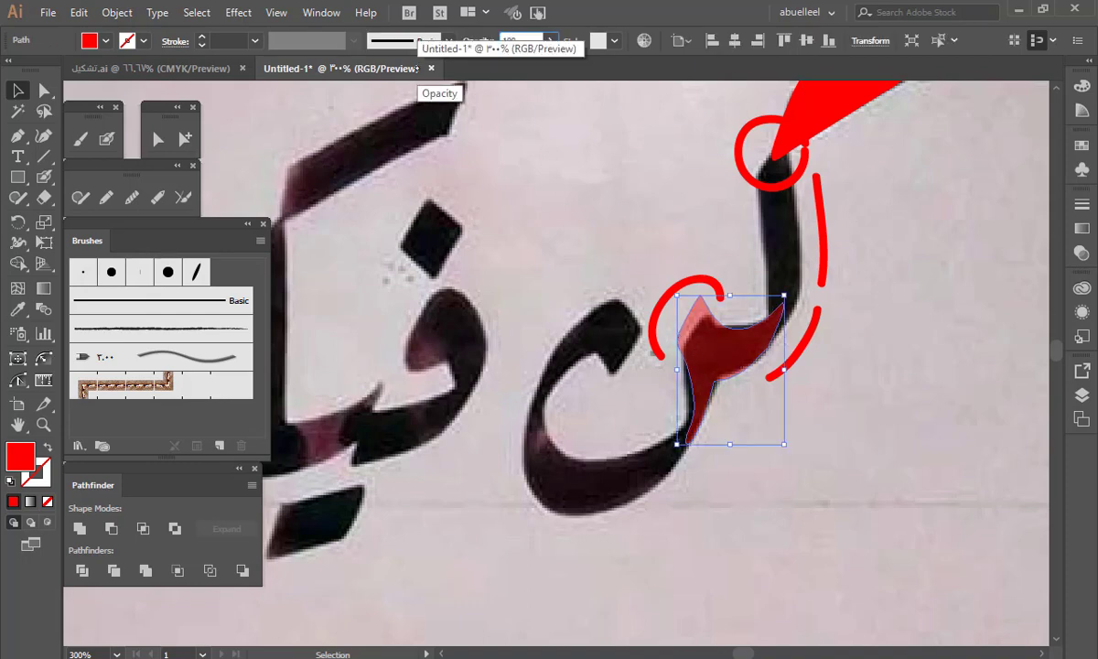
pyautogui.press('Return')
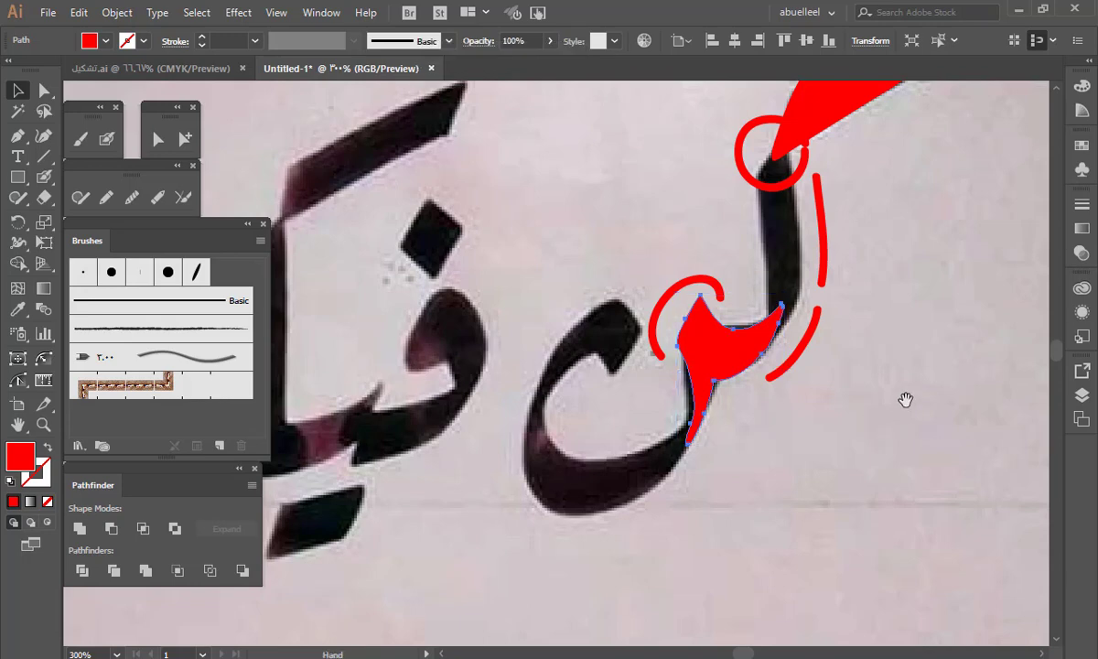
pyautogui.click(828, 417)
# Mark the outer curve of the first nun's bowl with a long 3 pt. Round Blob Brush arc beneath it.
pyautogui.scroll(-3, 828, 336)
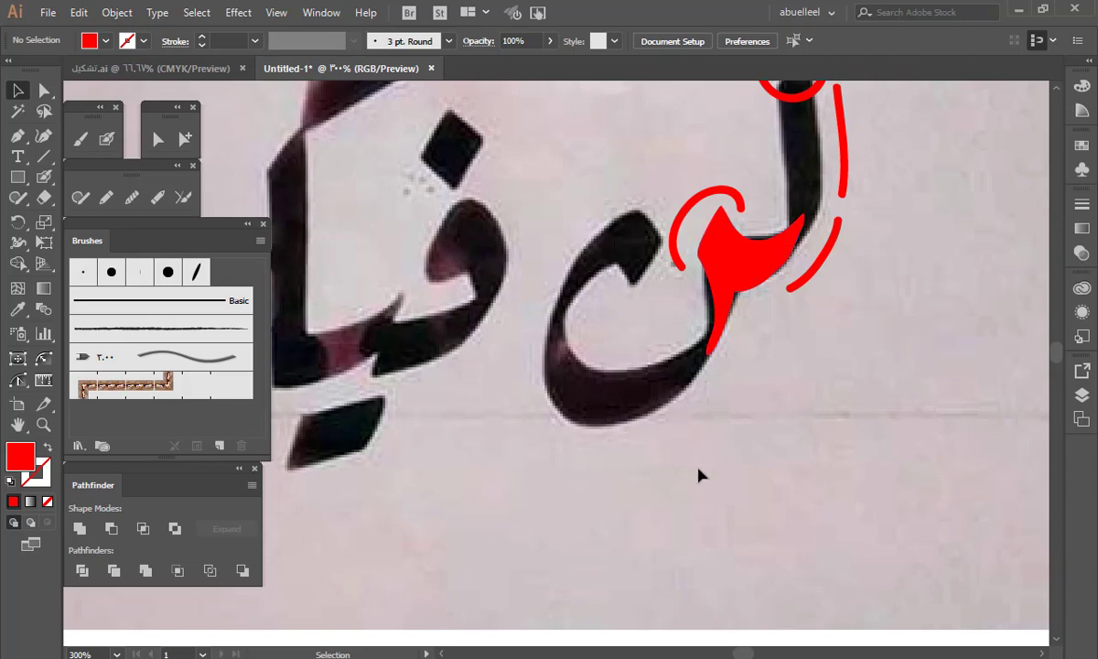
pyautogui.hotkey('shift', 'b')
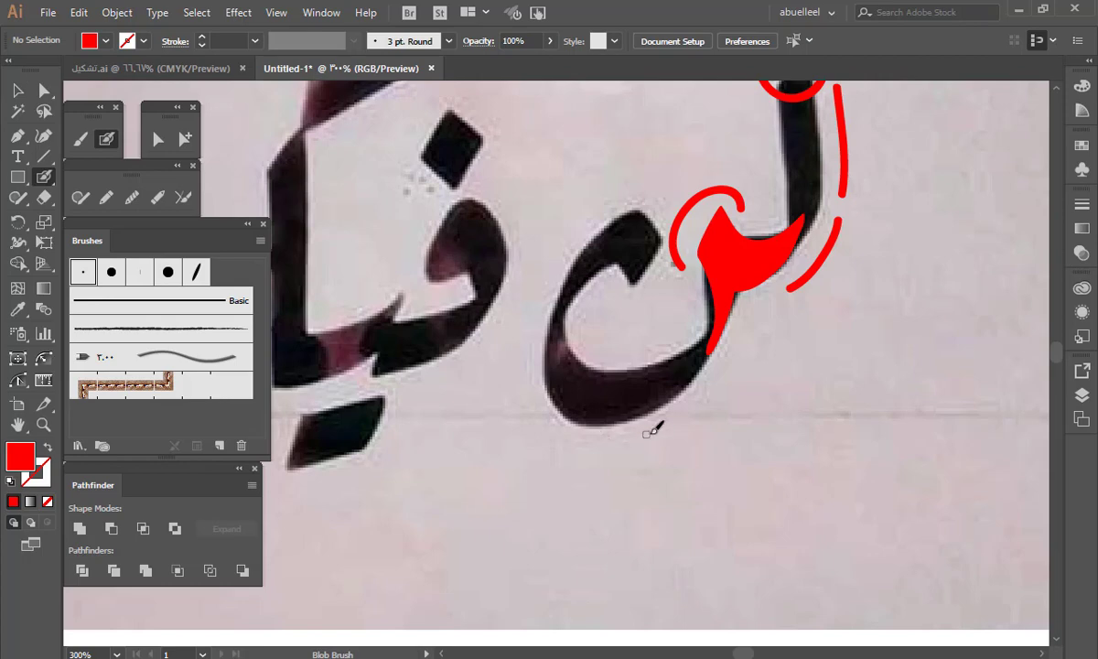
pyautogui.moveTo(681, 413)
pyautogui.mouseDown()
pyautogui.moveTo(600, 452)
pyautogui.moveTo(545, 436)
pyautogui.moveTo(517, 392)
pyautogui.moveTo(525, 302)
pyautogui.mouseUp()
pyautogui.hotkey('shift', 'x')
pyautogui.moveTo(662, 378)
pyautogui.mouseDown()
pyautogui.moveTo(843, 424)
pyautogui.moveTo(875, 454)
pyautogui.mouseUp()
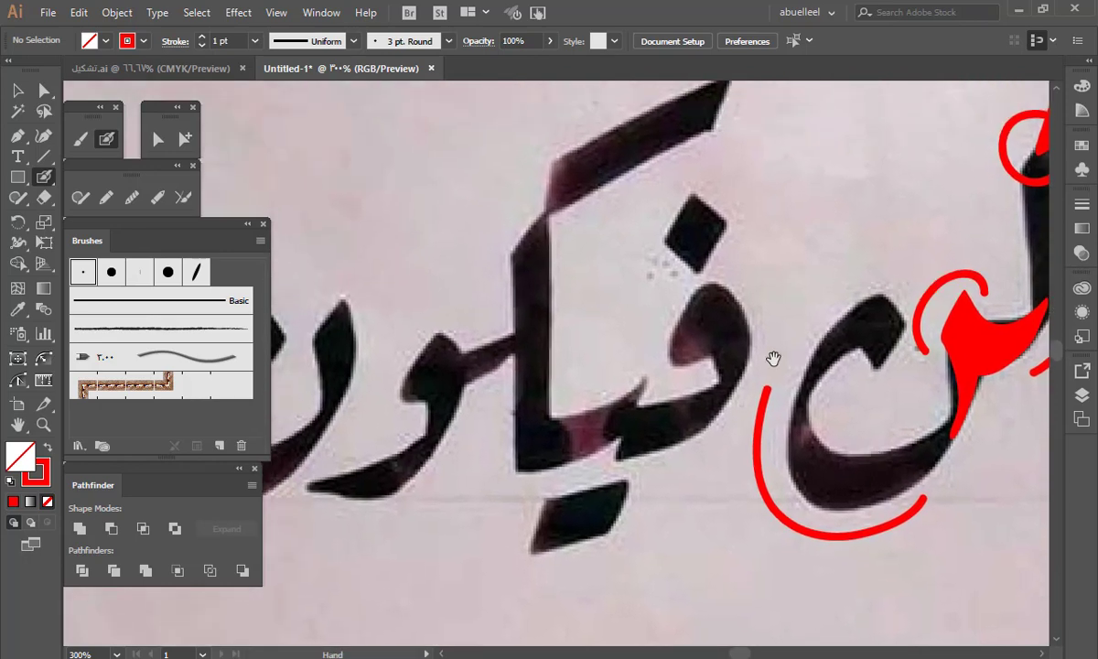
# Paint over the fa's head and its tapering neck with the 30 pt. Flat Blob Brush.
pyautogui.moveTo(798, 375); pyautogui.dragTo(780, 336)
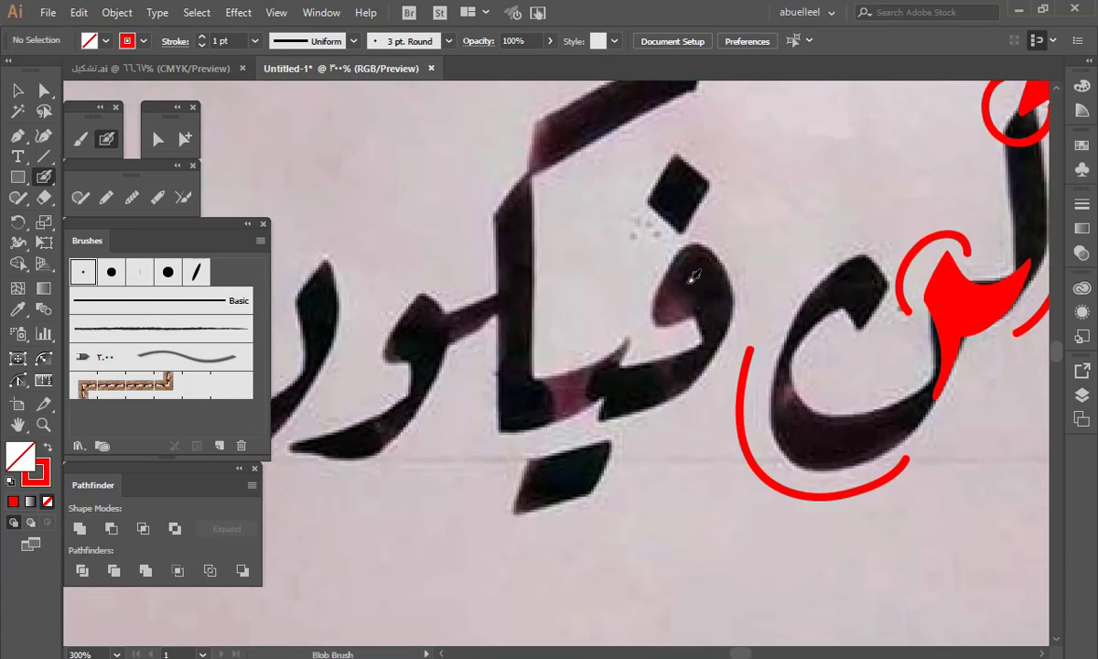
pyautogui.click(196, 272)
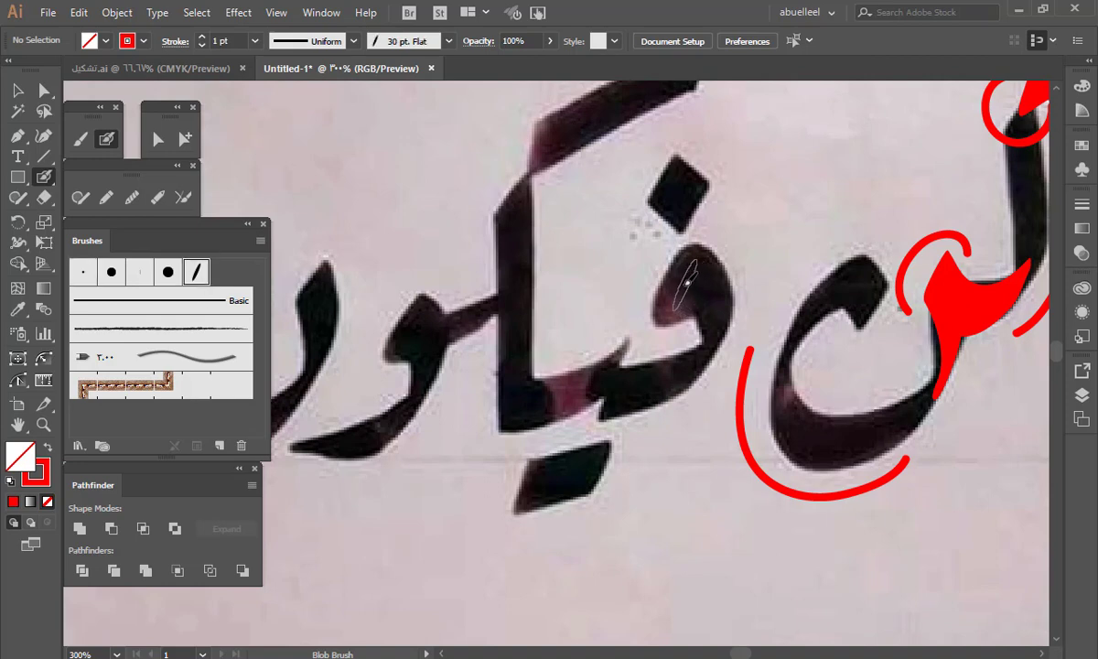
pyautogui.moveTo(700, 263)
pyautogui.mouseDown()
pyautogui.moveTo(677, 287)
pyautogui.moveTo(680, 265)
pyautogui.moveTo(694, 262)
pyautogui.moveTo(716, 293)
pyautogui.moveTo(706, 358)
pyautogui.mouseUp()
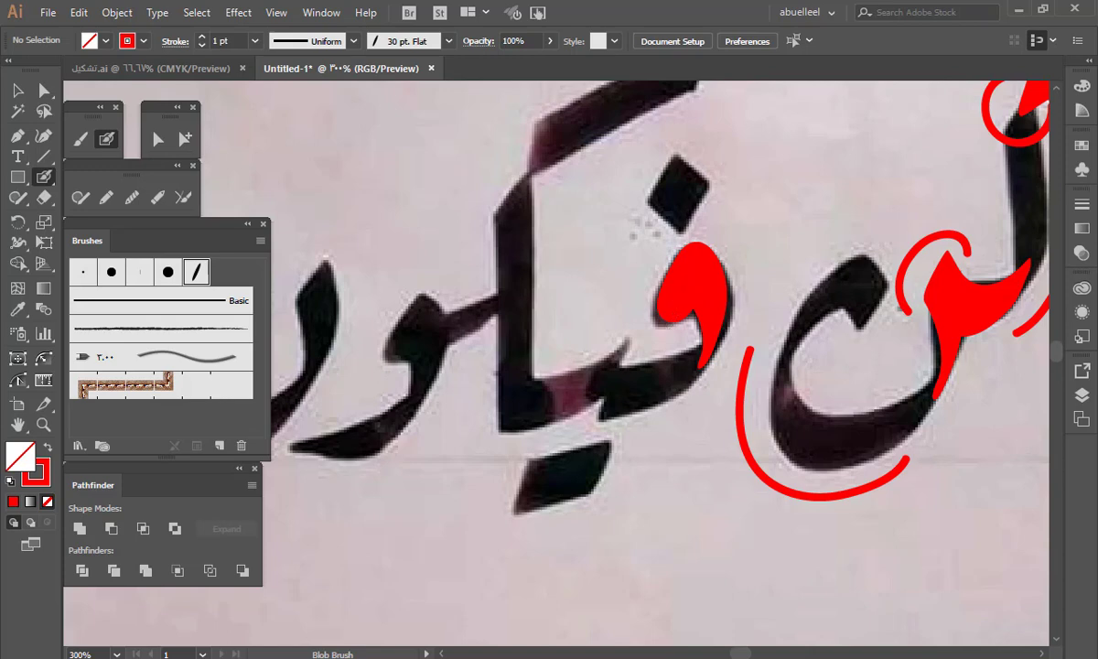
# Move the painted fa head down to the empty area below the word and deselect it.
pyautogui.moveTo(706, 382); pyautogui.dragTo(769, 368)
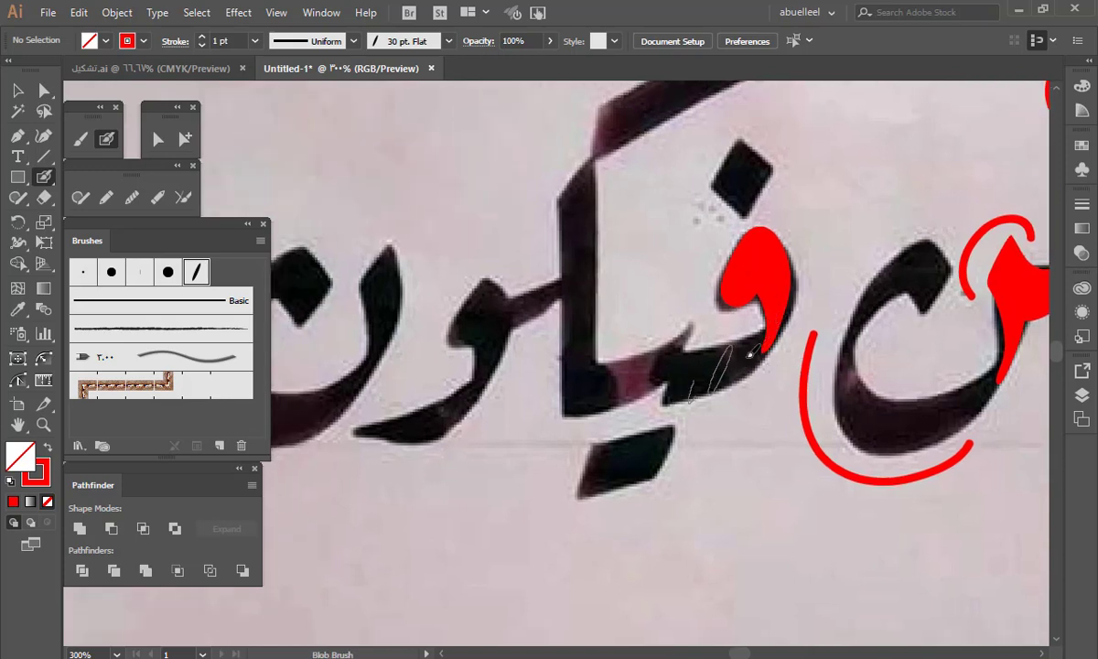
pyautogui.press('v')
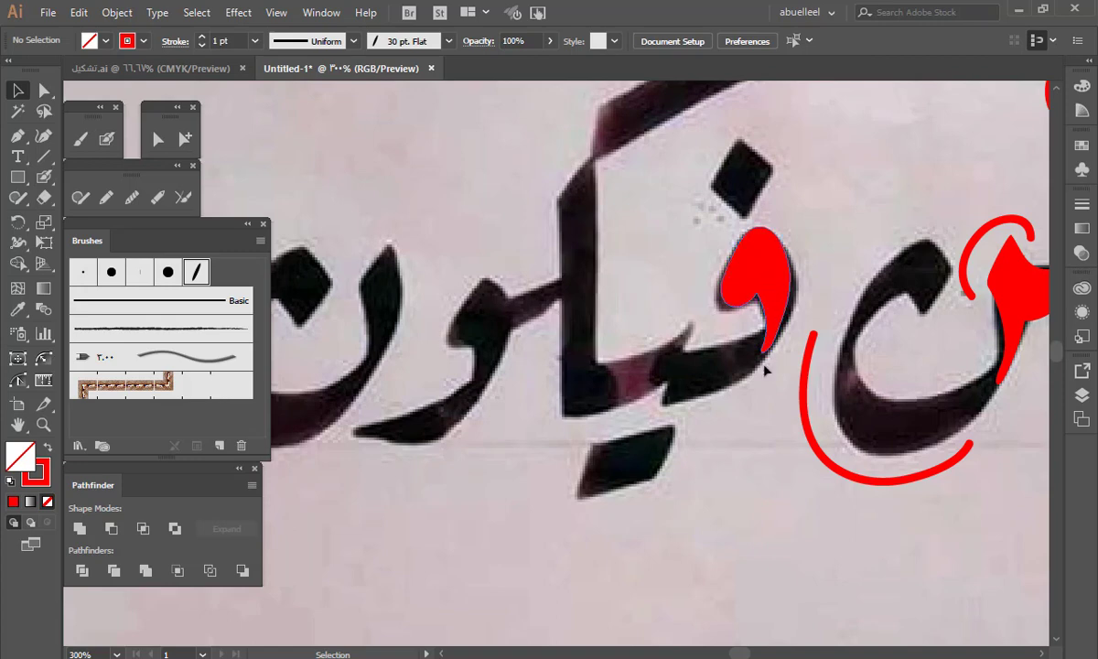
pyautogui.moveTo(728, 288); pyautogui.dragTo(718, 517)
pyautogui.click(798, 334)
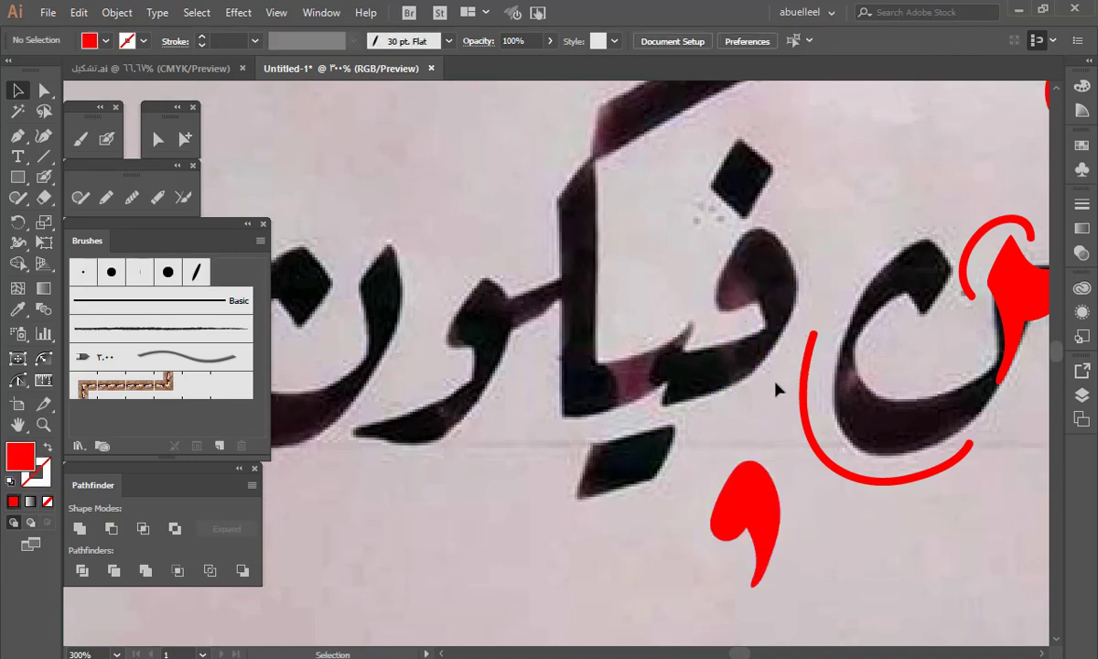
# Mark the outer curve of the fa with a 3 pt. Round Blob Brush arc.
pyautogui.hotkey('shift', 'b')
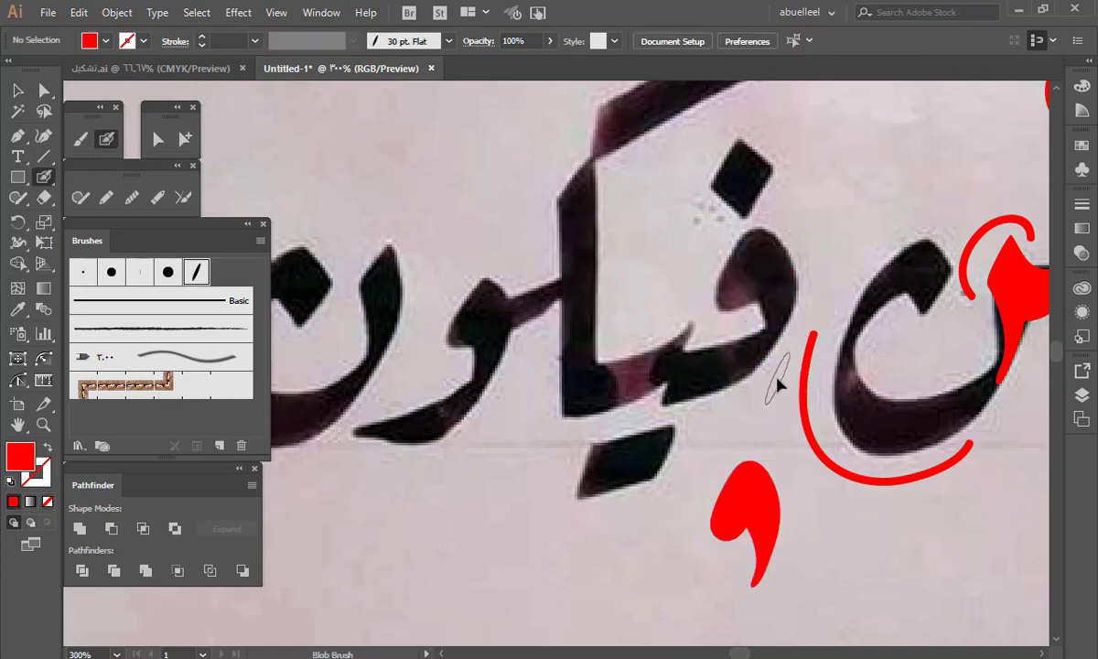
pyautogui.click(84, 272)
pyautogui.moveTo(810, 300); pyautogui.dragTo(746, 407)
pyautogui.press('/')
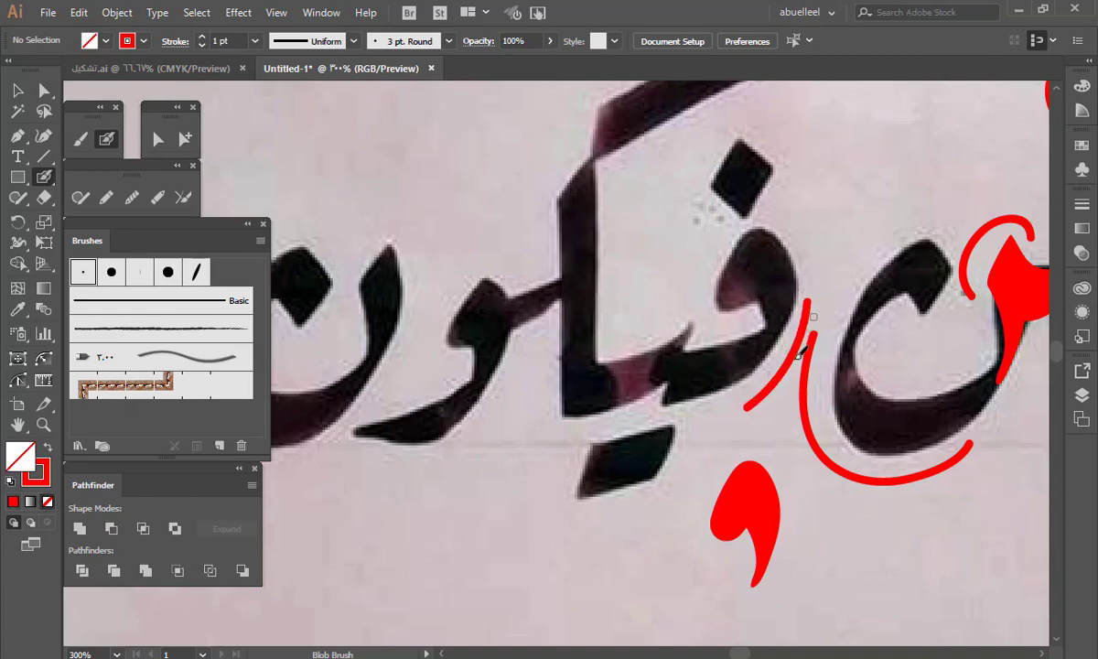
# Mark the fa's lower stroke with a curved line and the ya–kaf connection with a short line above it.
pyautogui.moveTo(788, 385)
pyautogui.mouseDown()
pyautogui.moveTo(794, 362)
pyautogui.moveTo(801, 374)
pyautogui.mouseUp()
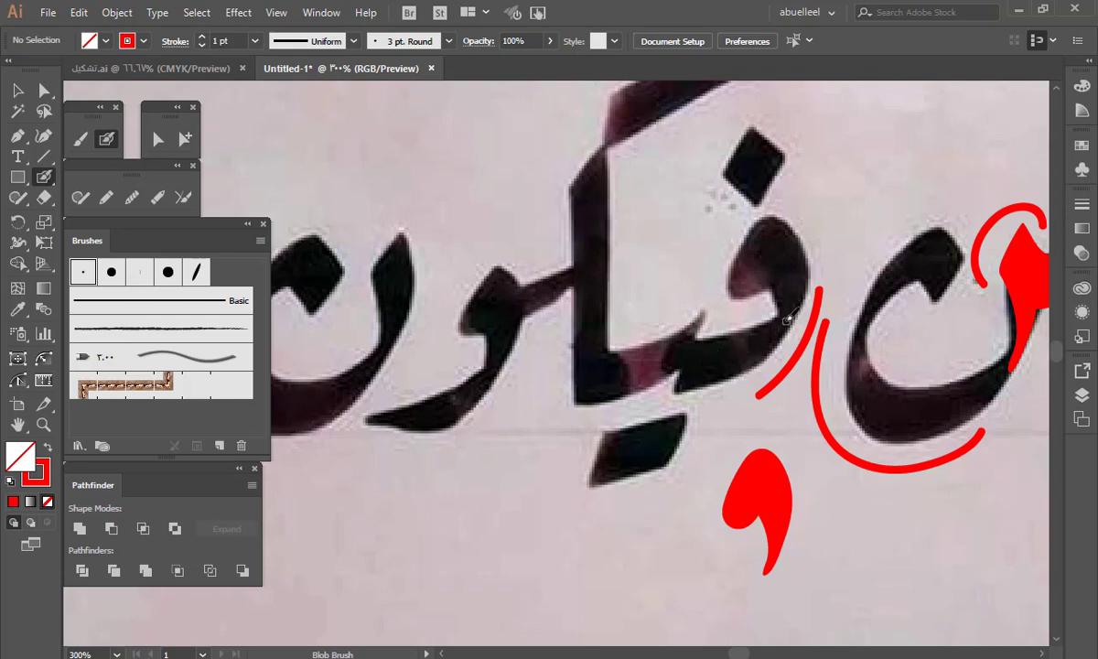
pyautogui.moveTo(769, 339); pyautogui.dragTo(691, 369)
pyautogui.moveTo(661, 321); pyautogui.dragTo(629, 332)
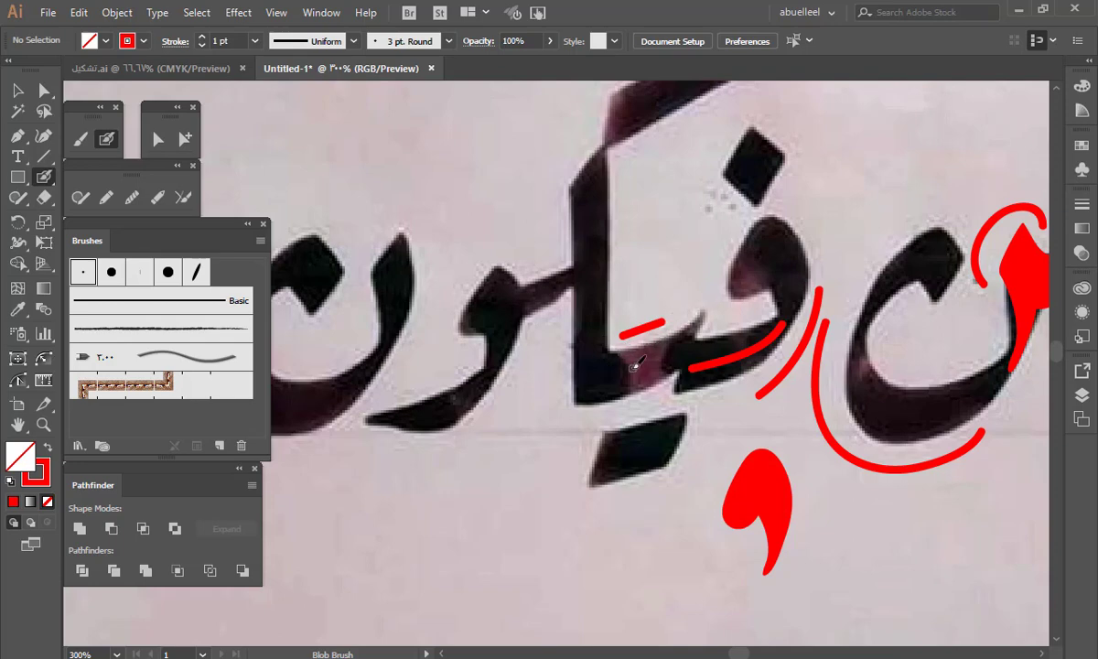
# Paint from the ya's tooth up the second kaf's stem with the 30 pt. Flat Blob Brush, undoing an extra curved stroke below.
pyautogui.click(196, 271)
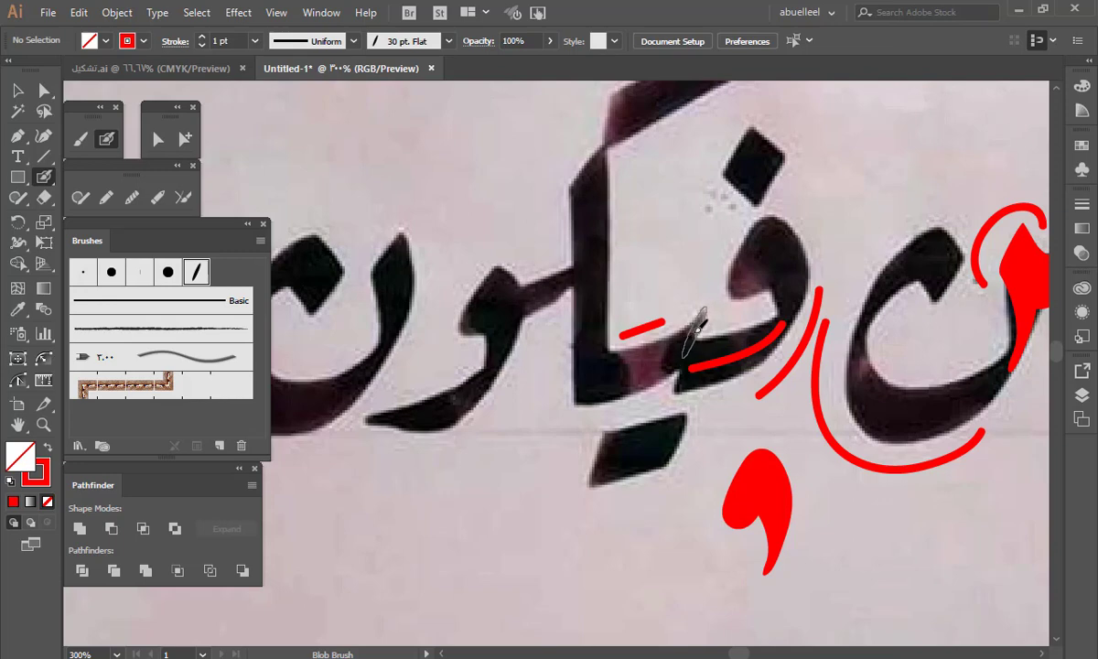
pyautogui.moveTo(698, 324)
pyautogui.mouseDown()
pyautogui.moveTo(622, 372)
pyautogui.moveTo(620, 170)
pyautogui.mouseUp()
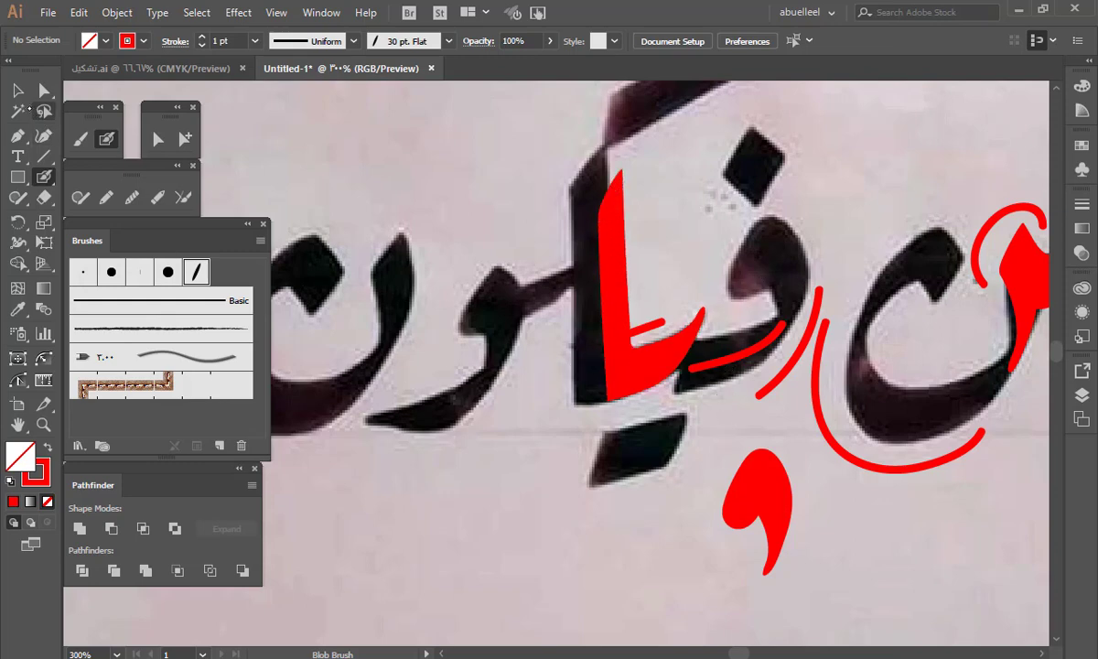
pyautogui.moveTo(604, 332); pyautogui.dragTo(686, 521)
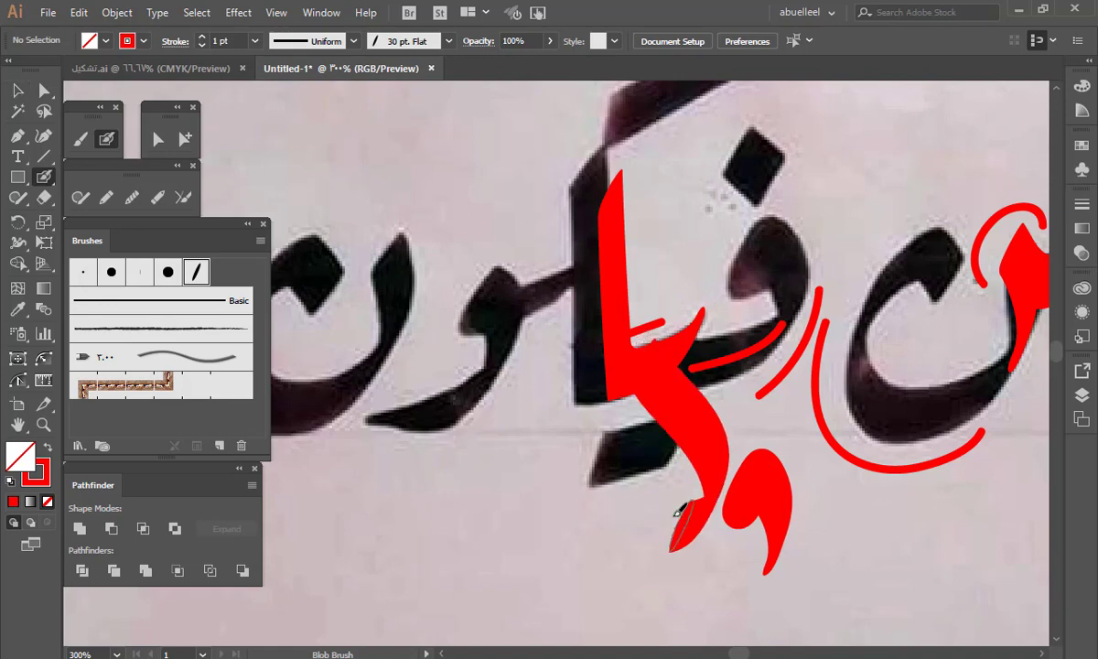
pyautogui.hotkey('ctrl', 'z')
# Move the painted ya–kaf shape down below the word, partly past the photo's lower edge, and deselect it.
pyautogui.press('v')
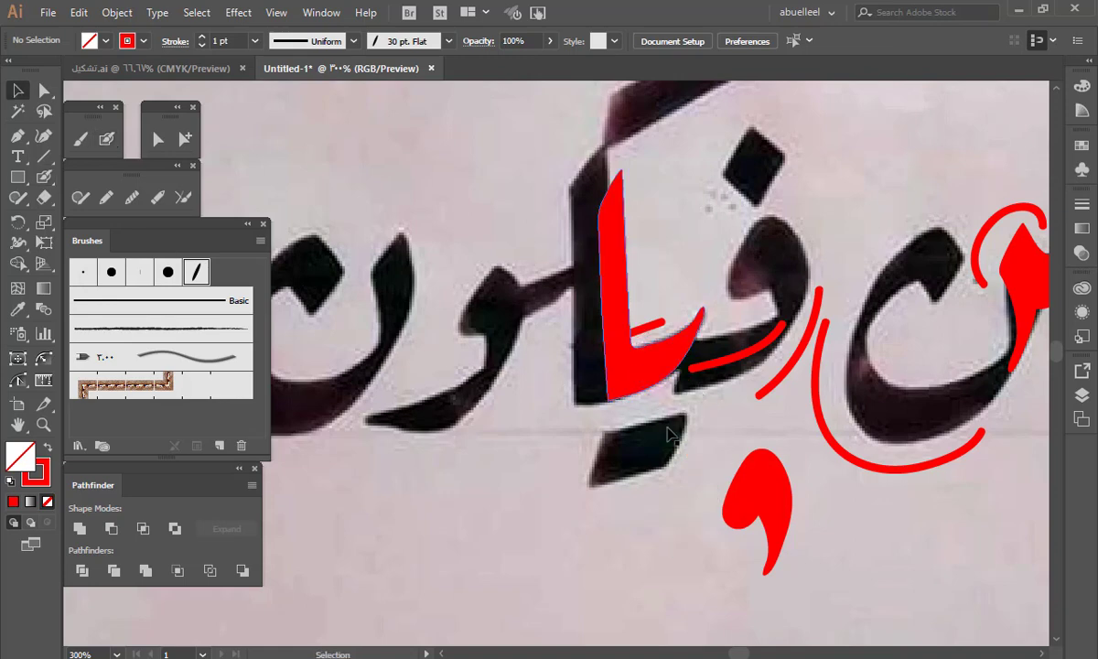
pyautogui.moveTo(613, 370)
pyautogui.mouseDown()
pyautogui.moveTo(645, 581)
pyautogui.moveTo(519, 606)
pyautogui.mouseUp()
pyautogui.moveTo(700, 556)
pyautogui.mouseDown()
pyautogui.moveTo(725, 387)
pyautogui.moveTo(725, 433)
pyautogui.mouseUp()
pyautogui.moveTo(581, 500); pyautogui.dragTo(602, 617)
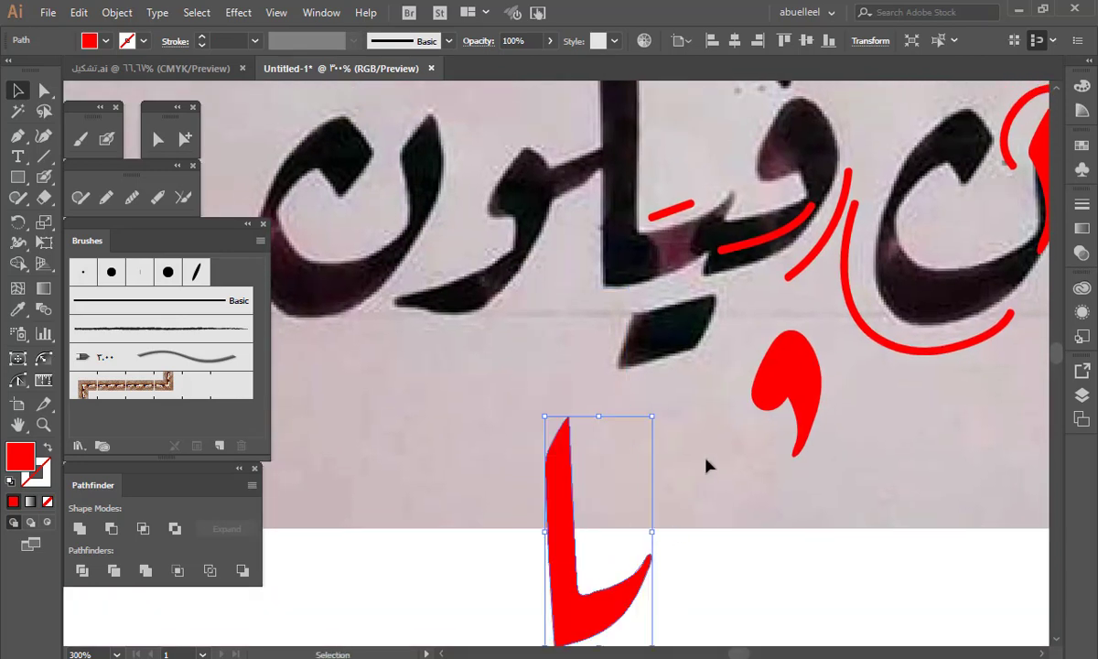
pyautogui.click(706, 460)
# Paint the diamond dot above the fa with the 30 pt. Flat Blob Brush.
pyautogui.moveTo(723, 297)
pyautogui.mouseDown()
pyautogui.moveTo(713, 465)
pyautogui.moveTo(711, 409)
pyautogui.mouseUp()
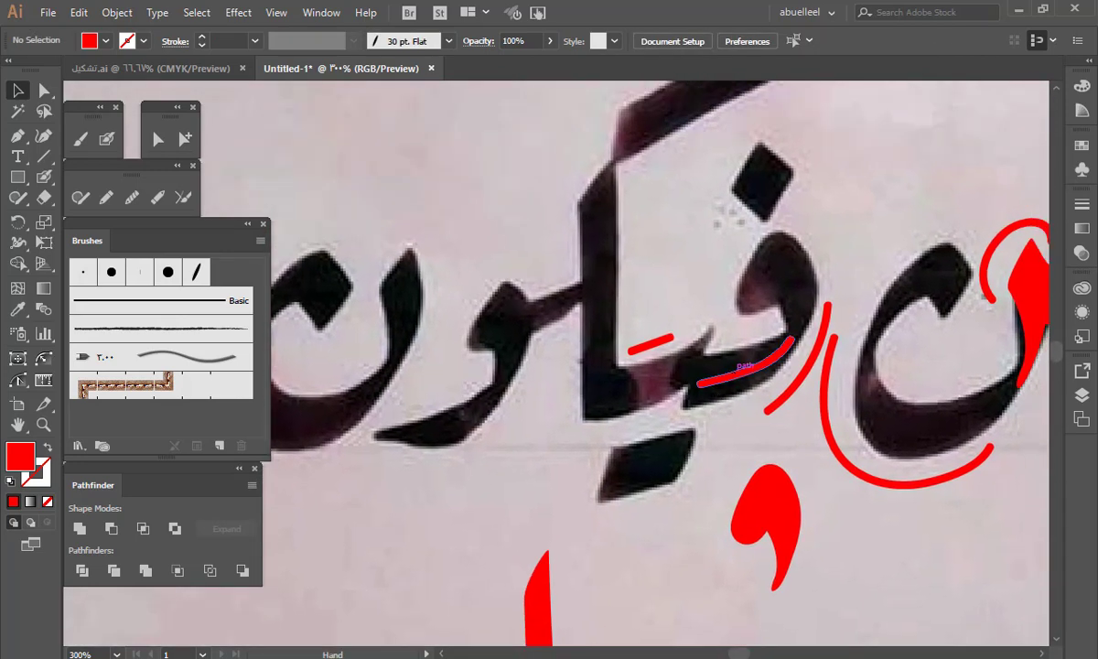
pyautogui.moveTo(768, 195); pyautogui.dragTo(739, 305)
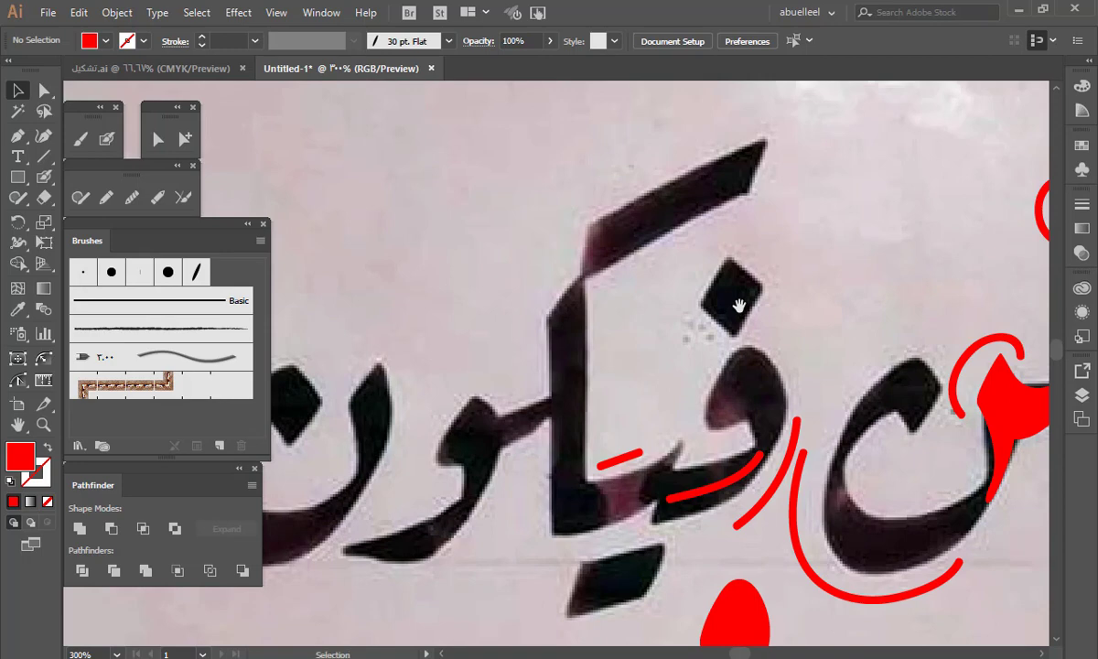
pyautogui.hotkey('shift', 'b')
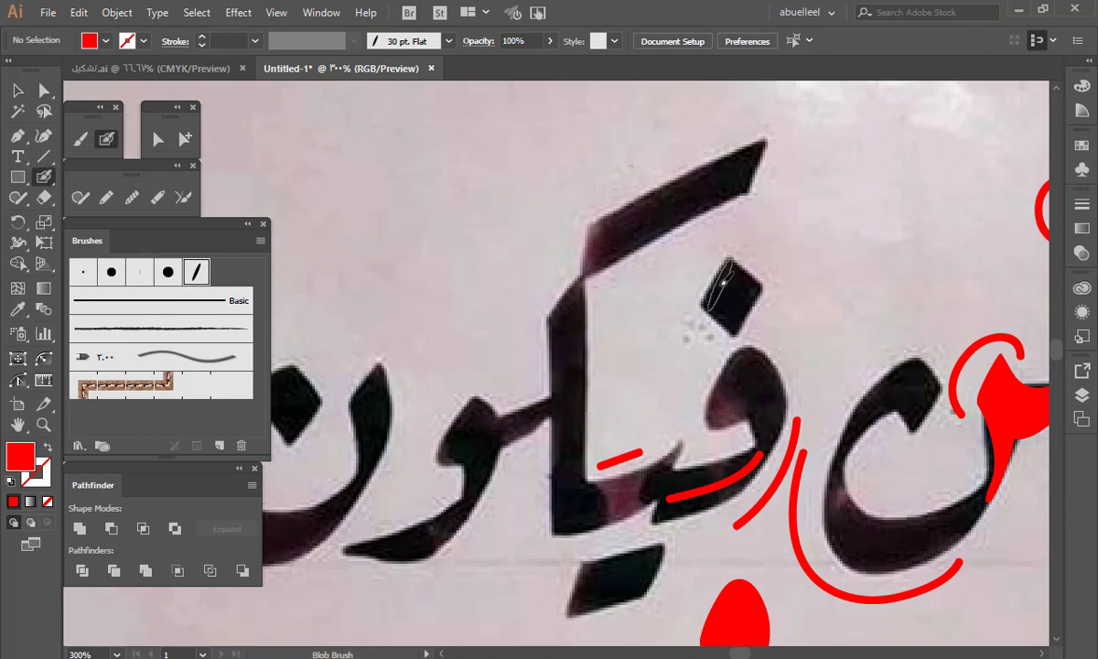
pyautogui.moveTo(719, 280); pyautogui.dragTo(737, 296)
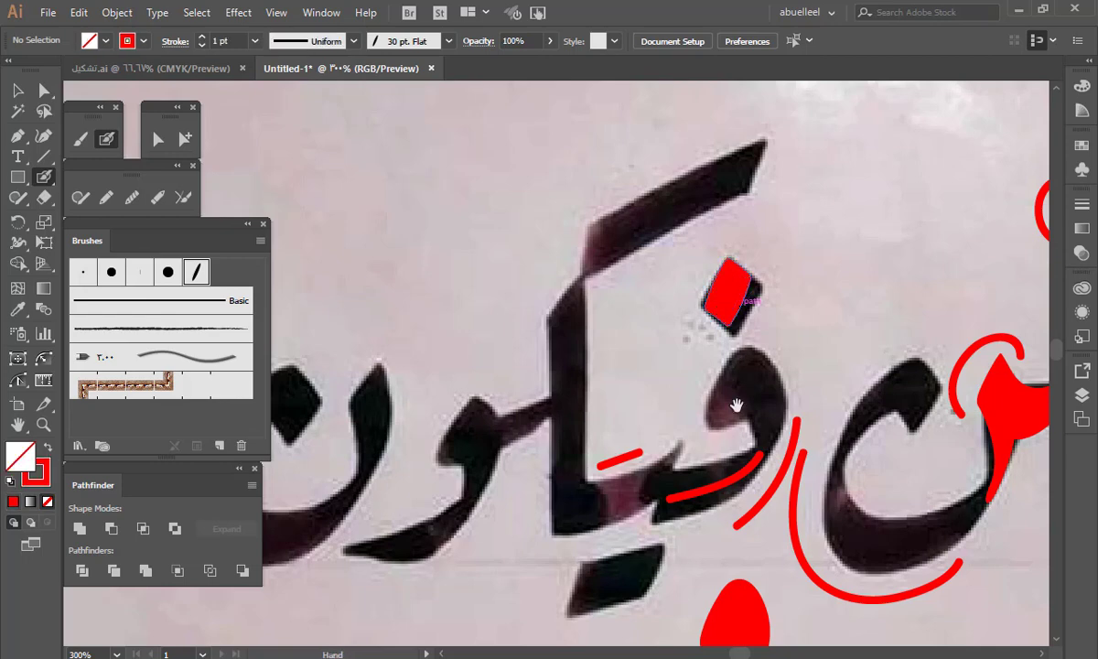
# Circle the joint between the second kaf's upper bar and stem with the 3 pt. Round Blob Brush.
pyautogui.moveTo(735, 404); pyautogui.dragTo(727, 377)
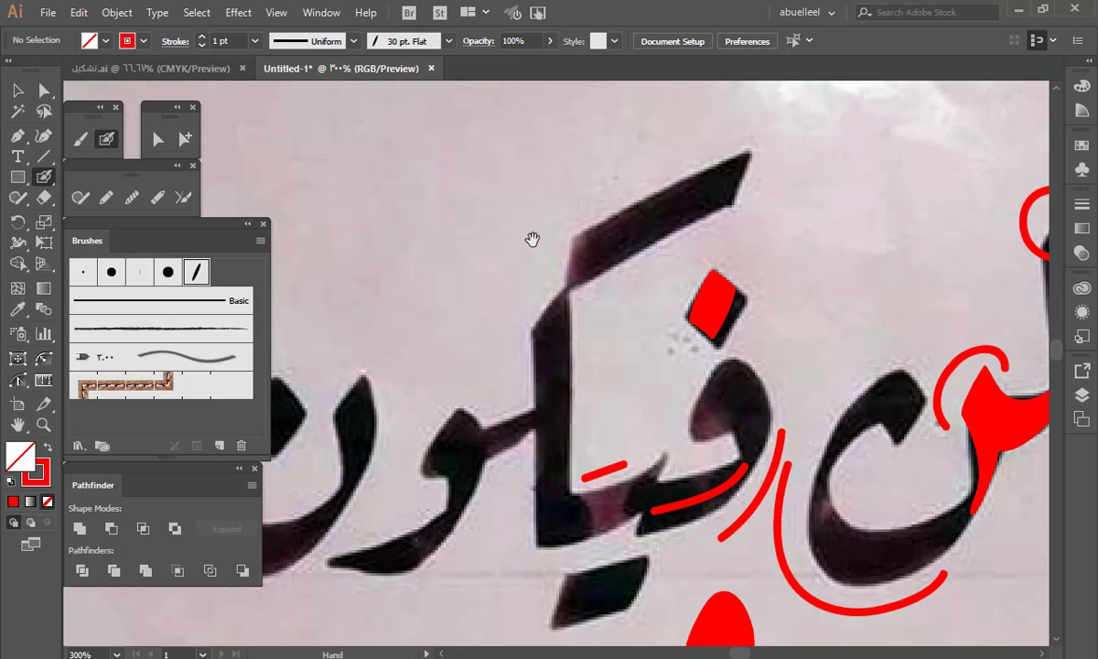
pyautogui.click(85, 273)
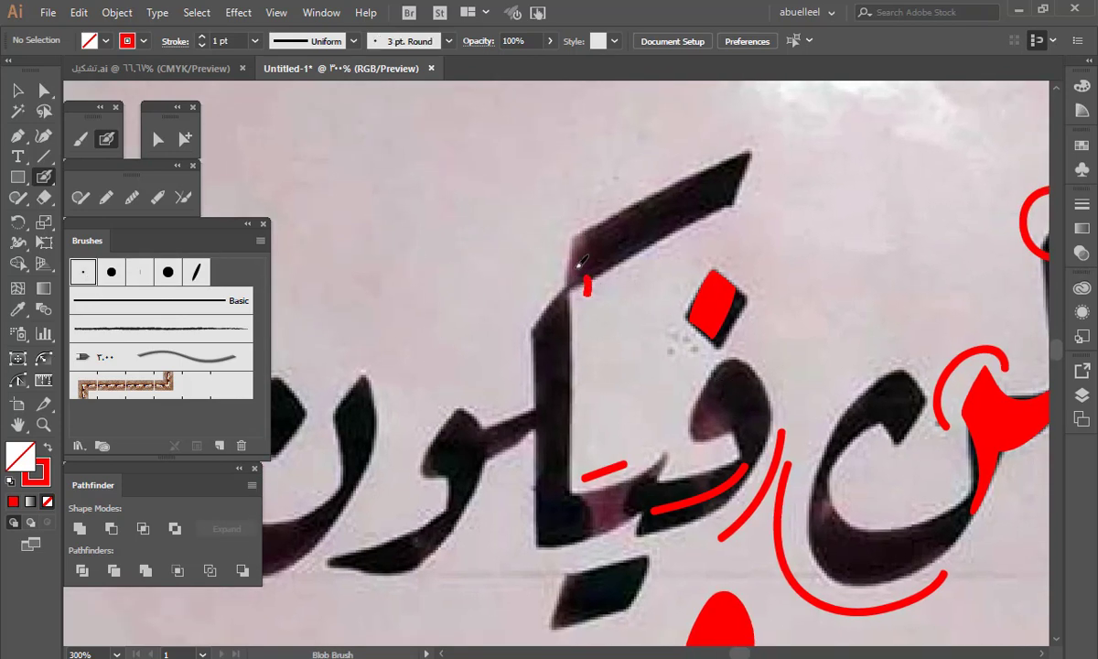
pyautogui.moveTo(548, 249)
pyautogui.mouseDown()
pyautogui.moveTo(533, 287)
pyautogui.moveTo(565, 272)
pyautogui.mouseUp()
# Delete the red shape painted over the first kaf's upper bar together with the circle at its joint.
pyautogui.moveTo(901, 379); pyautogui.dragTo(633, 395)
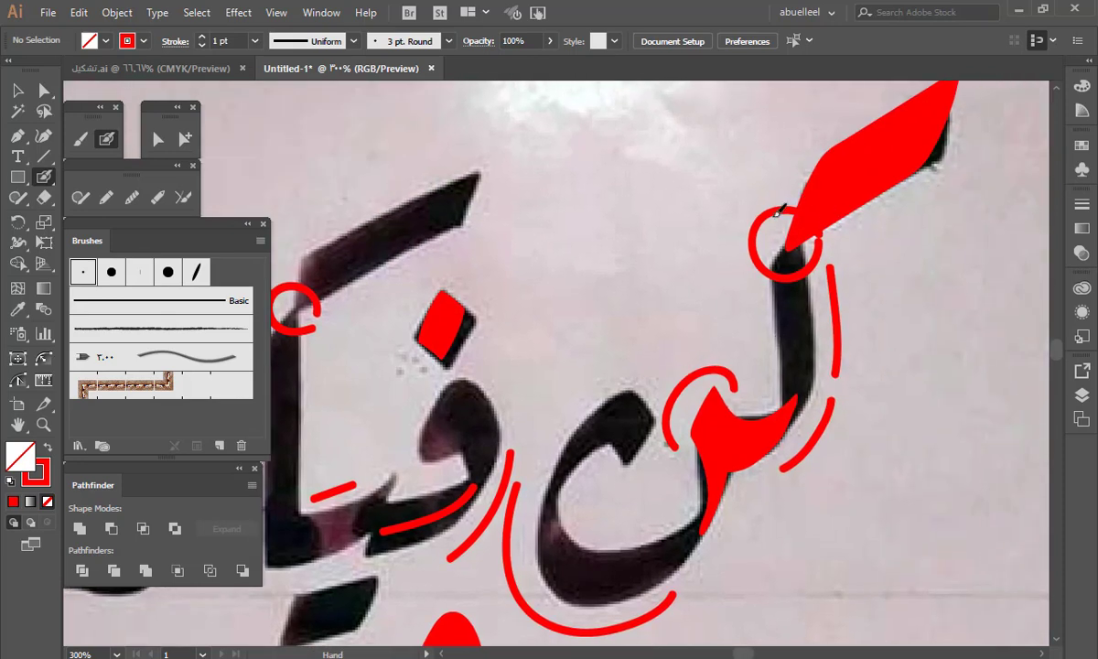
pyautogui.moveTo(875, 257); pyautogui.dragTo(772, 339)
pyautogui.press('v')
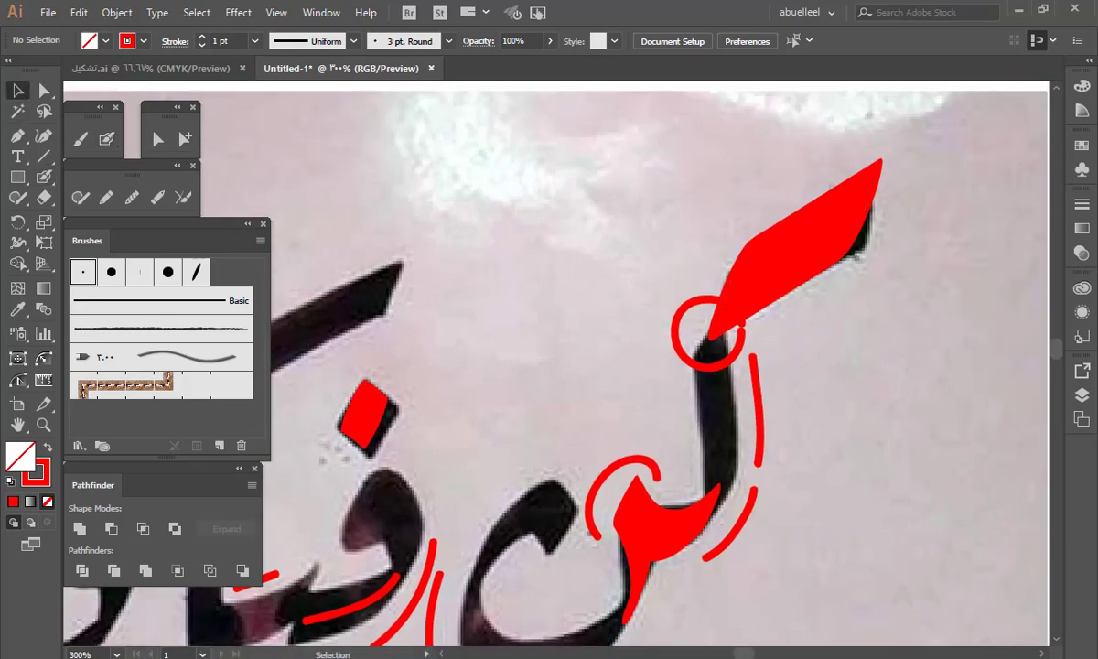
pyautogui.moveTo(728, 166); pyautogui.dragTo(837, 309)
pyautogui.press('Delete')
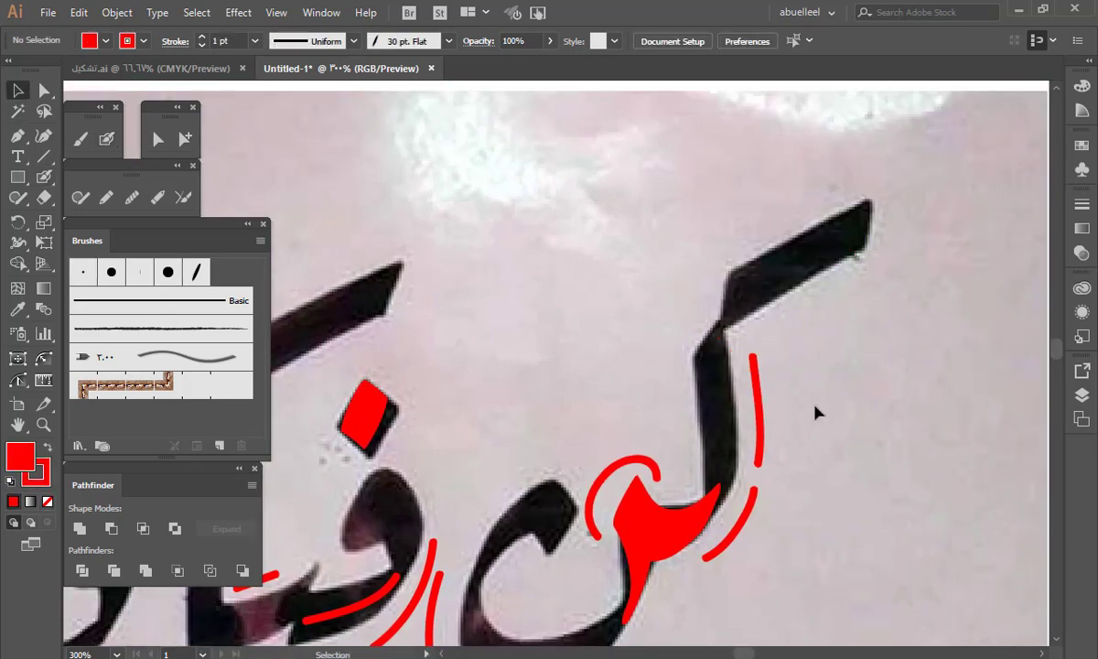
# Circle the exposed joint between the first kaf's upper bar and stem with the 3 pt. Round Blob Brush.
pyautogui.moveTo(580, 378); pyautogui.dragTo(837, 354)
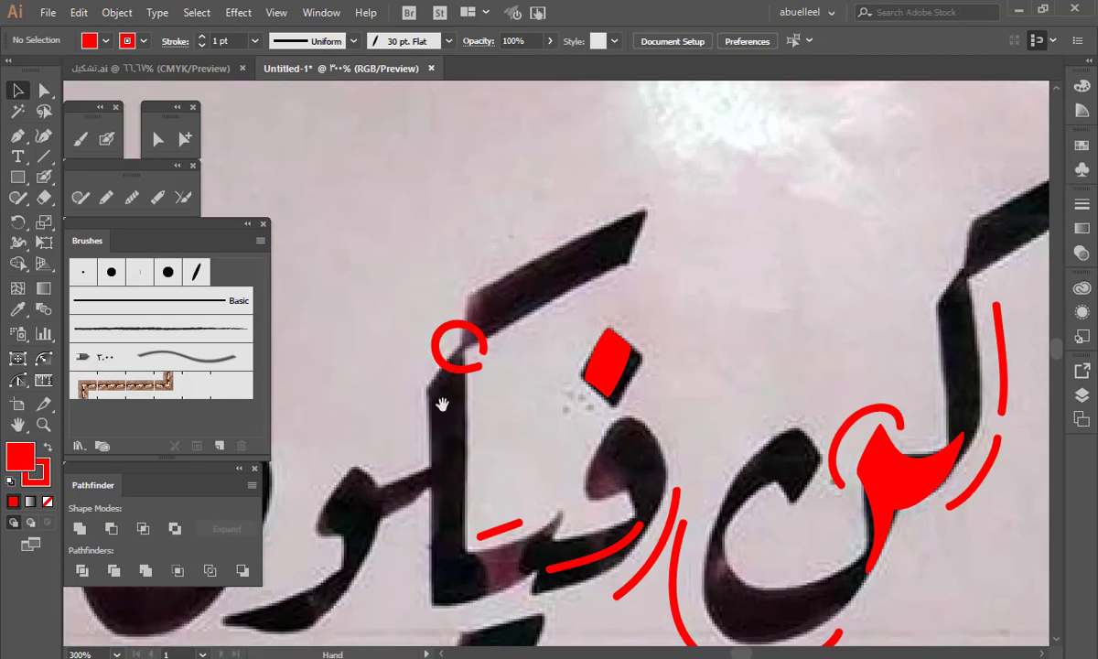
pyautogui.moveTo(622, 334); pyautogui.dragTo(532, 339)
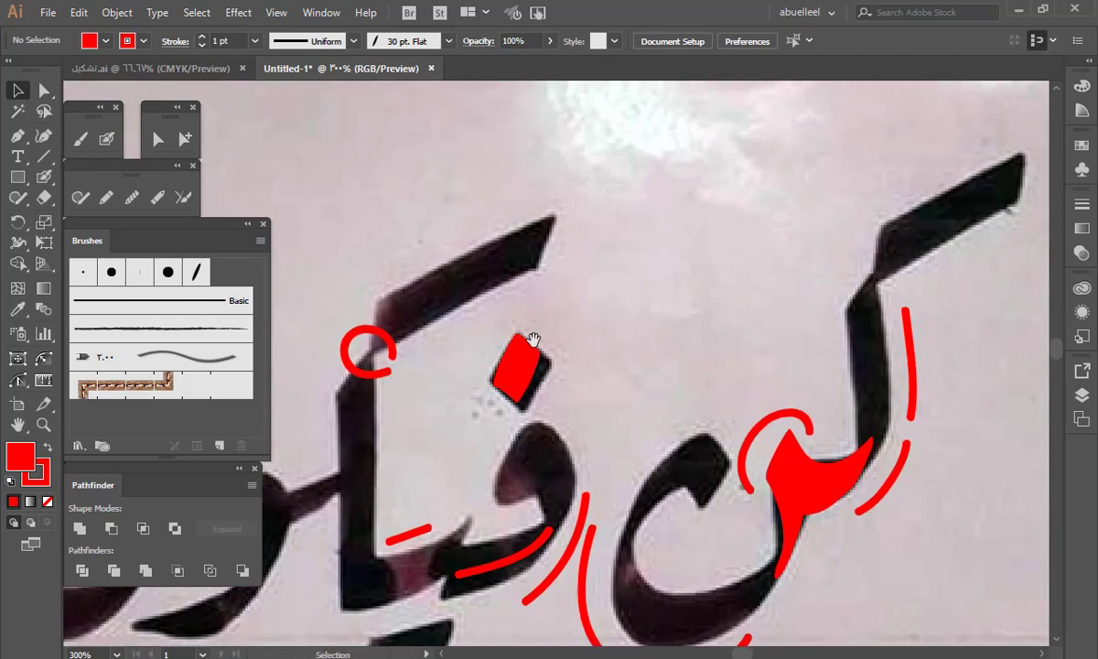
pyautogui.hotkey('shift', 'b')
pyautogui.moveTo(855, 249); pyautogui.dragTo(902, 277)
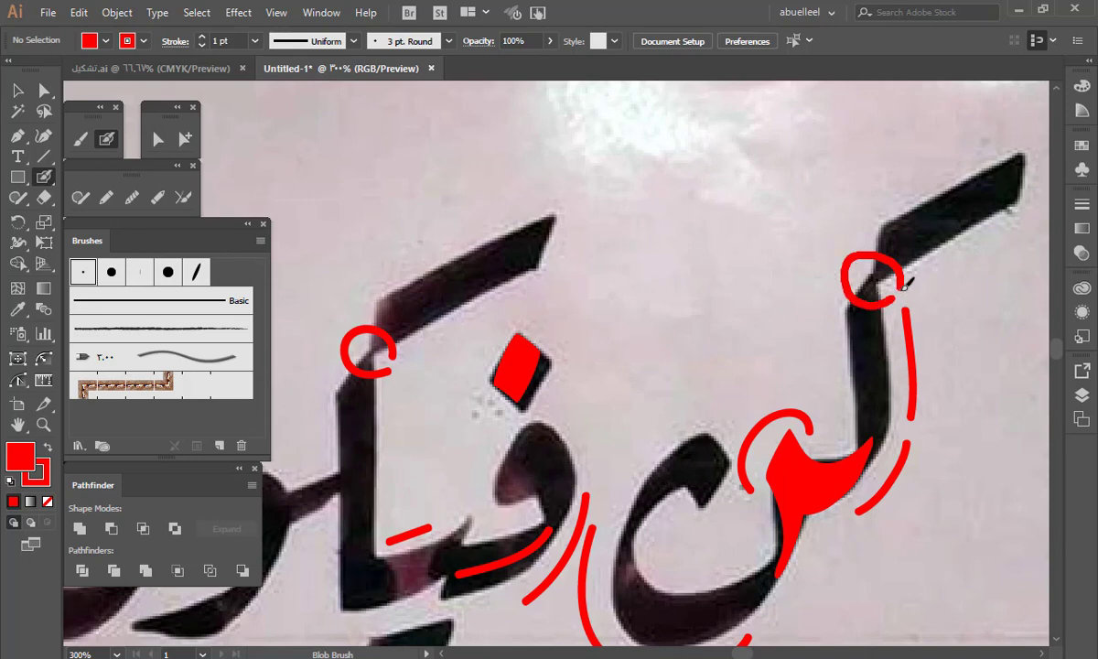
pyautogui.press('/')
pyautogui.moveTo(564, 419)
pyautogui.mouseDown()
pyautogui.moveTo(627, 373)
pyautogui.moveTo(628, 342)
pyautogui.moveTo(659, 374)
pyautogui.moveTo(622, 420)
pyautogui.mouseUp()
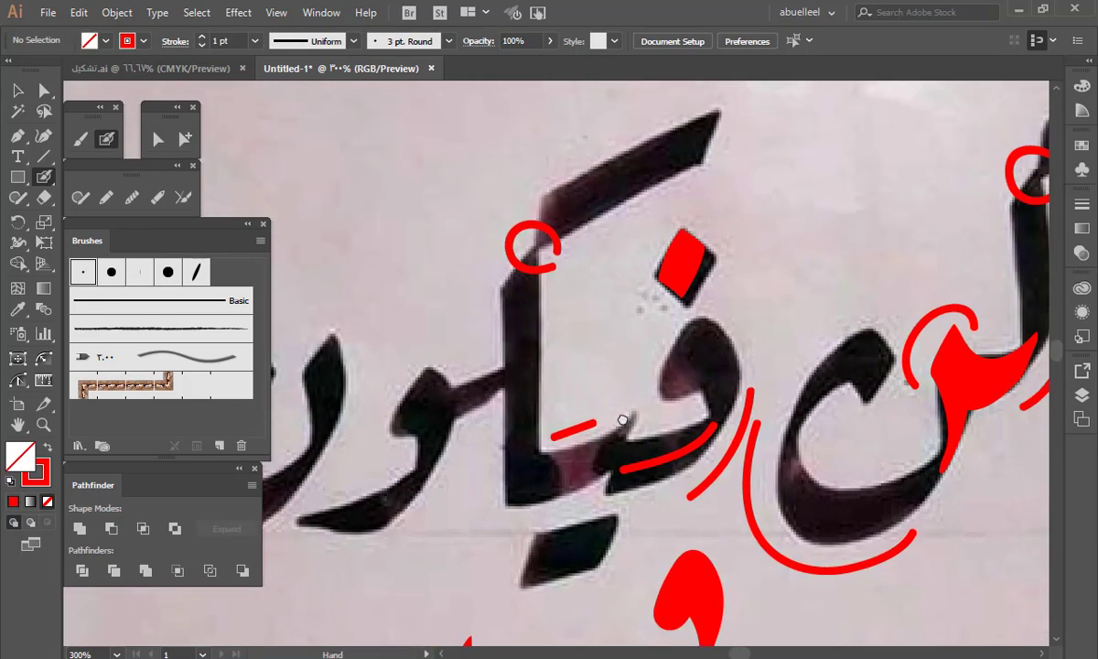
pyautogui.moveTo(871, 385); pyautogui.dragTo(675, 420)
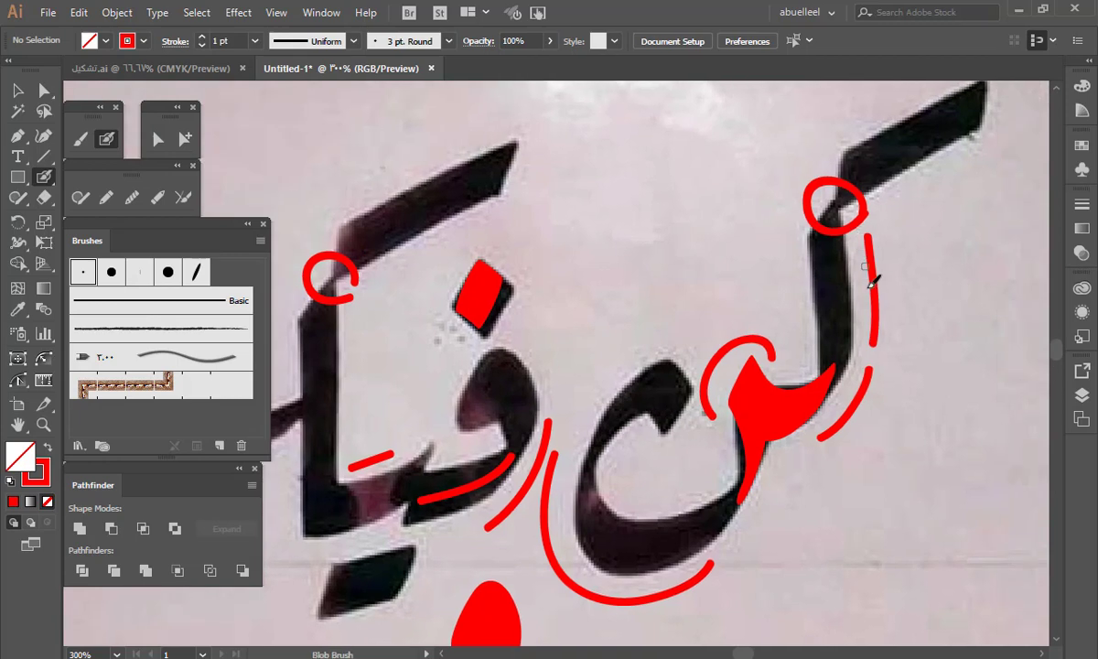
# Mark the upward stroke through the circled joint of the second kaf's stem with the 3 pt. Round Blob Brush.
pyautogui.moveTo(824, 208)
pyautogui.mouseDown()
pyautogui.moveTo(812, 125)
pyautogui.moveTo(822, 148)
pyautogui.mouseUp()
pyautogui.moveTo(569, 352); pyautogui.dragTo(831, 315)
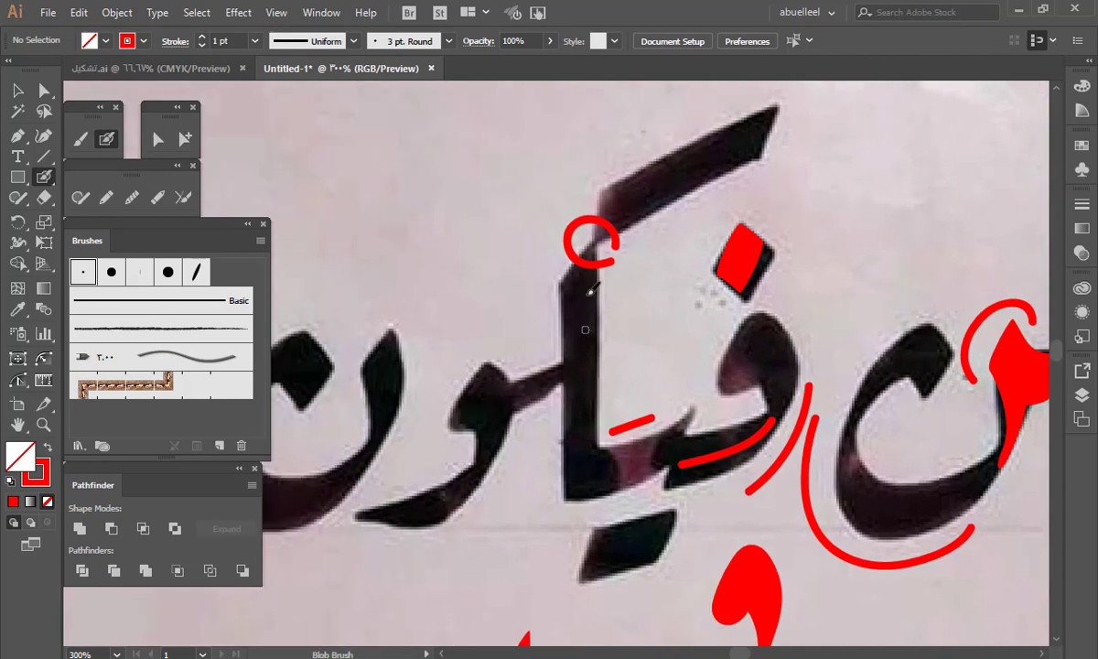
pyautogui.moveTo(585, 291); pyautogui.dragTo(580, 232)
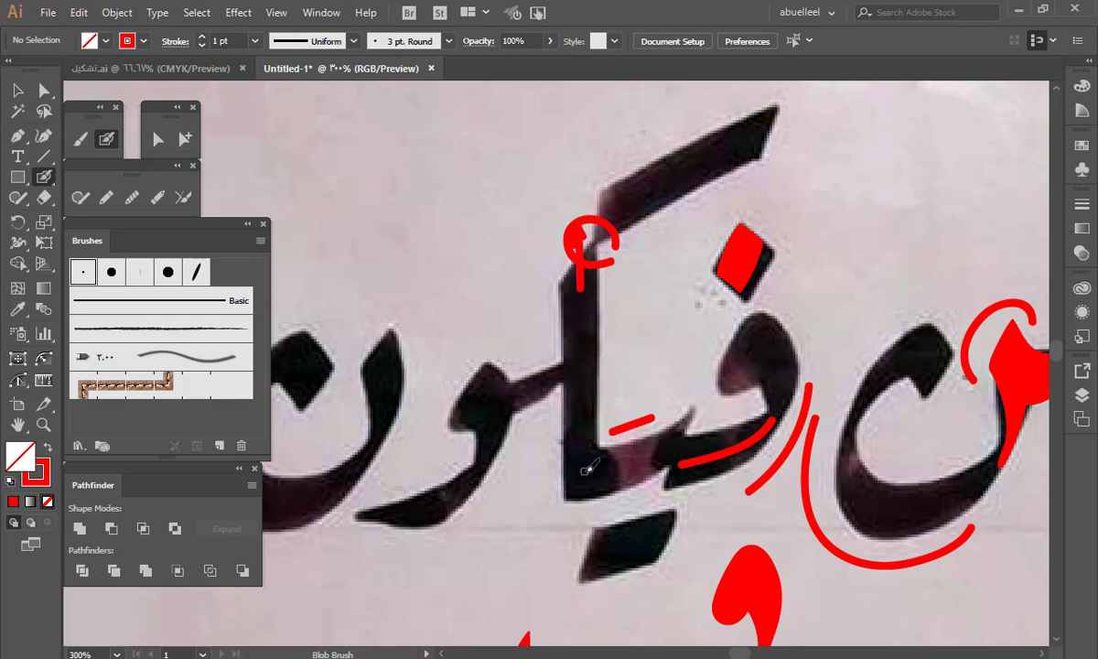
# Try to trace the second kaf's base and stem in one stroke with the 30 pt. Flat Blob Brush, undoing it.
pyautogui.moveTo(764, 448); pyautogui.dragTo(812, 347)
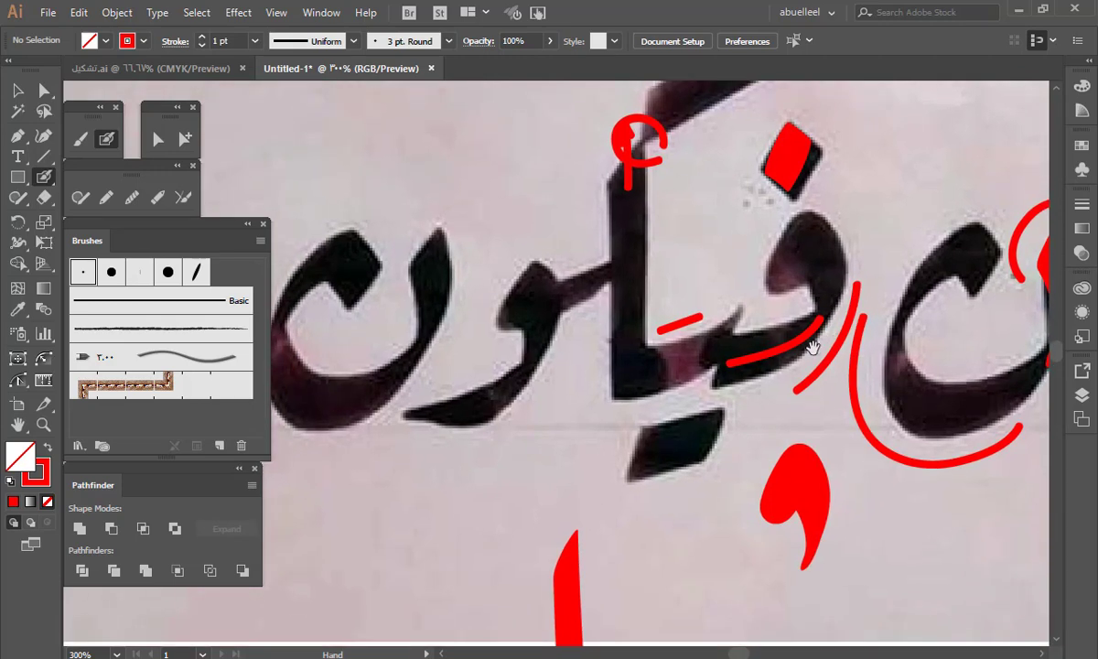
pyautogui.click(196, 271)
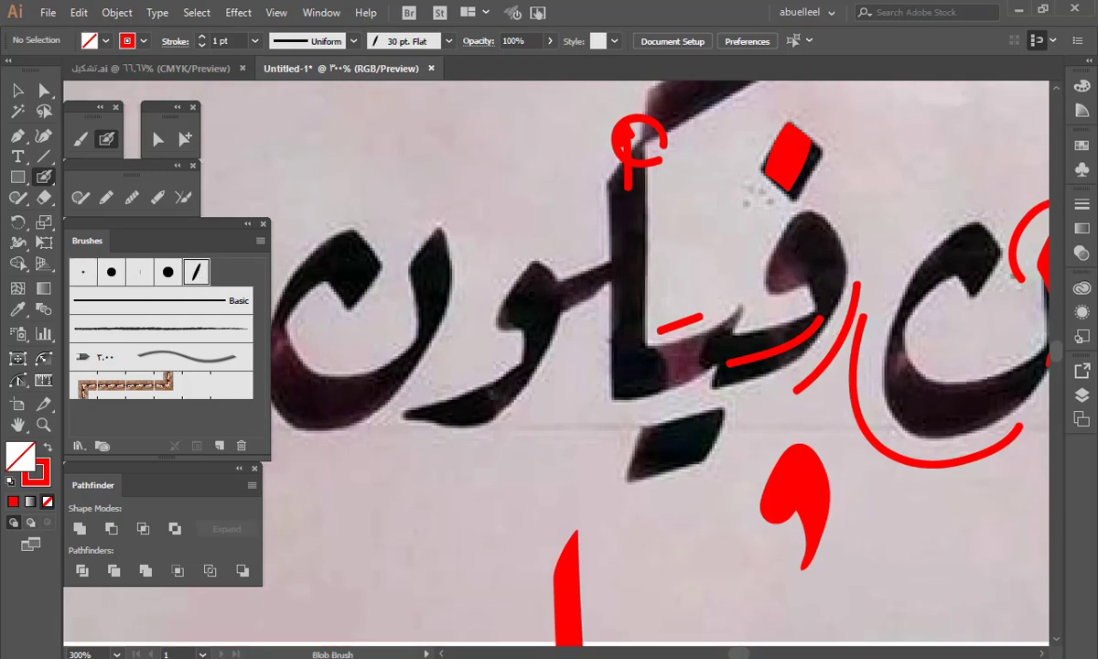
pyautogui.moveTo(715, 333)
pyautogui.mouseDown()
pyautogui.moveTo(677, 366)
pyautogui.moveTo(641, 373)
pyautogui.moveTo(614, 187)
pyautogui.mouseUp()
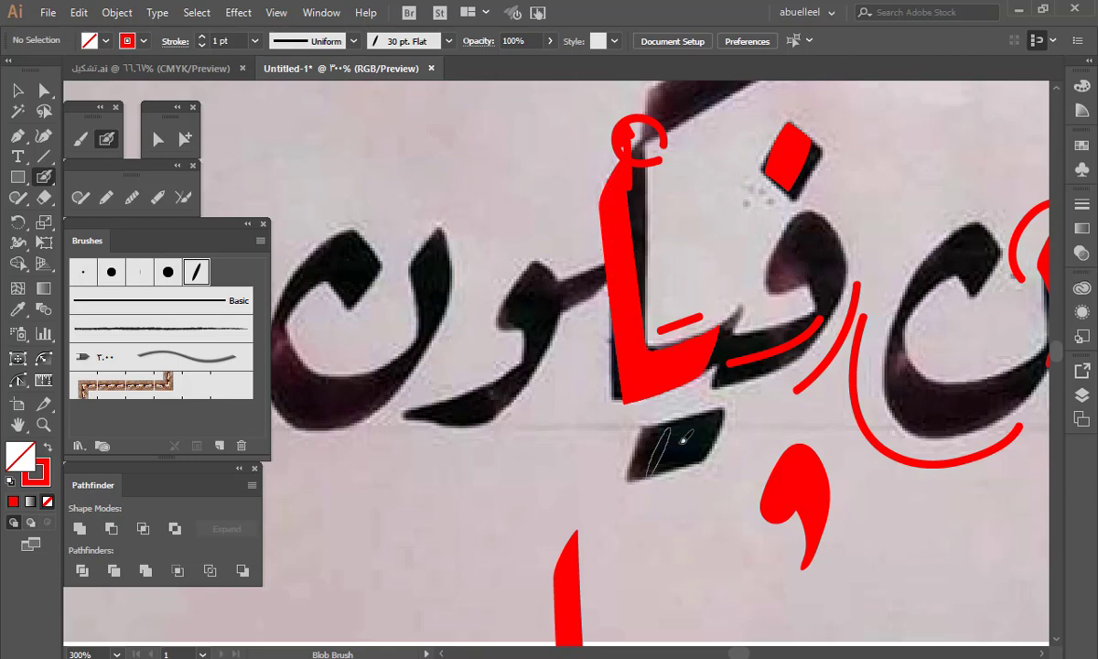
pyautogui.press('space')
pyautogui.moveTo(693, 366); pyautogui.dragTo(658, 412)
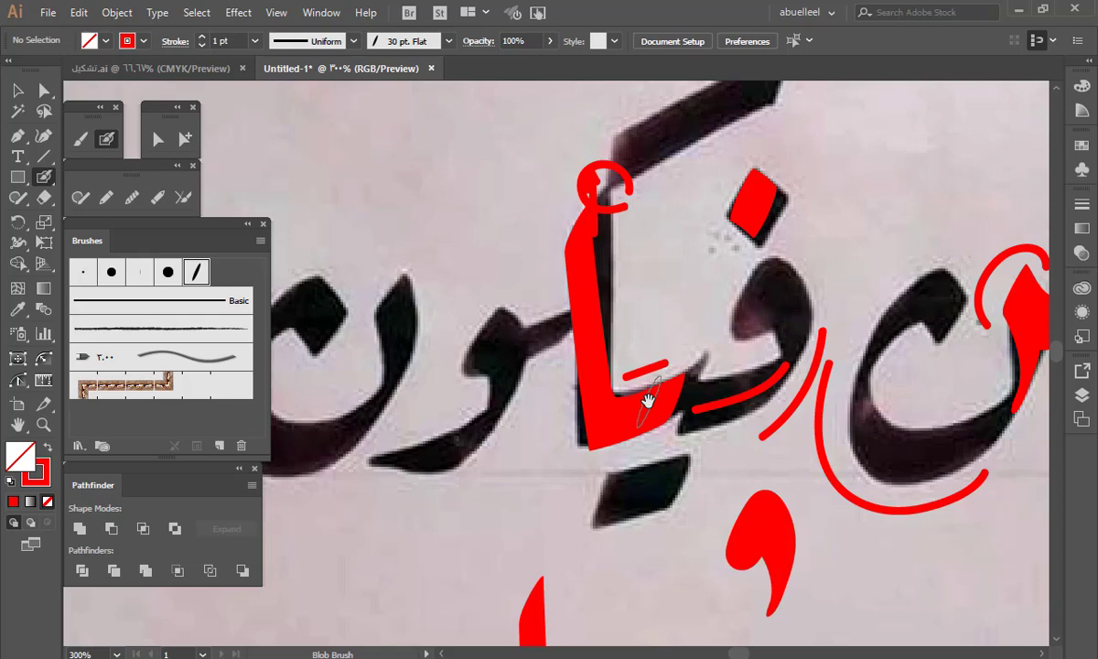
pyautogui.hotkey('ctrl', 'z')
# Try circling the connector between the second kaf and the waw with the 3 pt. Round Blob Brush, undoing the circle.
pyautogui.moveTo(648, 399)
pyautogui.mouseDown()
pyautogui.moveTo(723, 430)
pyautogui.moveTo(797, 397)
pyautogui.mouseUp()
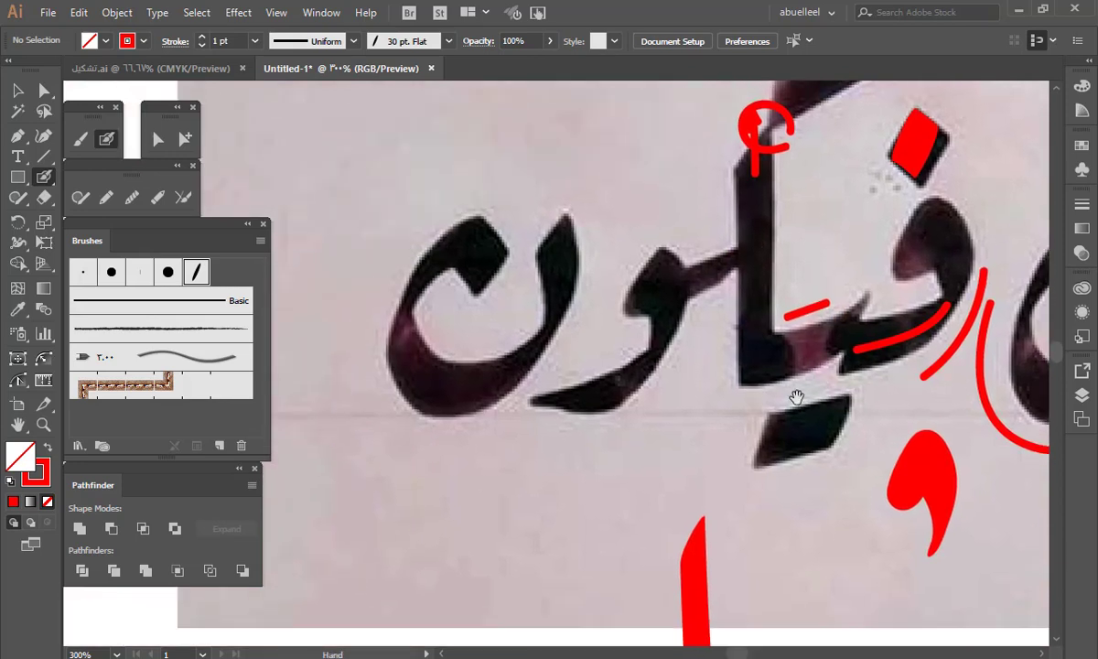
pyautogui.hotkey('ctrl', '+')
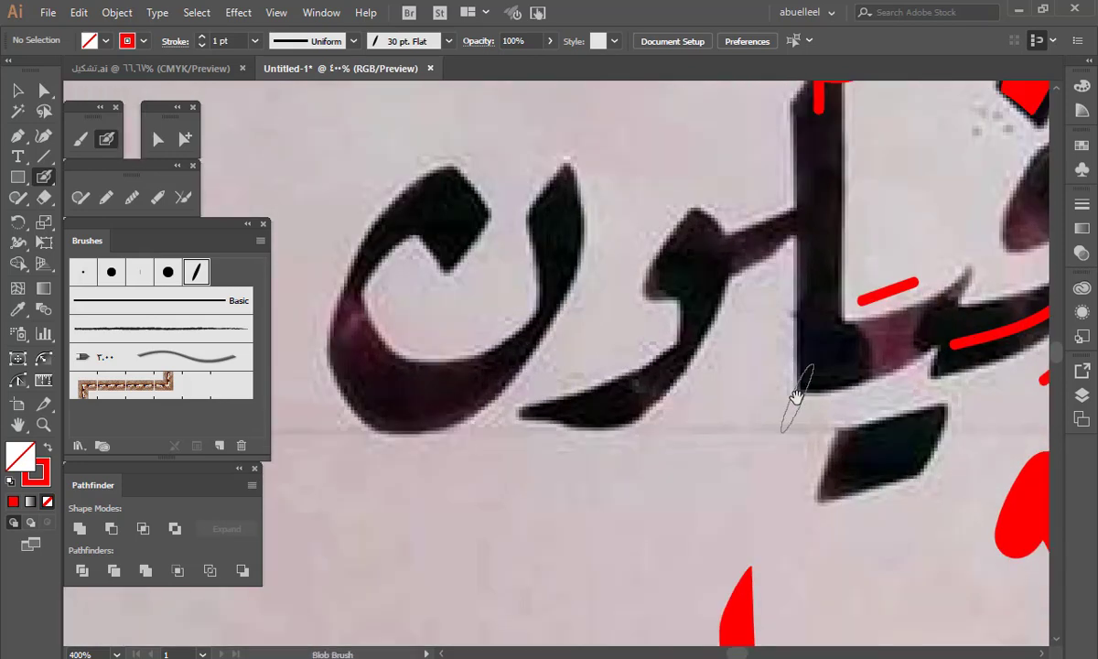
pyautogui.moveTo(807, 282)
pyautogui.mouseDown()
pyautogui.moveTo(791, 341)
pyautogui.moveTo(762, 307)
pyautogui.mouseUp()
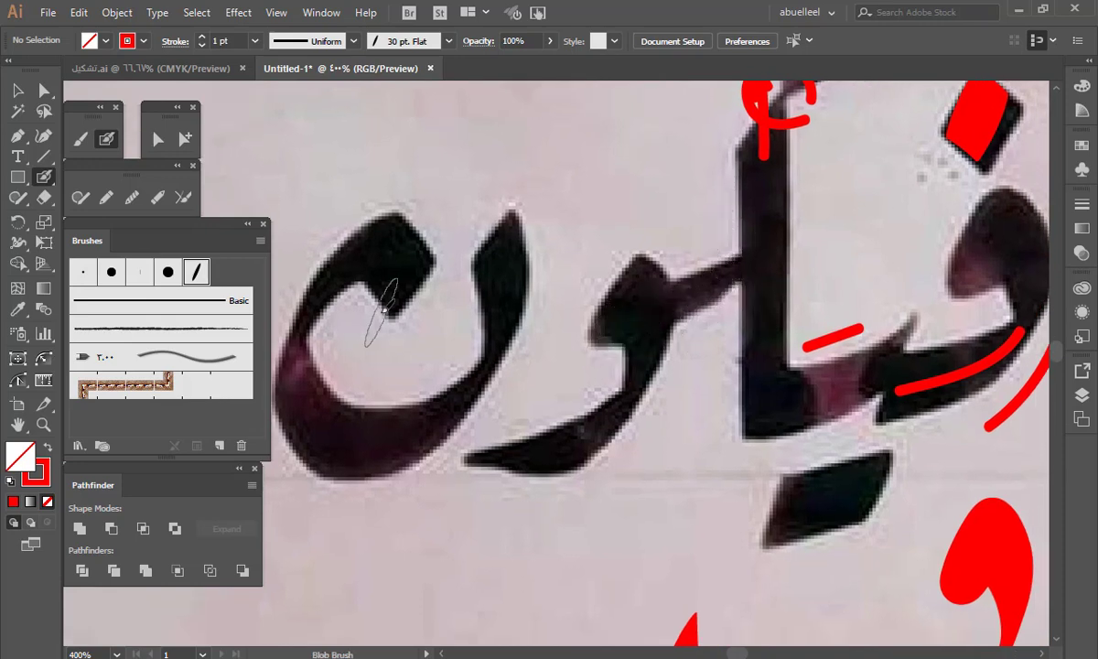
pyautogui.click(95, 274)
pyautogui.moveTo(705, 312)
pyautogui.mouseDown()
pyautogui.moveTo(734, 301)
pyautogui.moveTo(749, 274)
pyautogui.moveTo(737, 244)
pyautogui.moveTo(701, 246)
pyautogui.moveTo(677, 276)
pyautogui.moveTo(702, 323)
pyautogui.mouseUp()
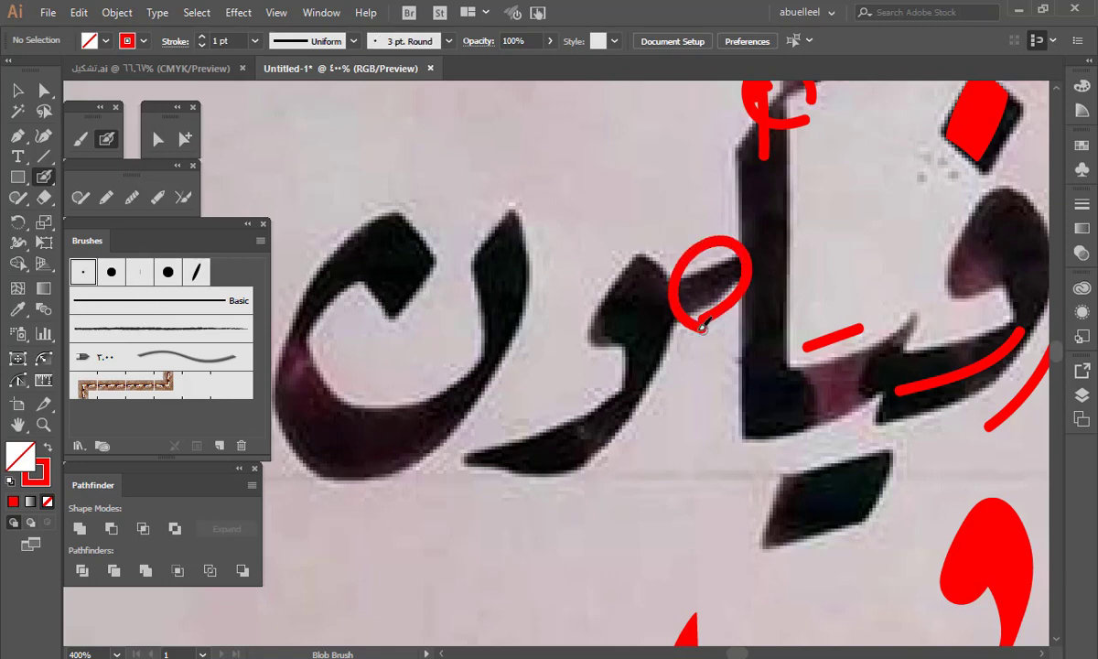
pyautogui.press('ctrl')
pyautogui.hotkey('ctrl', 'z')
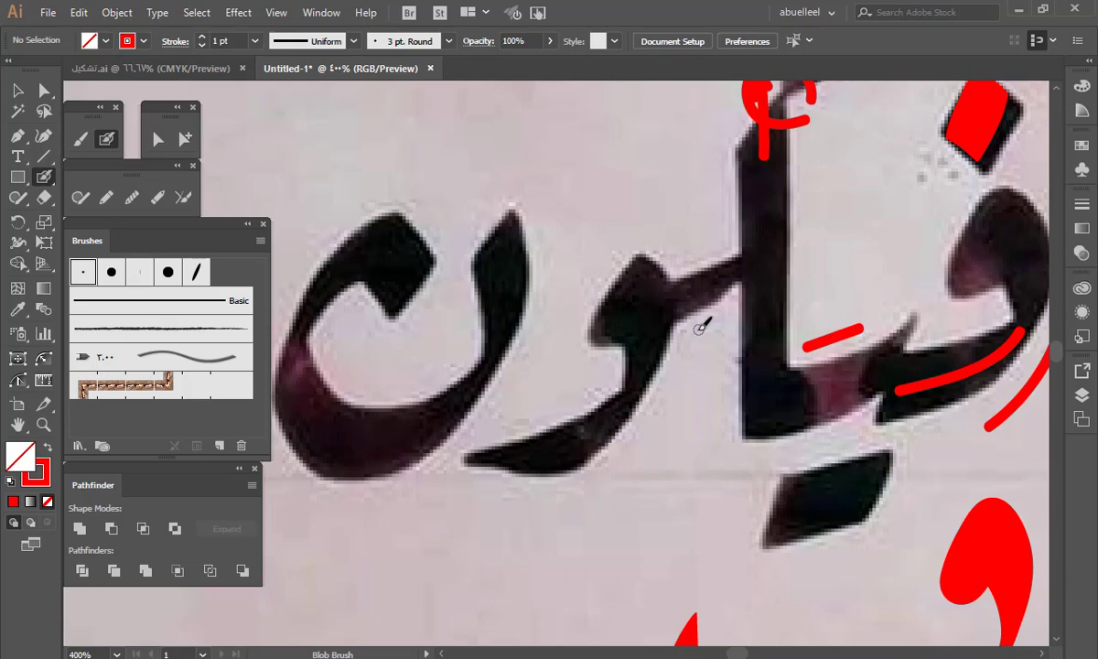
# Paint the connector between the second kaf and the waw with the 30 pt. Flat Blob Brush and set its opacity to 30%.
pyautogui.click(194, 270)
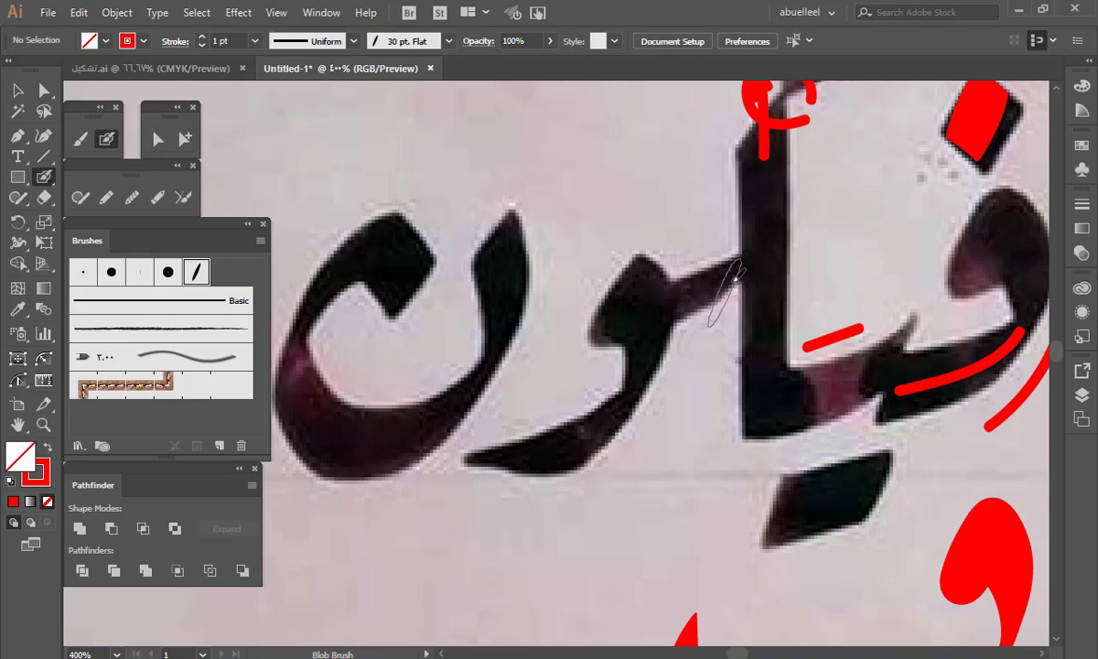
pyautogui.moveTo(734, 279); pyautogui.dragTo(640, 314)
pyautogui.press('v')
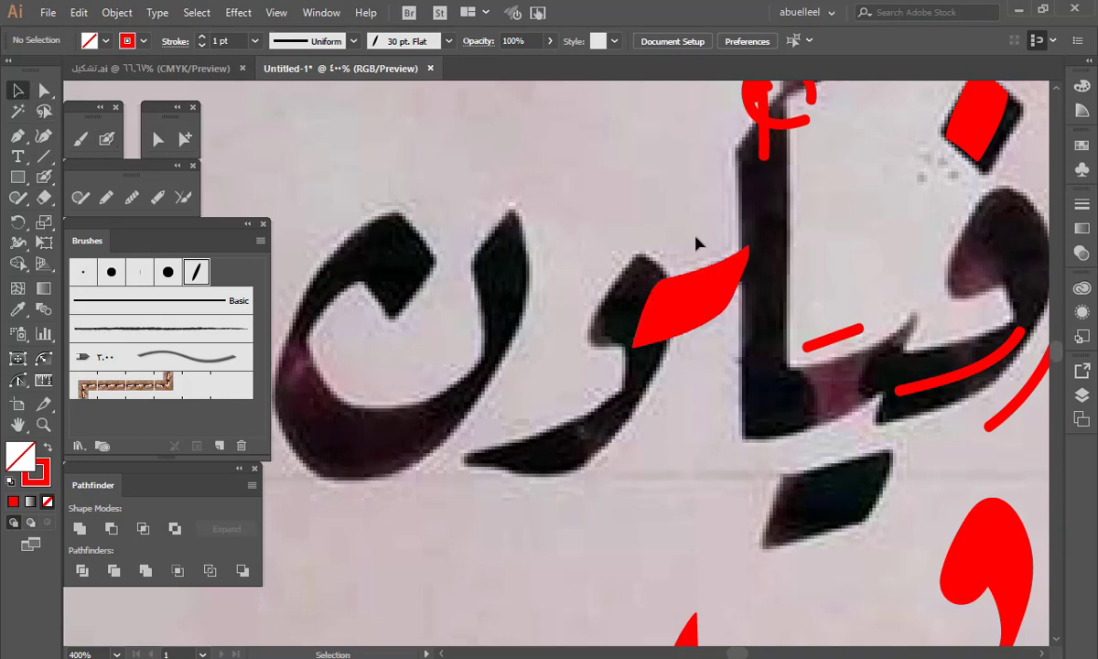
pyautogui.click(666, 307)
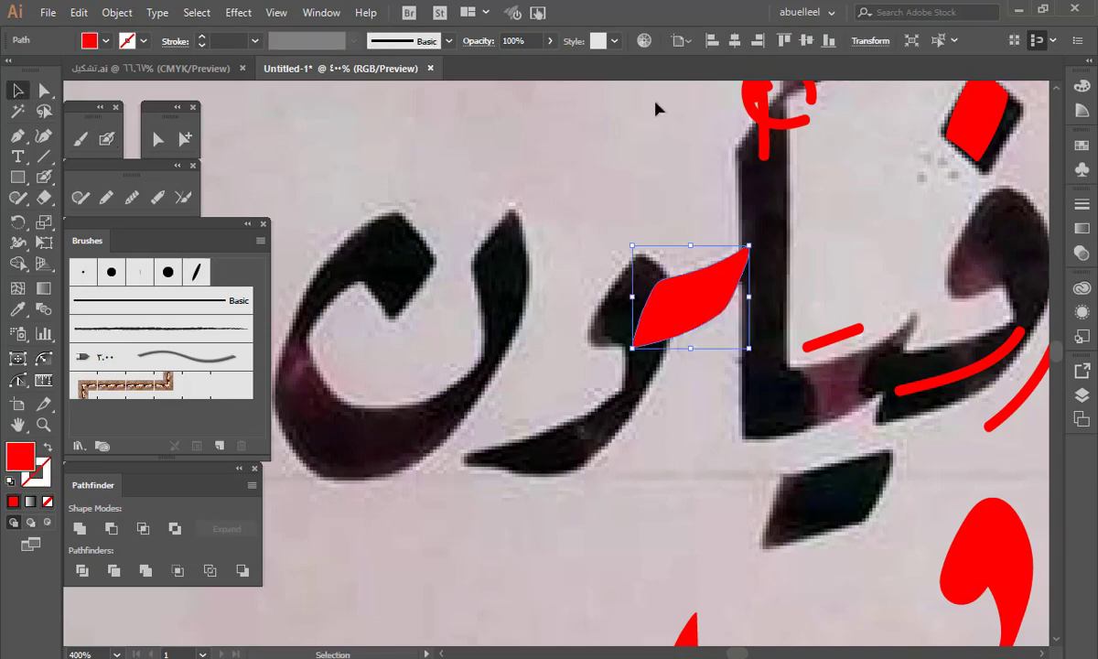
pyautogui.click(474, 41)
pyautogui.write('30')
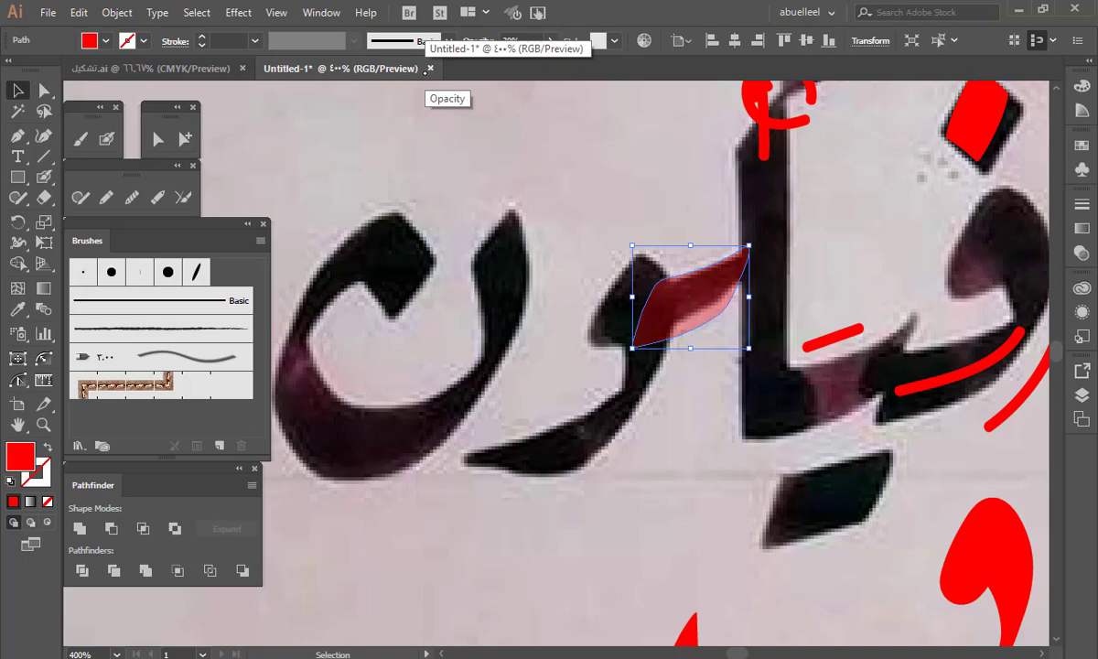
pyautogui.click(693, 433)
# Delete the painted connector shape and circle that connector with the 3 pt. Round Blob Brush.
pyautogui.click(703, 316)
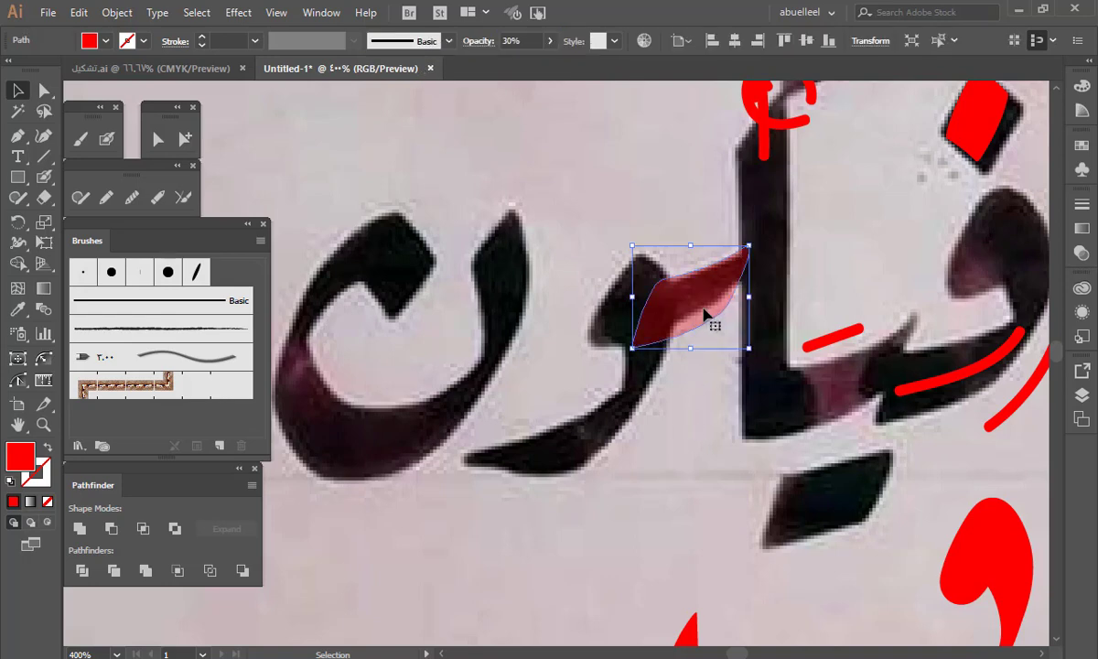
pyautogui.press('Delete')
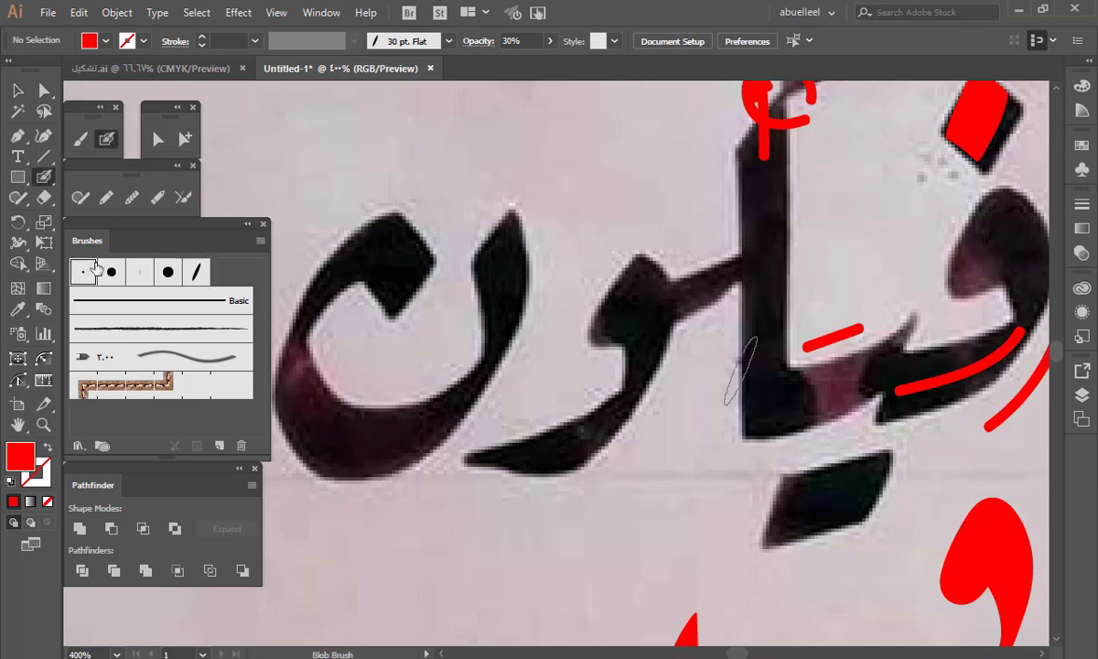
pyautogui.hotkey('shift', 'b')
pyautogui.moveTo(698, 326)
pyautogui.mouseDown()
pyautogui.moveTo(747, 274)
pyautogui.moveTo(682, 313)
pyautogui.mouseUp()
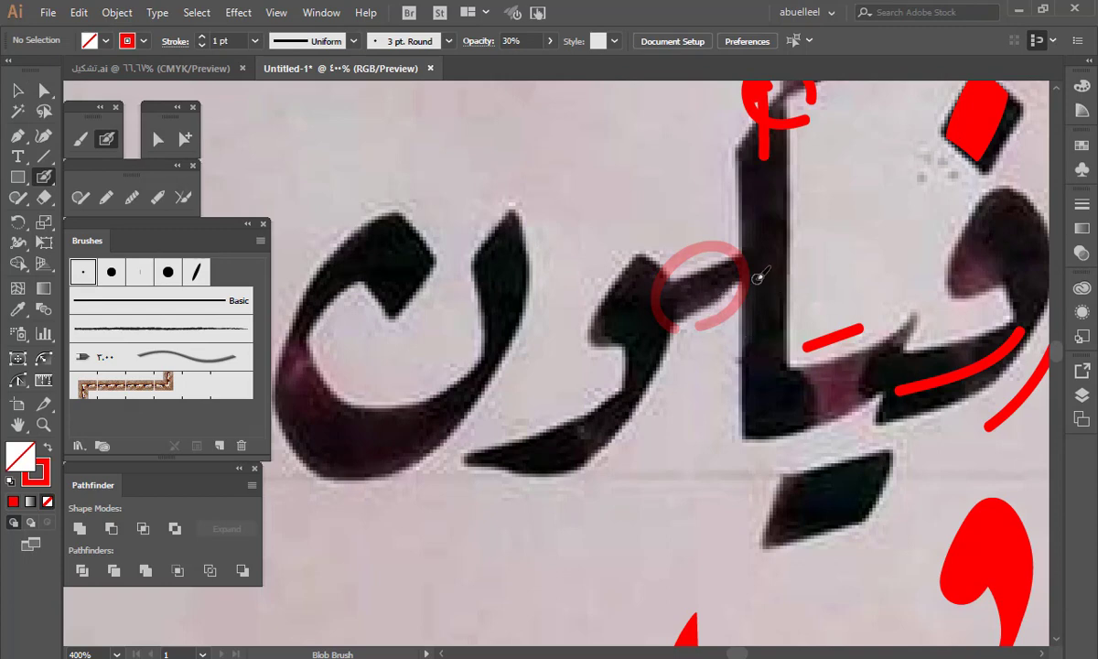
# Duplicate the 30 pt. Flat calligraphic brush and set the copy's angle to 41°.
pyautogui.click(196, 271)
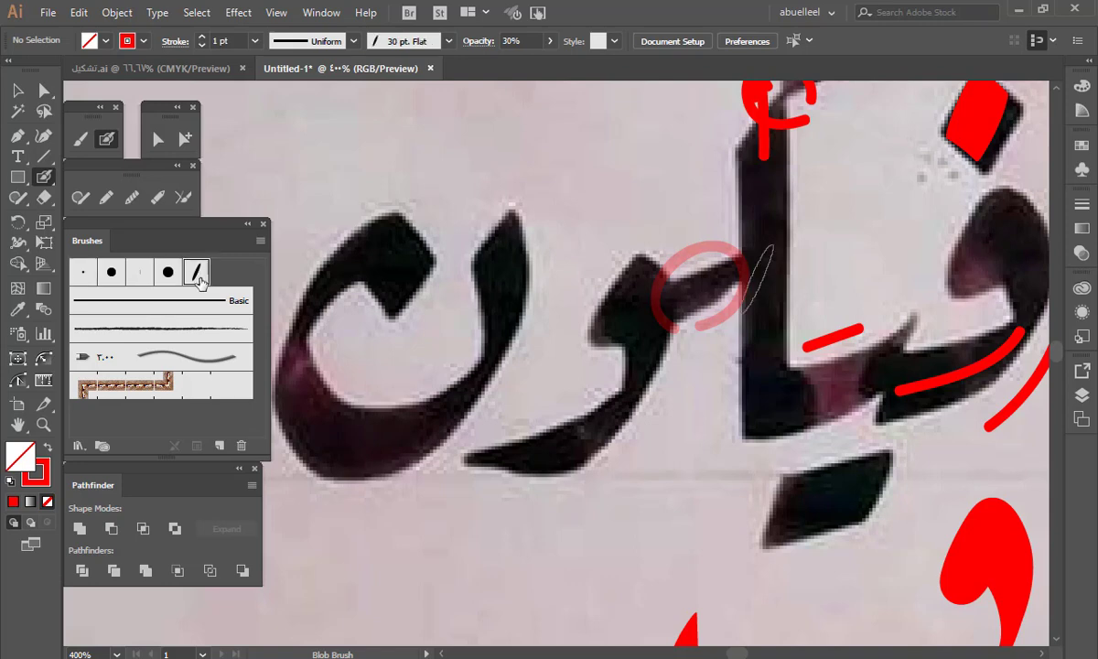
pyautogui.doubleClick(195, 272)
pyautogui.click(640, 470)
pyautogui.doubleClick(222, 271)
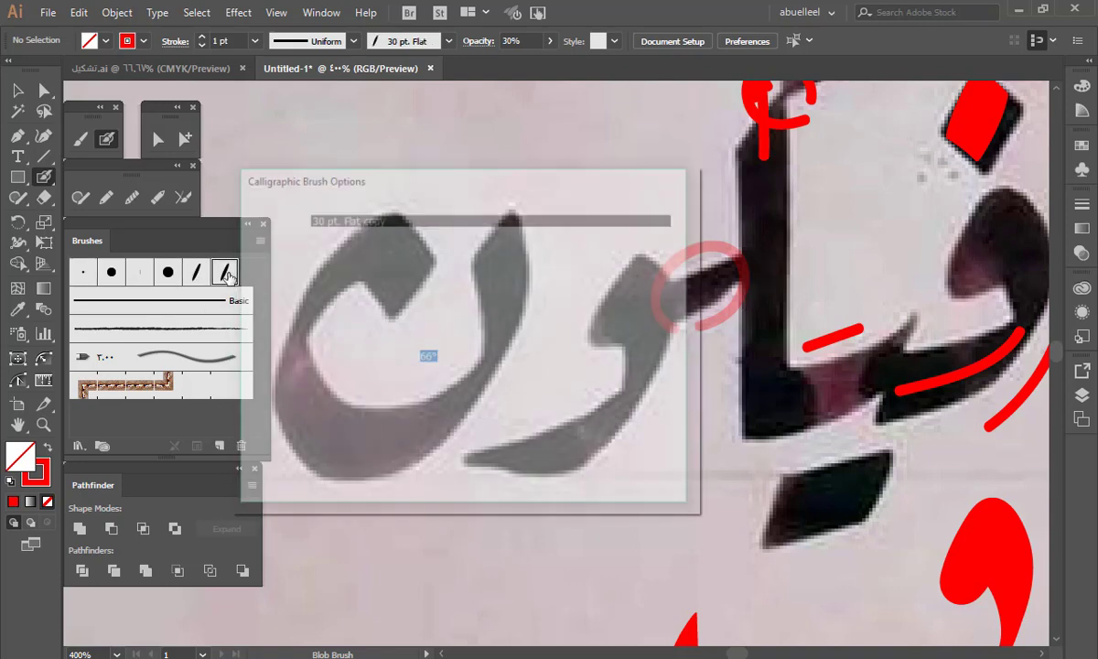
pyautogui.moveTo(391, 283); pyautogui.dragTo(393, 281)
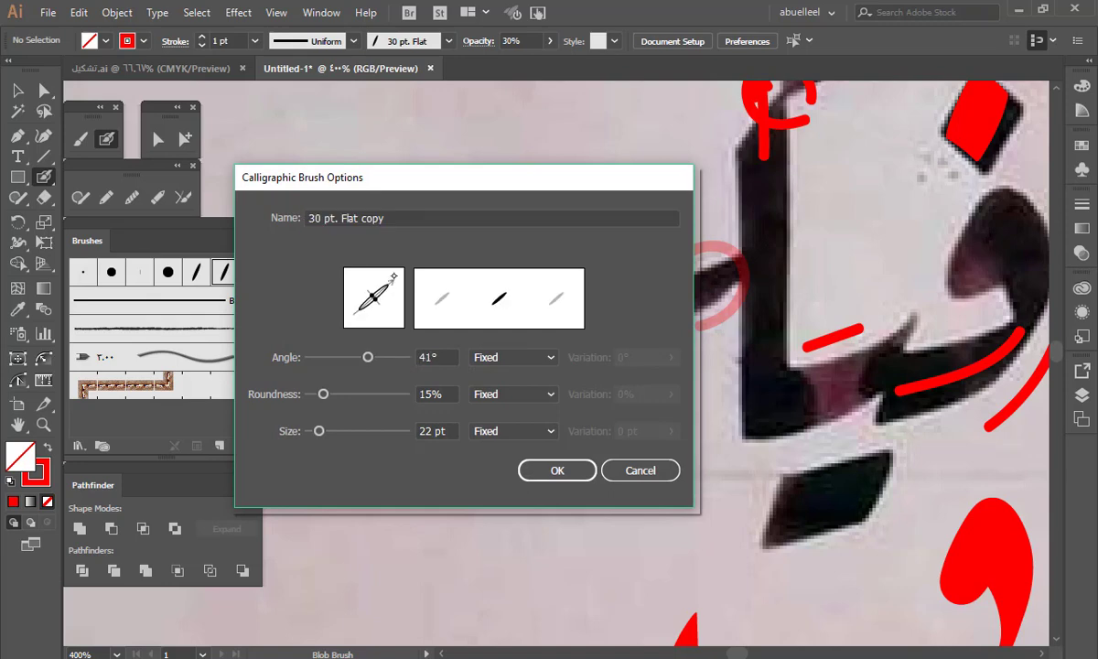
pyautogui.click(557, 469)
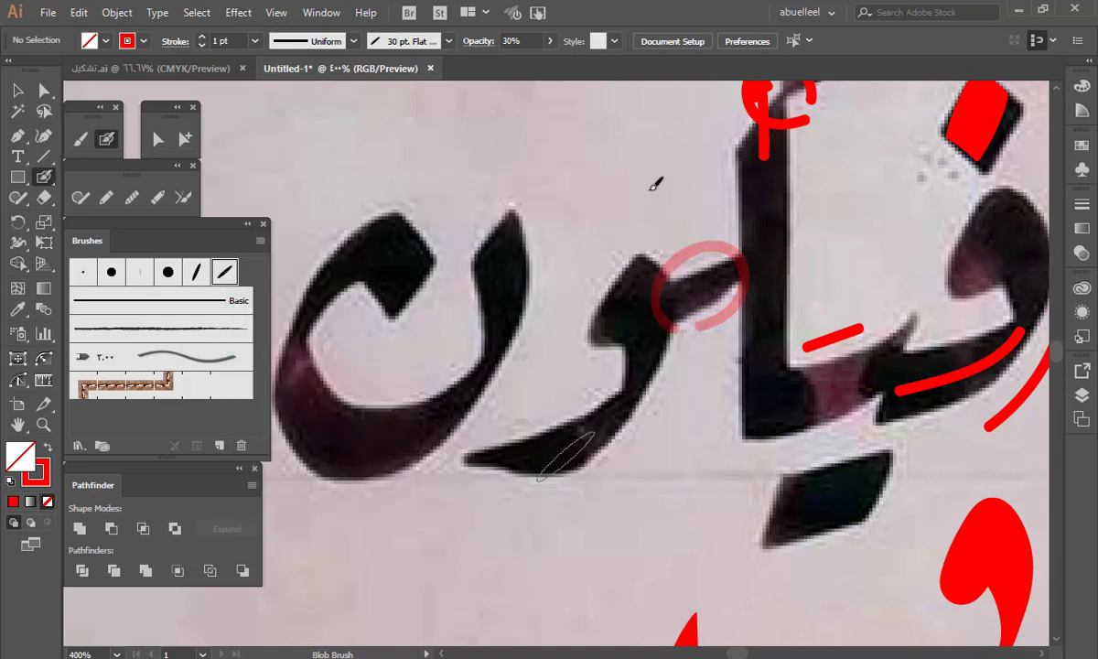
# Paint a sample connector and upright stem above the waw with the 41° flat brush copy.
pyautogui.moveTo(675, 152)
pyautogui.mouseDown()
pyautogui.moveTo(593, 175)
pyautogui.moveTo(642, 430)
pyautogui.moveTo(627, 296)
pyautogui.mouseUp()
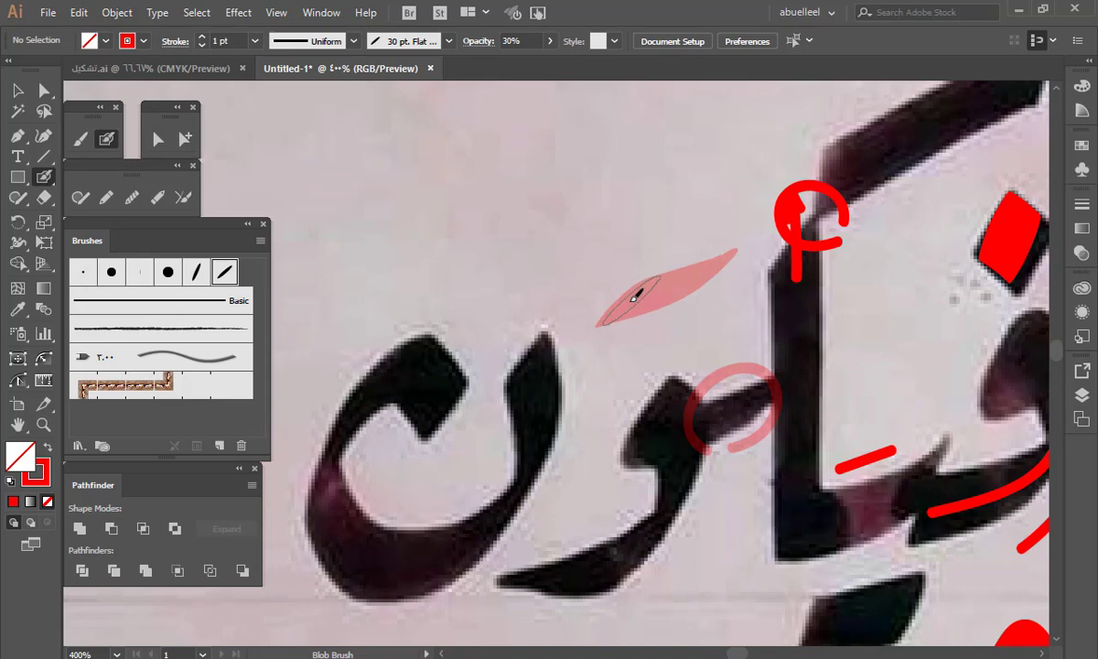
pyautogui.moveTo(602, 318)
pyautogui.mouseDown()
pyautogui.moveTo(631, 286)
pyautogui.moveTo(619, 163)
pyautogui.mouseUp()
pyautogui.moveTo(838, 405); pyautogui.dragTo(740, 360)
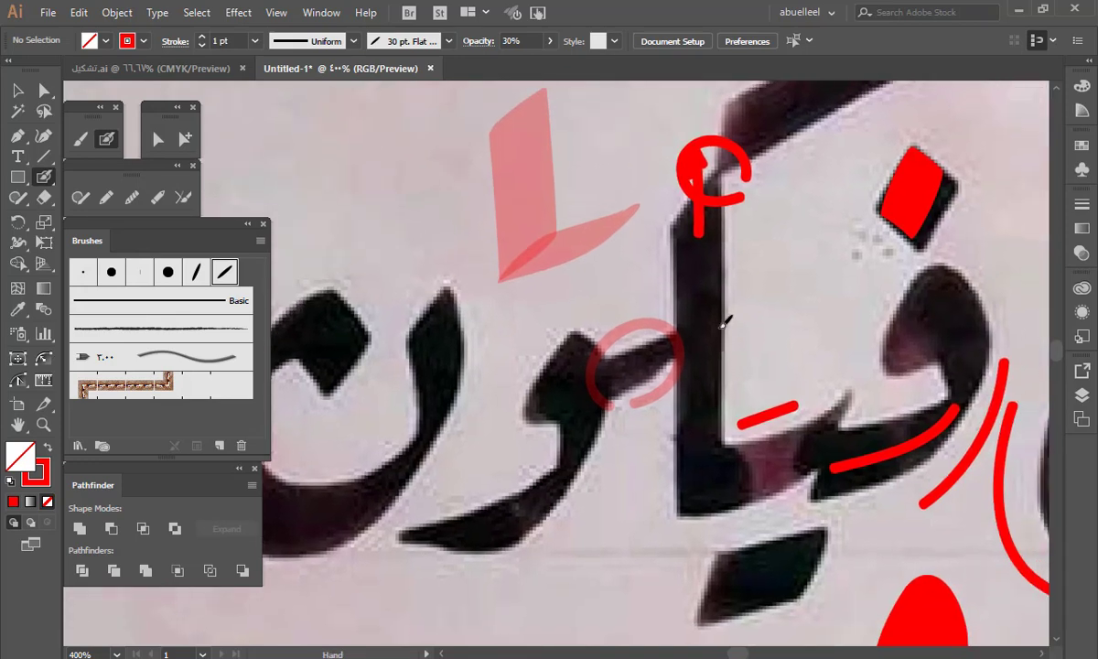
# Try circling the middle of the second kaf's stem with the 3 pt. Round Blob Brush, undoing the circle.
pyautogui.click(87, 273)
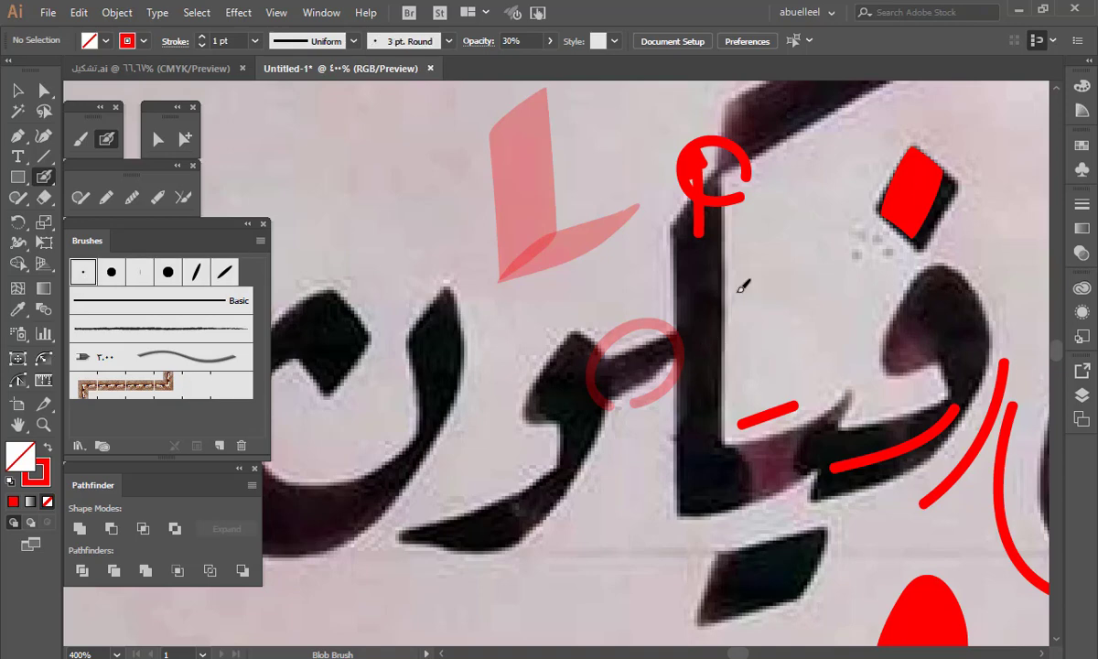
pyautogui.moveTo(748, 293)
pyautogui.mouseDown()
pyautogui.moveTo(663, 268)
pyautogui.moveTo(649, 320)
pyautogui.moveTo(726, 339)
pyautogui.moveTo(731, 275)
pyautogui.mouseUp()
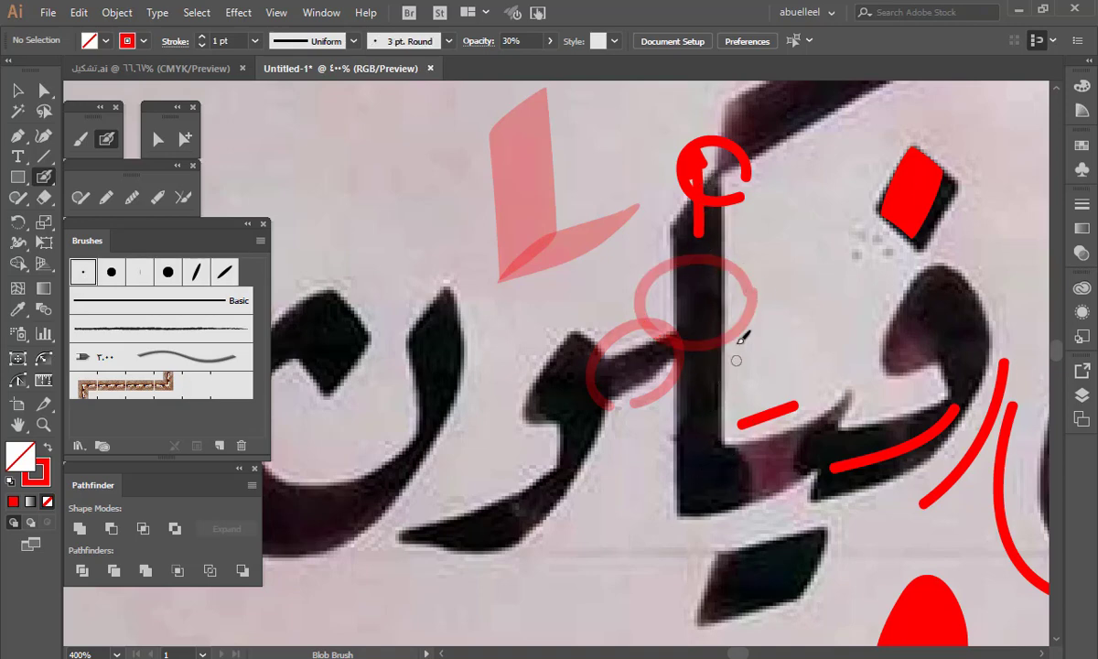
pyautogui.hotkey('ctrl', 'z')
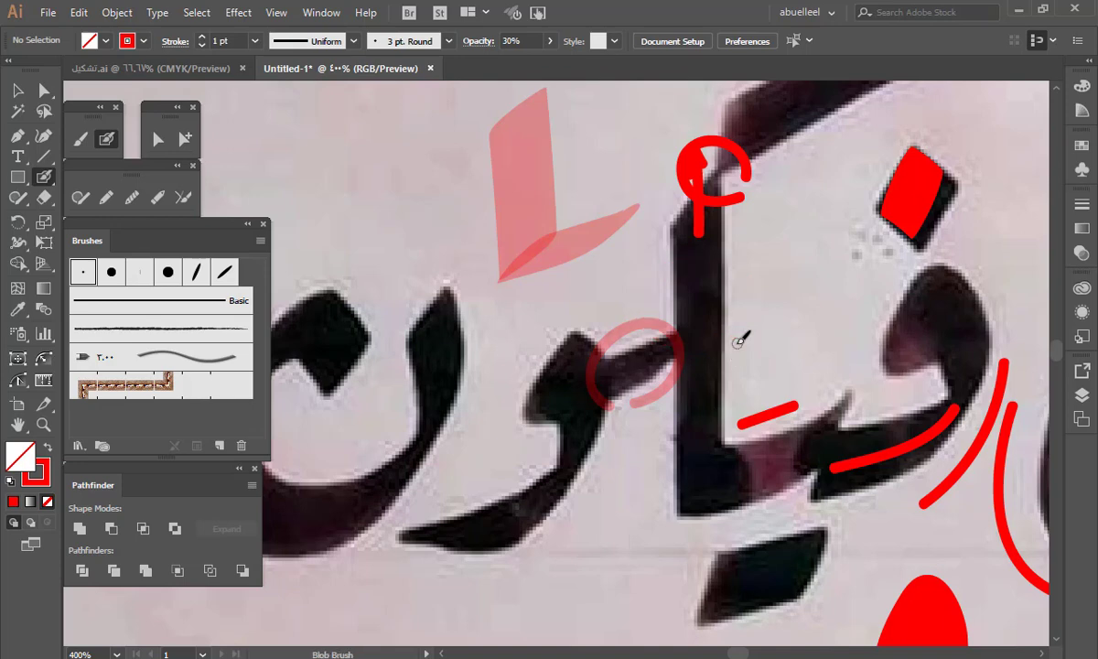
# Delete the sample strokes above the waw and the marks at the connector and at the second kaf's upper joint.
pyautogui.moveTo(652, 486)
pyautogui.mouseDown()
pyautogui.moveTo(742, 468)
pyautogui.moveTo(734, 467)
pyautogui.mouseUp()
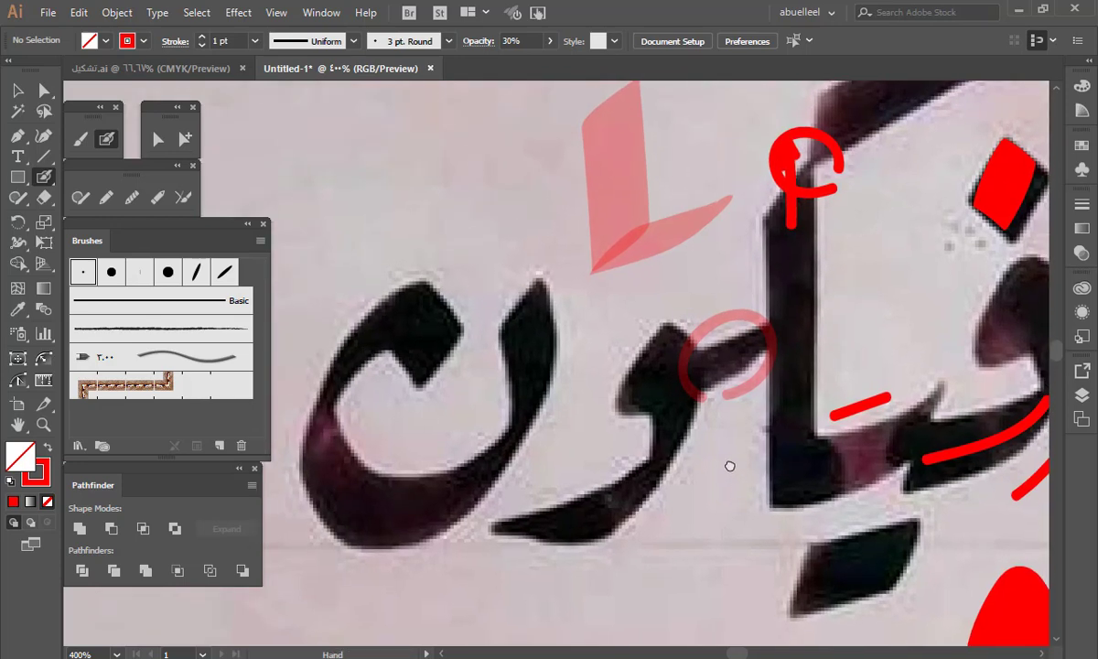
pyautogui.press('v')
pyautogui.moveTo(758, 111); pyautogui.dragTo(580, 264)
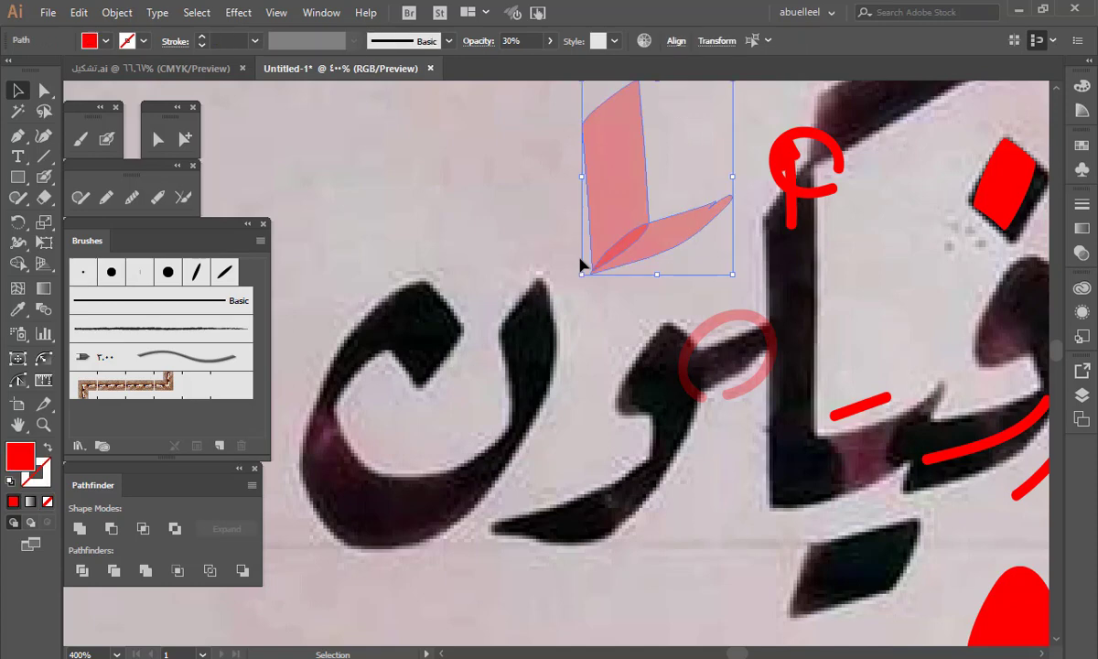
pyautogui.press('Delete')
pyautogui.moveTo(729, 113)
pyautogui.mouseDown()
pyautogui.moveTo(855, 251)
pyautogui.moveTo(669, 426)
pyautogui.mouseUp()
pyautogui.press('Delete')
pyautogui.press('Delete')
# Trace the connector, the waw's head and the start of its tail with the 30 pt. Flat Blob Brush.
pyautogui.press('space')
pyautogui.moveTo(728, 480); pyautogui.dragTo(751, 405)
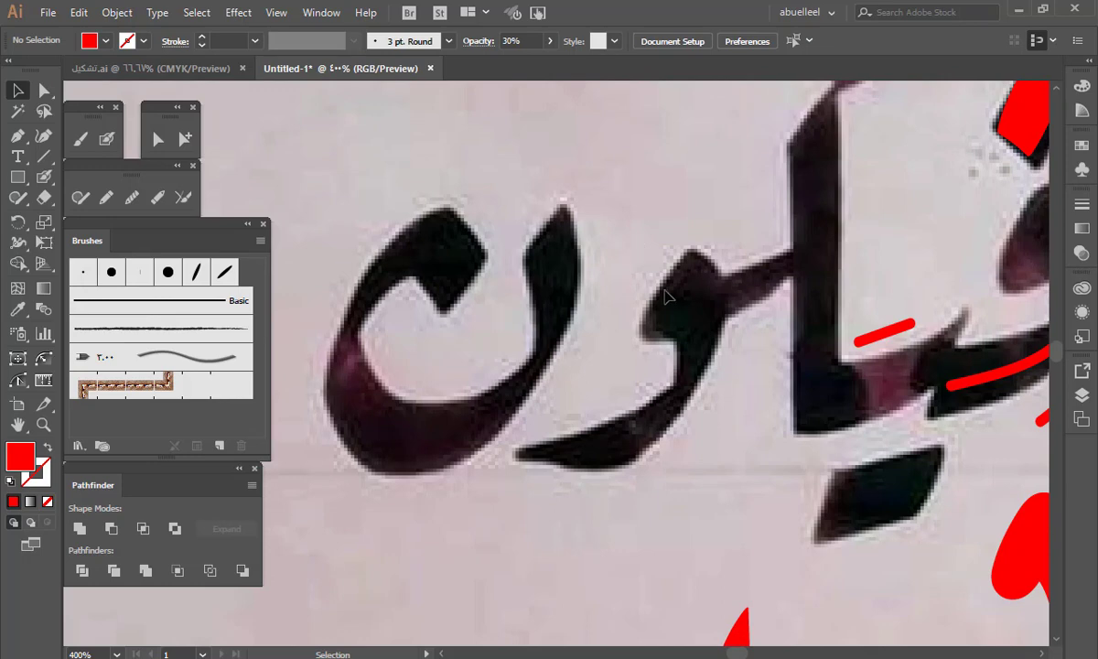
pyautogui.hotkey('shift', 'b')
pyautogui.moveTo(698, 343); pyautogui.dragTo(728, 358)
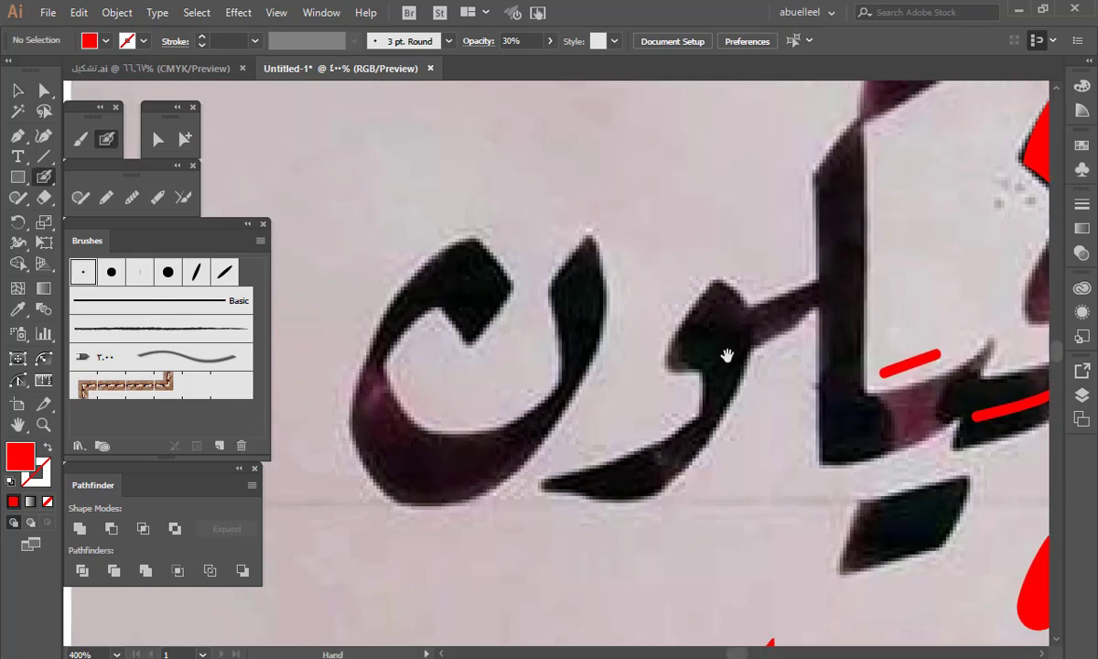
pyautogui.click(203, 275)
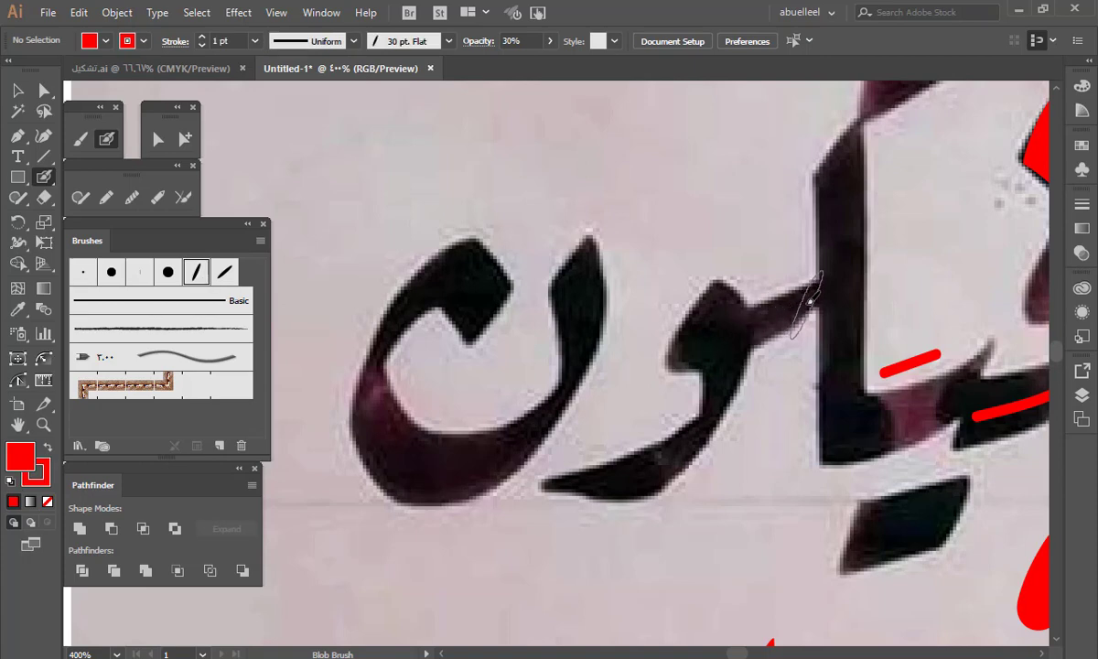
pyautogui.moveTo(809, 302)
pyautogui.mouseDown()
pyautogui.moveTo(705, 340)
pyautogui.moveTo(687, 332)
pyautogui.moveTo(690, 310)
pyautogui.moveTo(703, 302)
pyautogui.moveTo(723, 318)
pyautogui.moveTo(722, 398)
pyautogui.mouseUp()
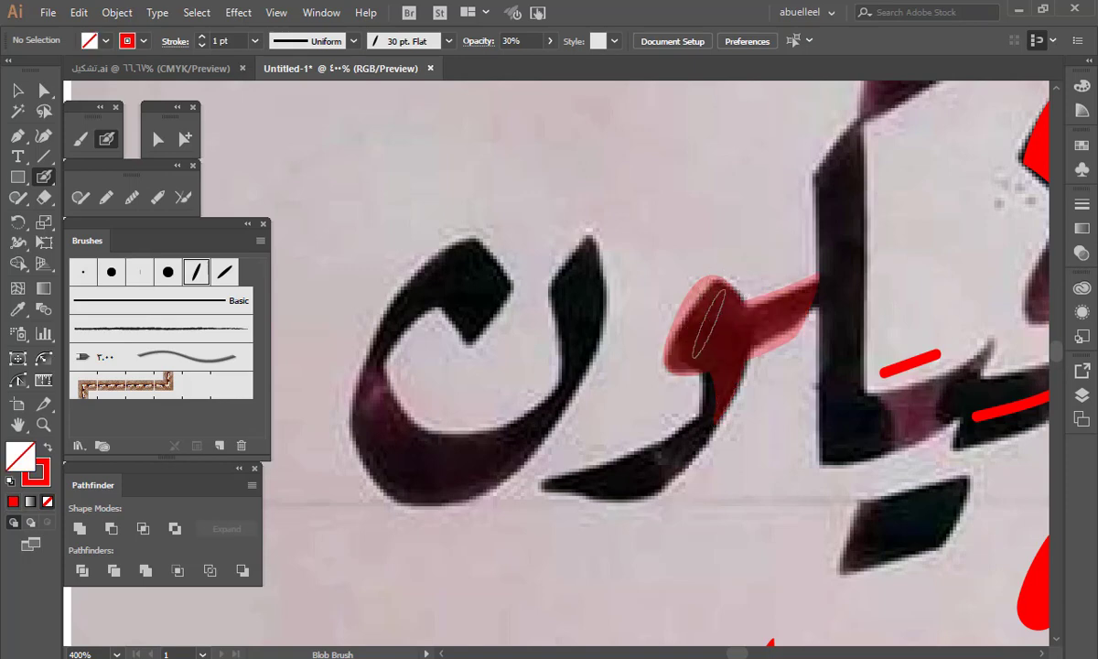
# Set the opacity of the traced waw and its connector to 100% and deselect the shape.
pyautogui.press('v')
pyautogui.moveTo(743, 241); pyautogui.dragTo(665, 403)
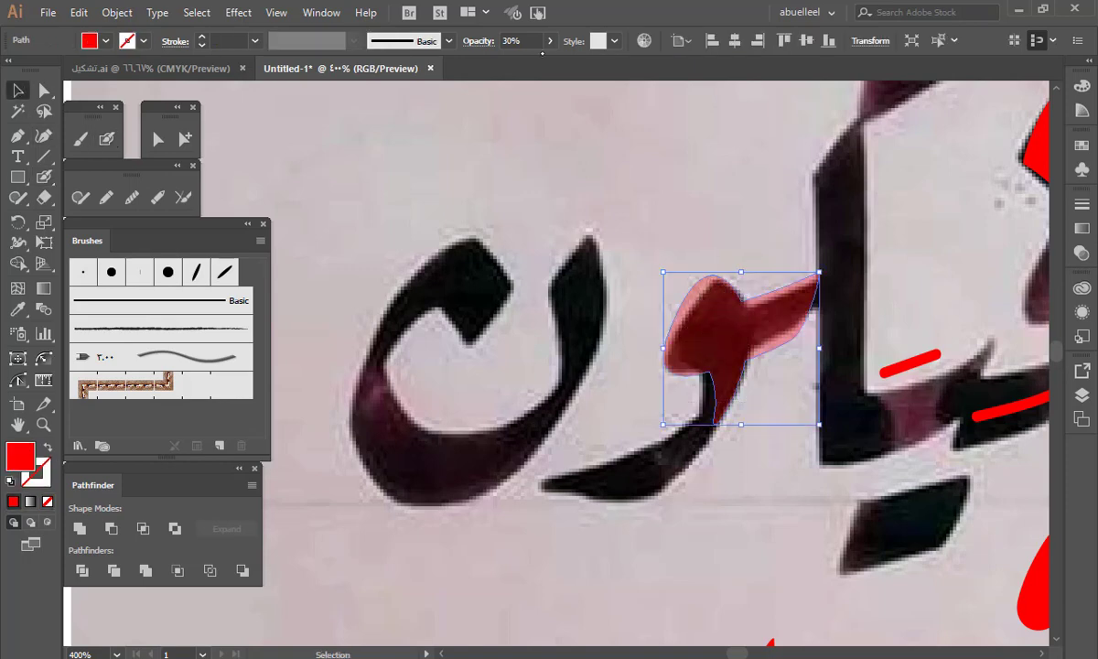
pyautogui.click(510, 41)
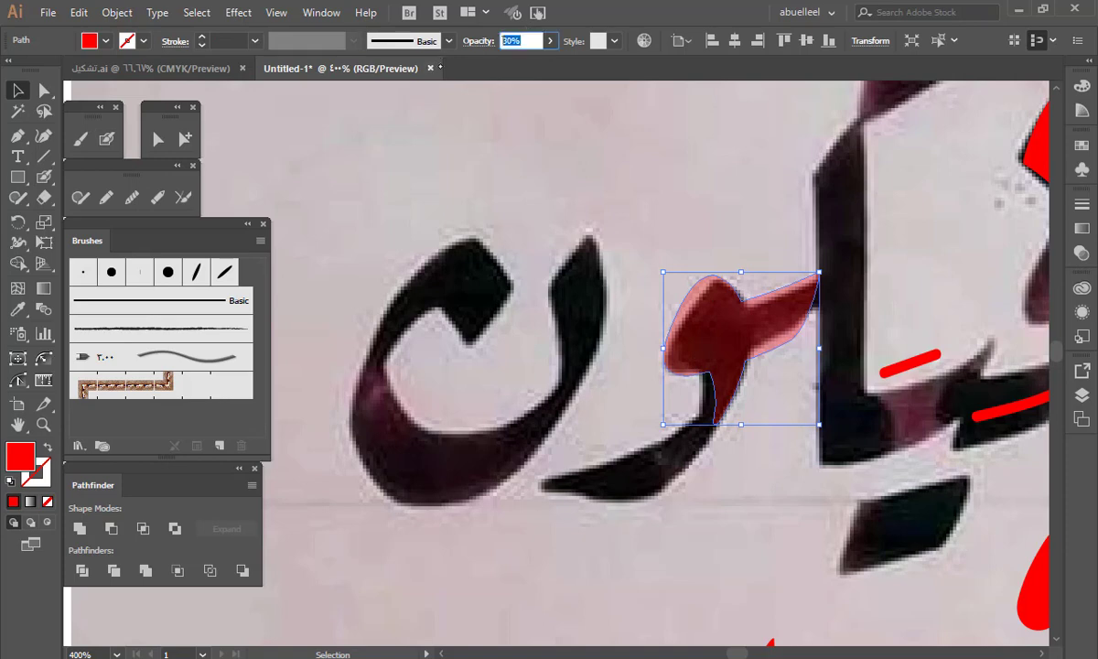
pyautogui.write('100')
pyautogui.press('Return')
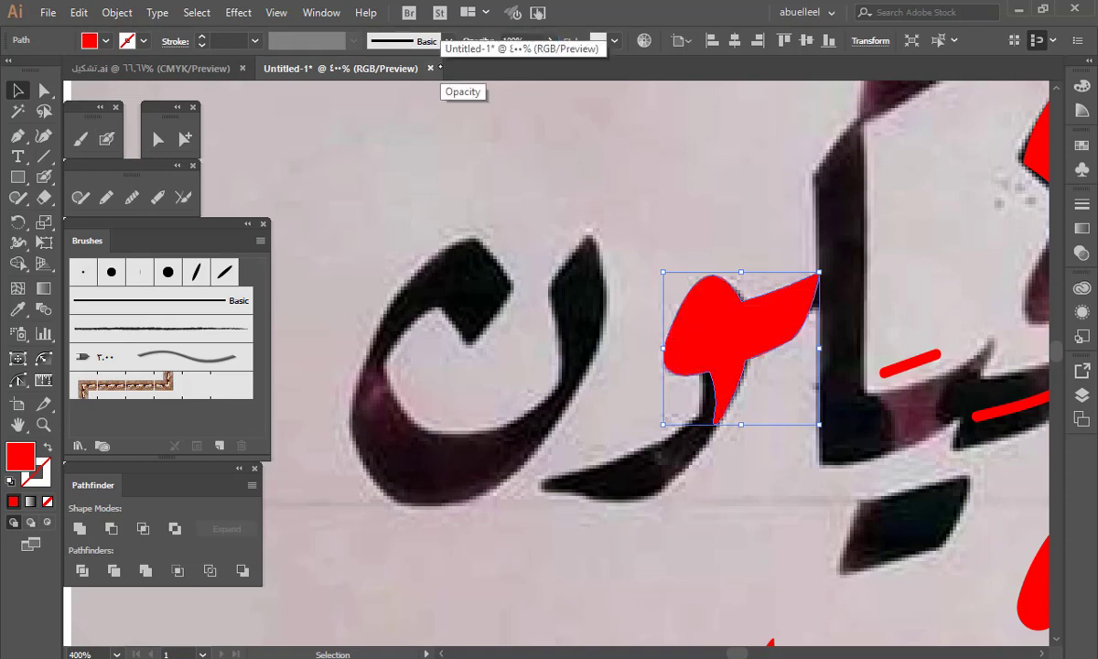
pyautogui.click(555, 401)
pyautogui.moveTo(733, 500); pyautogui.dragTo(776, 380)
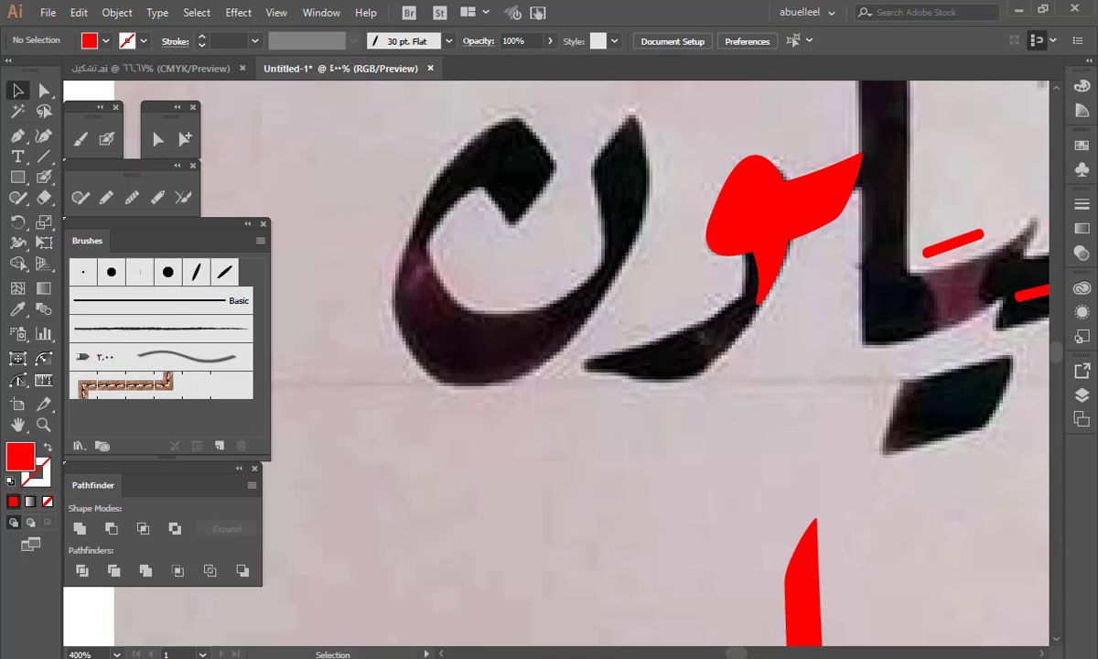
# Try outlining the waw's tail with two 3 pt. Round Blob Brush strokes, undoing both.
pyautogui.click(198, 272)
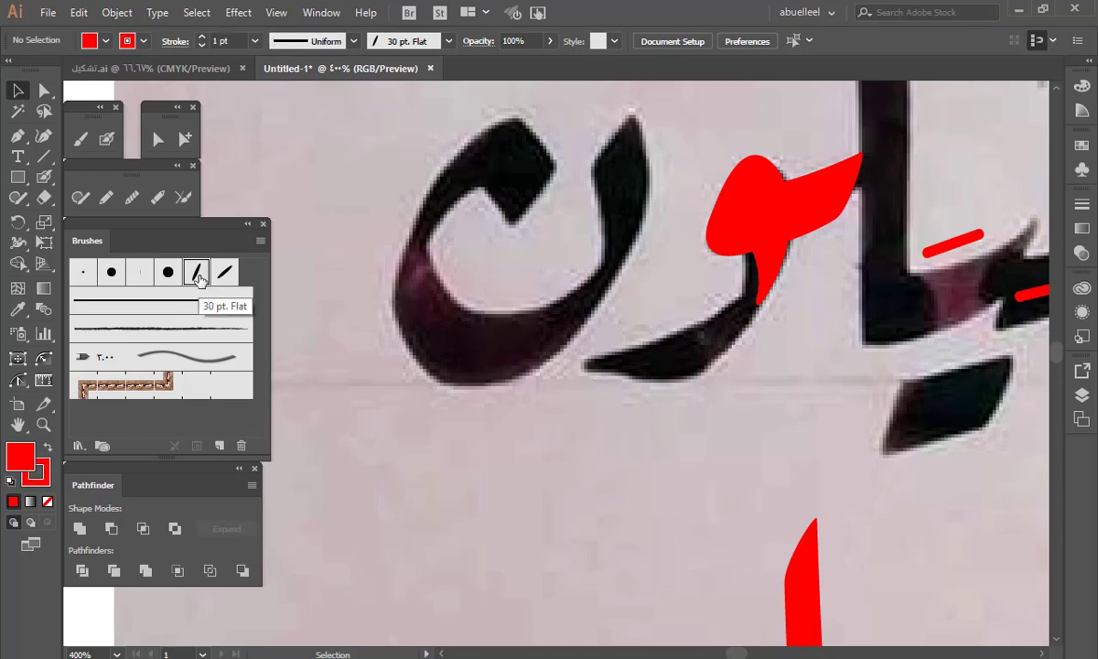
pyautogui.hotkey('shift', 'b')
pyautogui.hotkey('ctrl', '+')
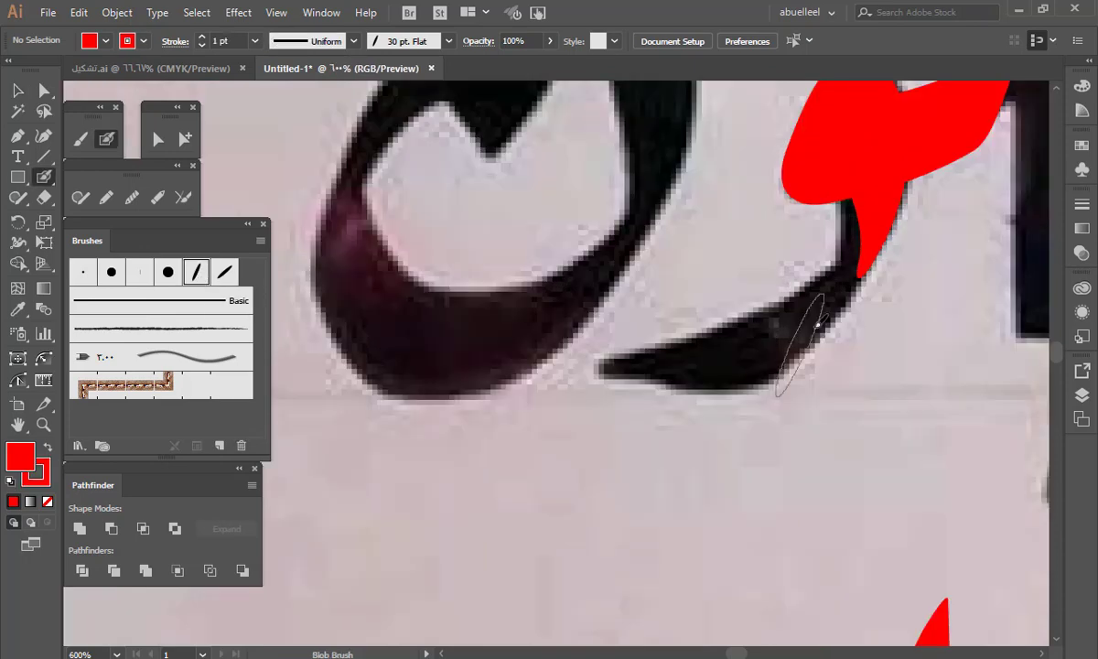
pyautogui.moveTo(853, 312); pyautogui.dragTo(732, 335)
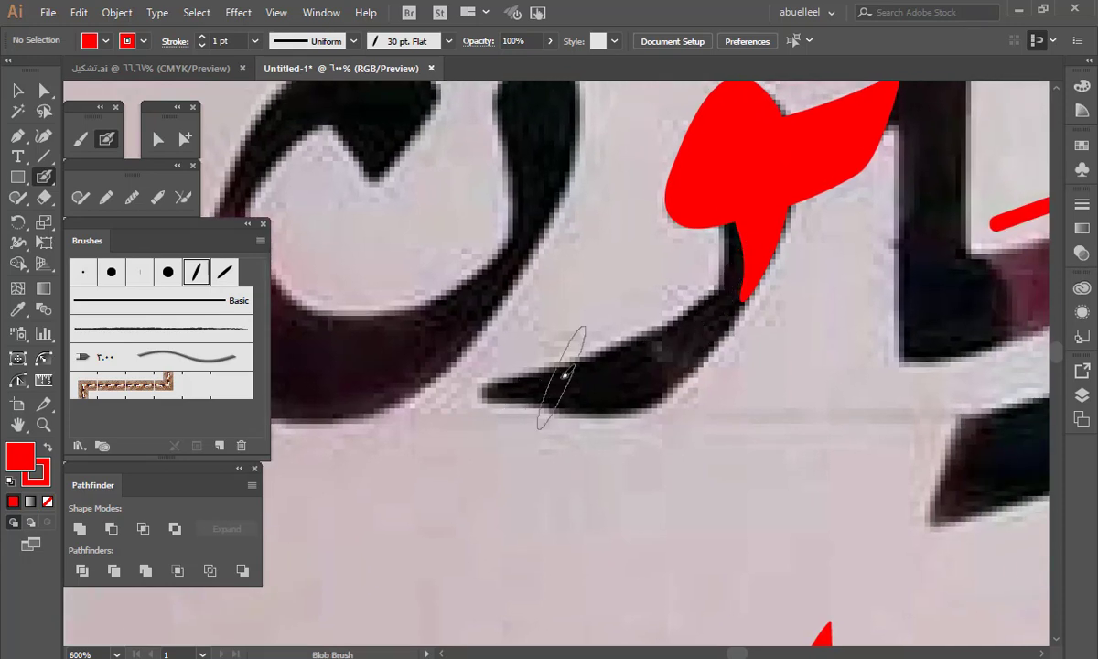
pyautogui.click(84, 272)
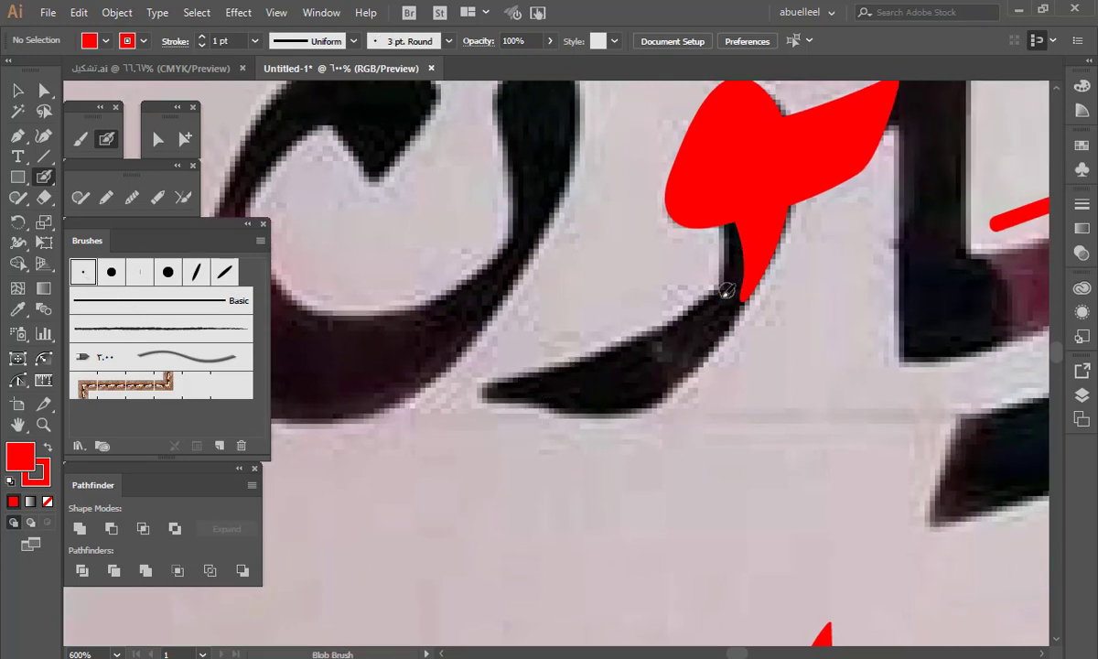
pyautogui.moveTo(725, 291); pyautogui.dragTo(448, 404)
pyautogui.moveTo(736, 291)
pyautogui.mouseDown()
pyautogui.moveTo(692, 374)
pyautogui.moveTo(650, 408)
pyautogui.moveTo(564, 425)
pyautogui.moveTo(454, 403)
pyautogui.mouseUp()
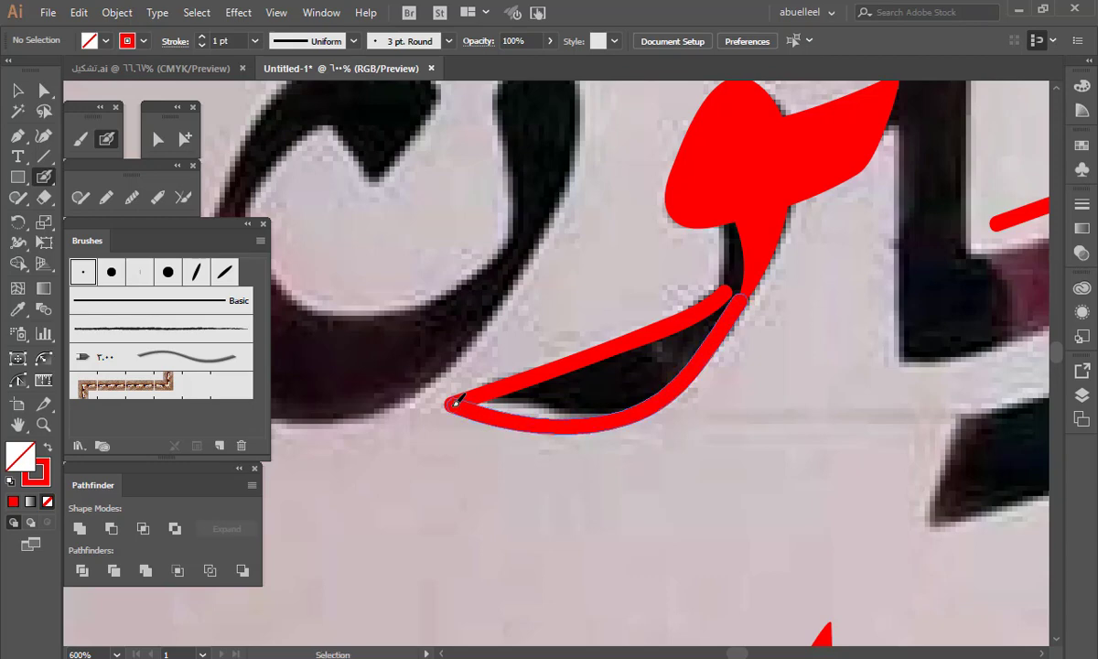
pyautogui.hotkey('ctrl', 'z')
pyautogui.hotkey('ctrl', 'z')
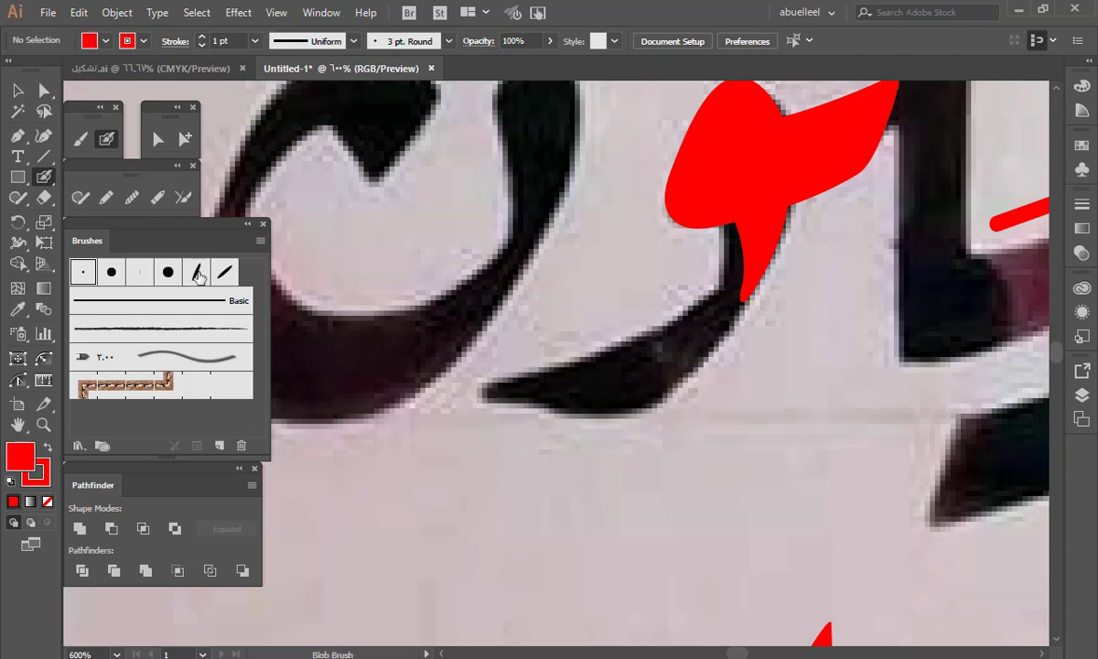
# Complete the waw's tail with the 30 pt. Flat Blob Brush, outlining and filling its tip with the 3 pt. Round brush at a reduced size.
pyautogui.click(196, 271)
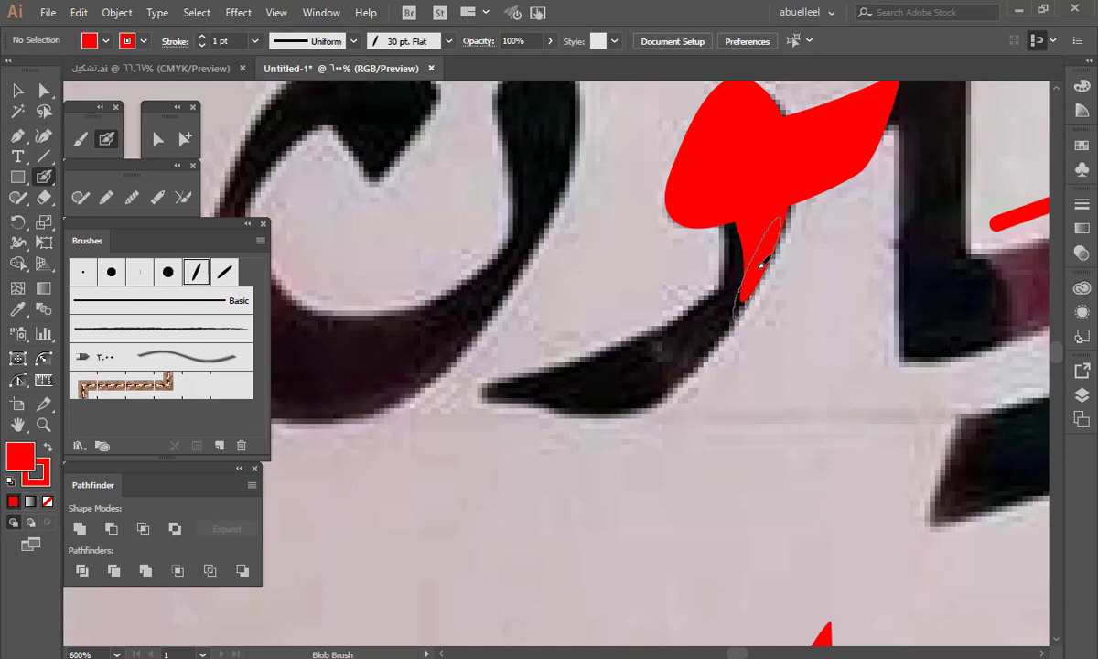
pyautogui.moveTo(761, 264)
pyautogui.mouseDown()
pyautogui.moveTo(730, 309)
pyautogui.moveTo(662, 354)
pyautogui.mouseUp()
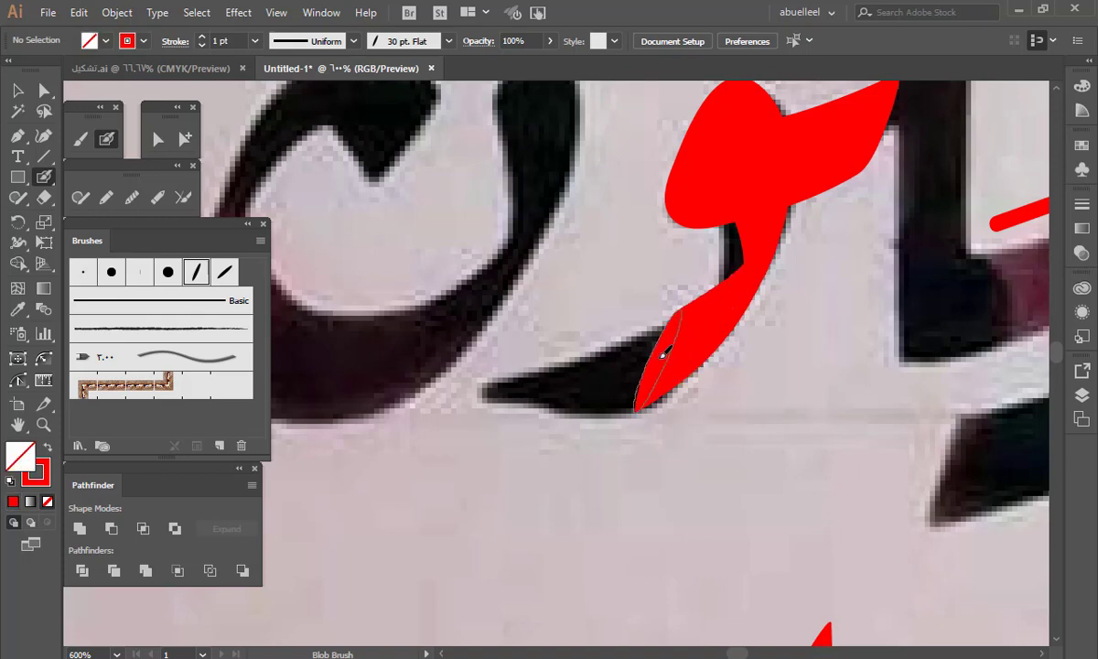
pyautogui.click(83, 271)
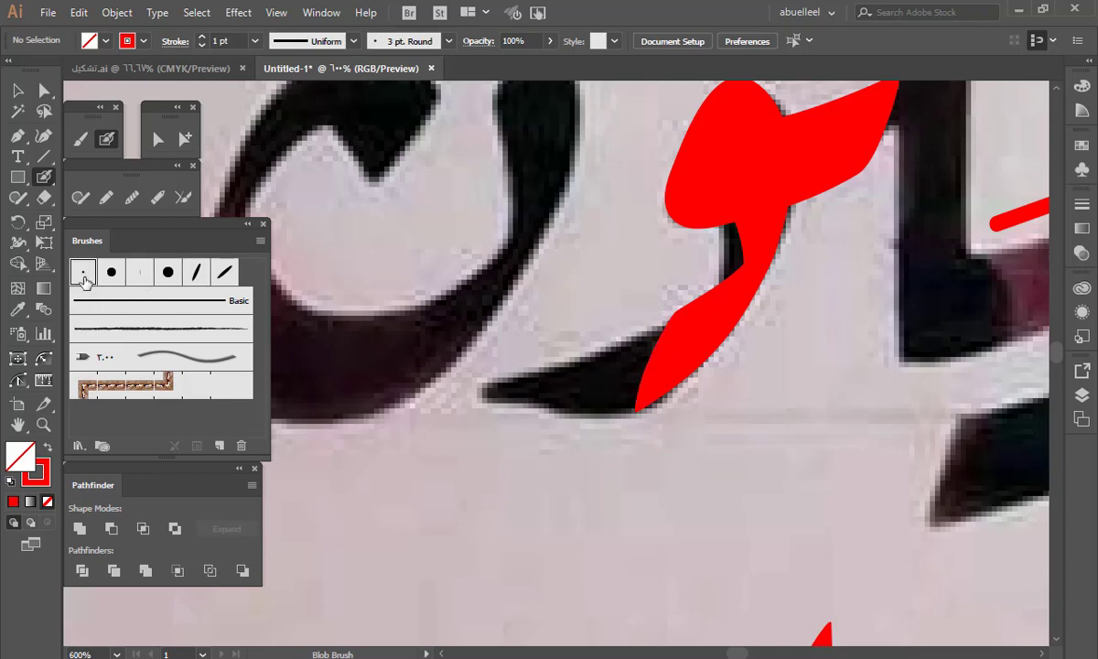
pyautogui.doubleClick(84, 271)
pyautogui.moveTo(450, 431); pyautogui.dragTo(388, 442)
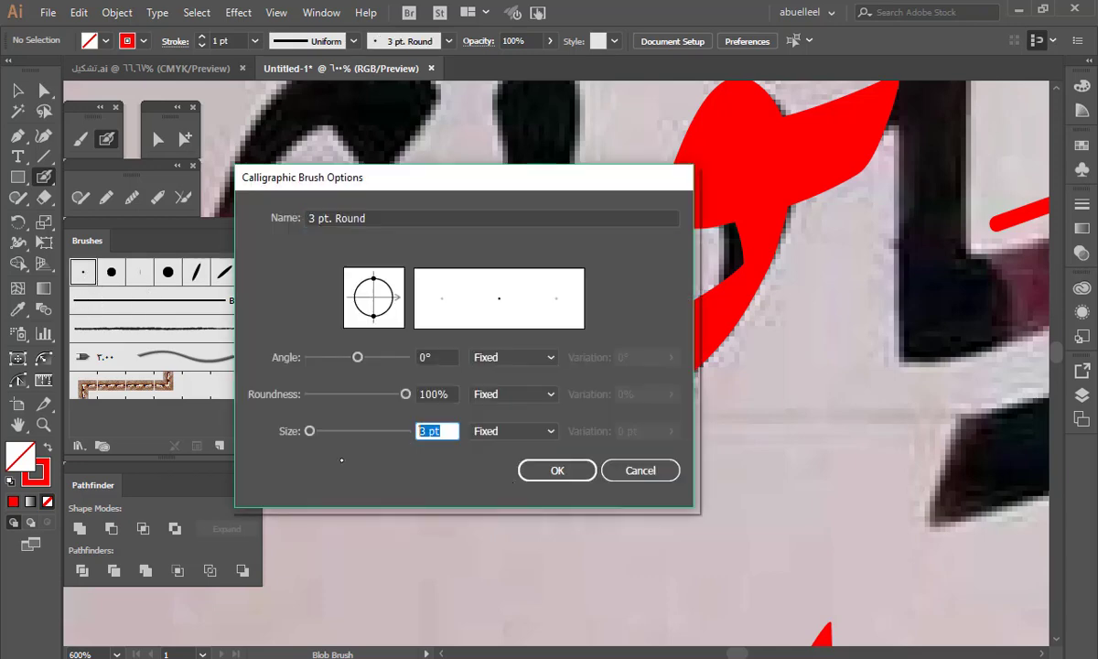
pyautogui.press('Return')
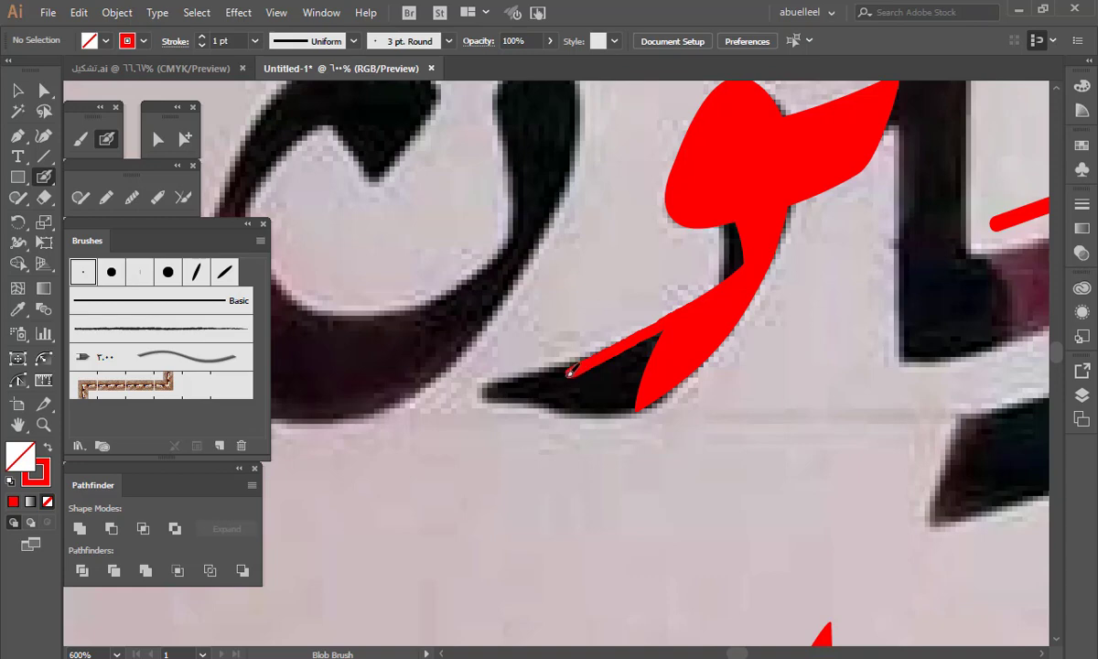
pyautogui.moveTo(570, 370); pyautogui.dragTo(491, 408)
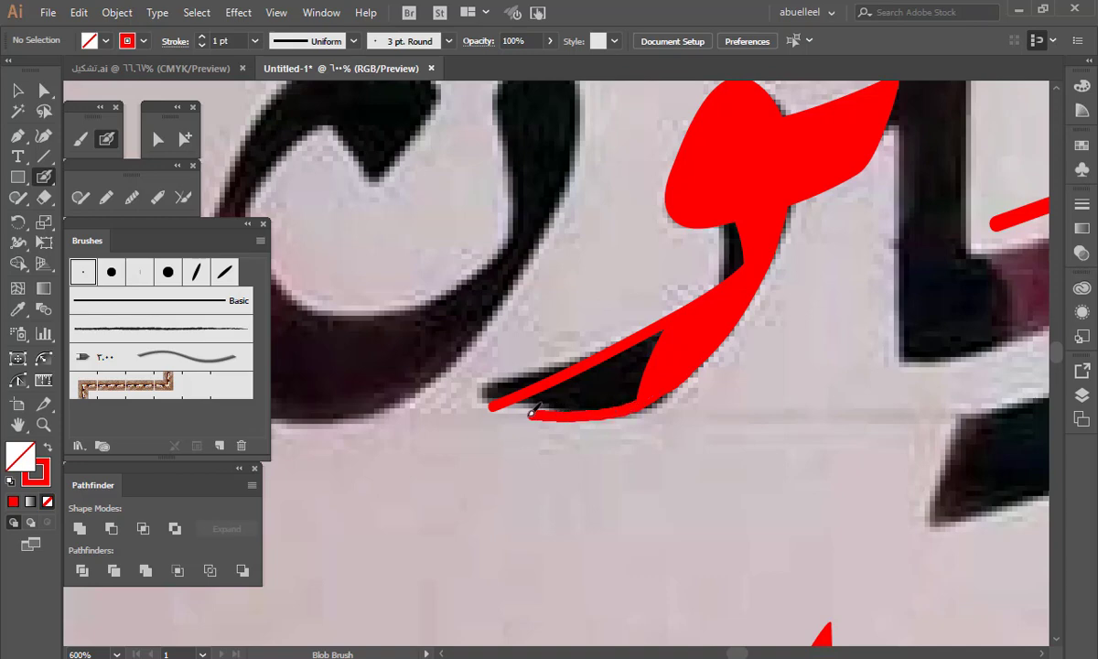
pyautogui.moveTo(530, 413); pyautogui.dragTo(509, 412)
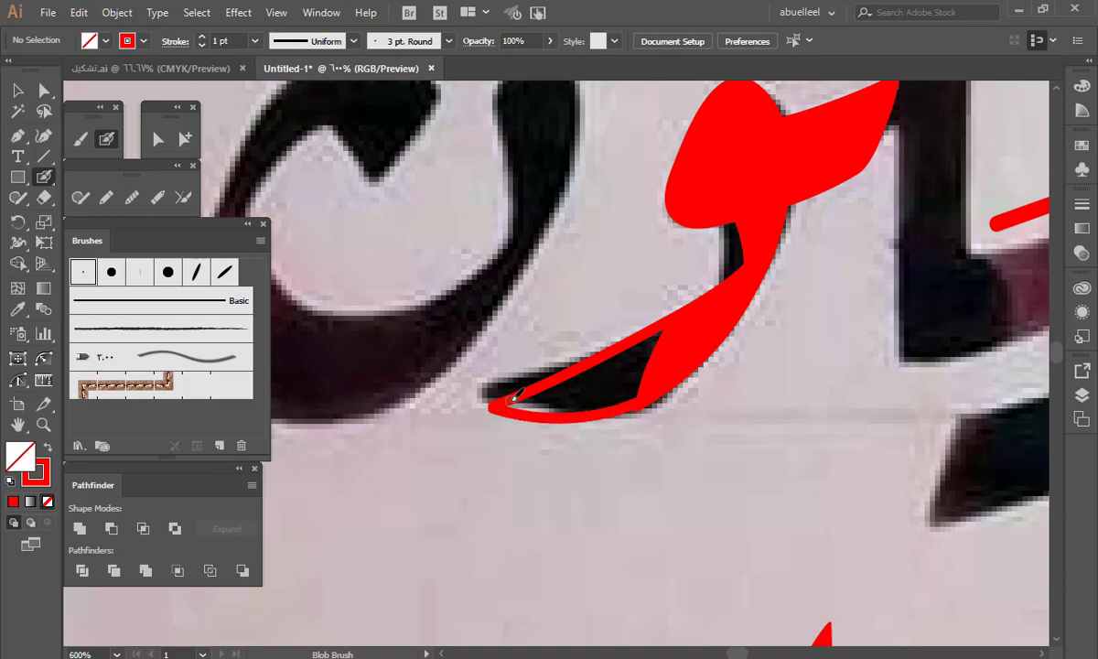
pyautogui.moveTo(619, 389)
pyautogui.mouseDown()
pyautogui.moveTo(516, 409)
pyautogui.moveTo(670, 328)
pyautogui.moveTo(623, 364)
pyautogui.moveTo(643, 359)
pyautogui.moveTo(611, 392)
pyautogui.moveTo(535, 406)
pyautogui.moveTo(590, 377)
pyautogui.mouseUp()
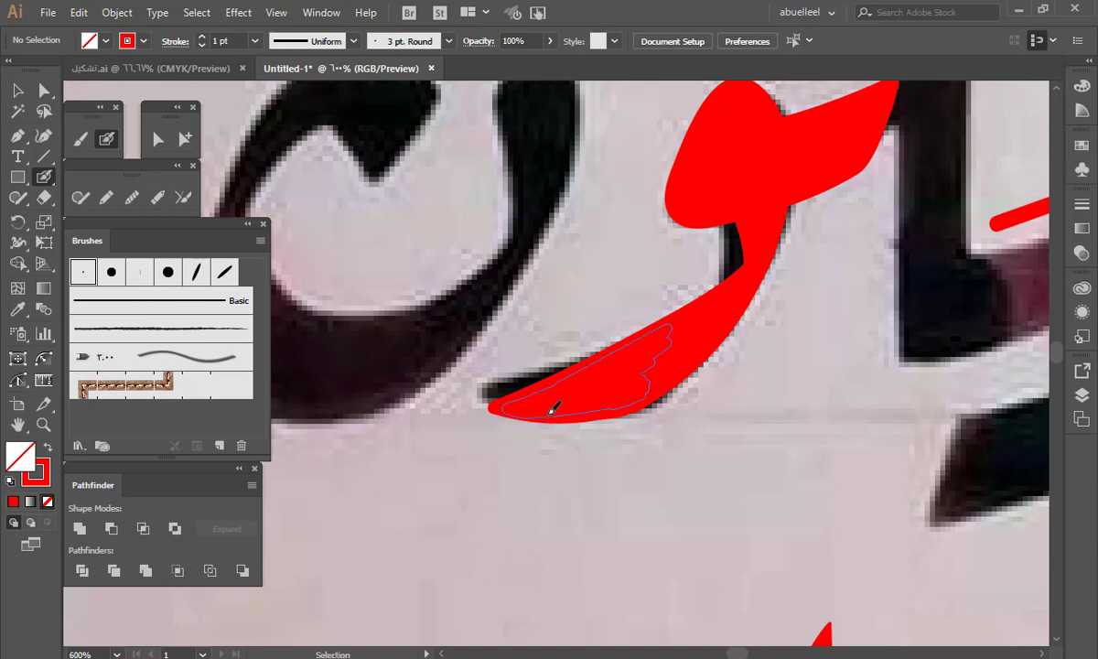
# Examine the traced waw beside the remaining letters, comparing the curves and bowls of both nuns.
pyautogui.hotkey('ctrl', '+')
pyautogui.hotkey('ctrl', '+')
pyautogui.hotkey('ctrl', '-')
pyautogui.hotkey('ctrl', '-')
pyautogui.hotkey('ctrl', '-')
pyautogui.hotkey('ctrl', '-')
pyautogui.hotkey('ctrl', '-')
pyautogui.hotkey('ctrl', '-')
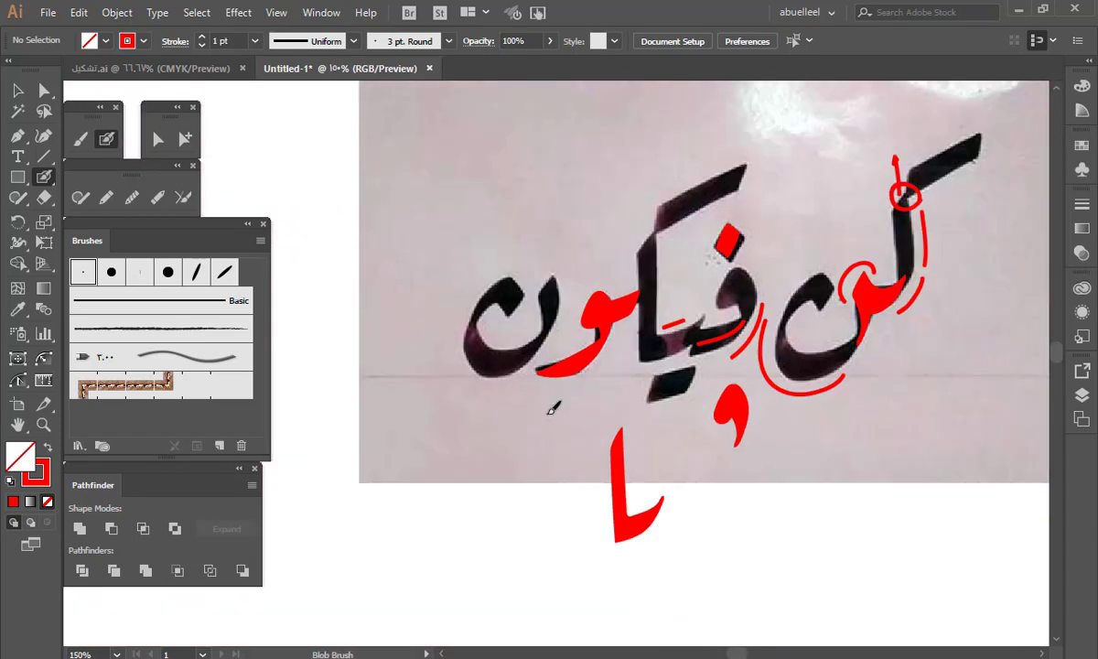
pyautogui.moveTo(653, 370); pyautogui.dragTo(717, 402)
pyautogui.scroll(1, 716, 403)
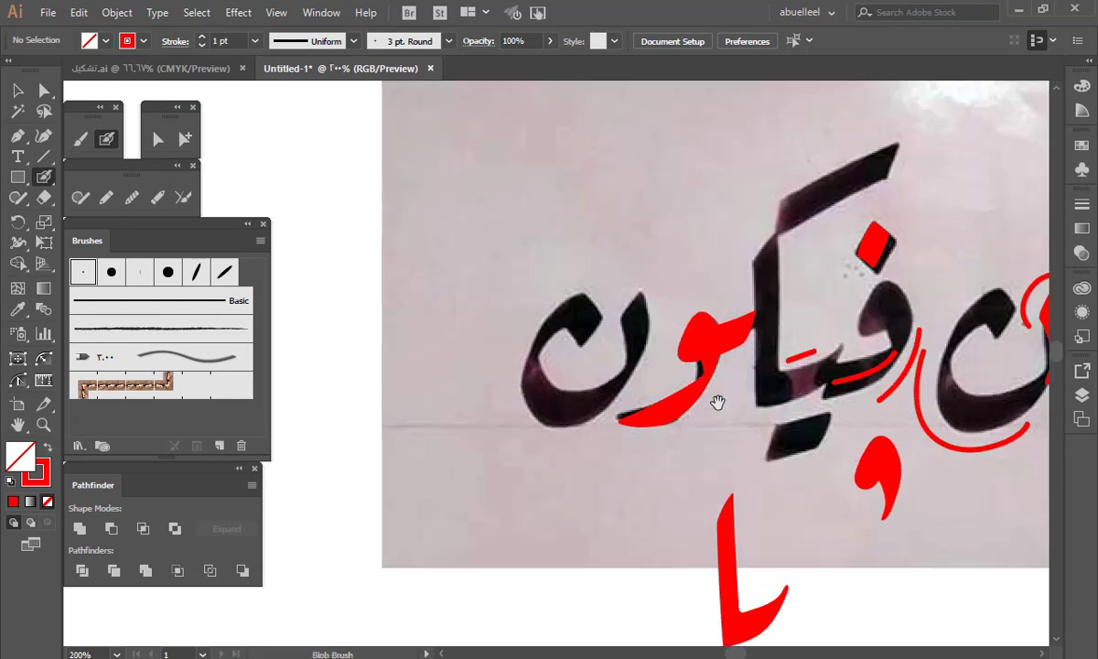
pyautogui.moveTo(863, 416); pyautogui.dragTo(775, 381)
pyautogui.scroll(1, 775, 382)
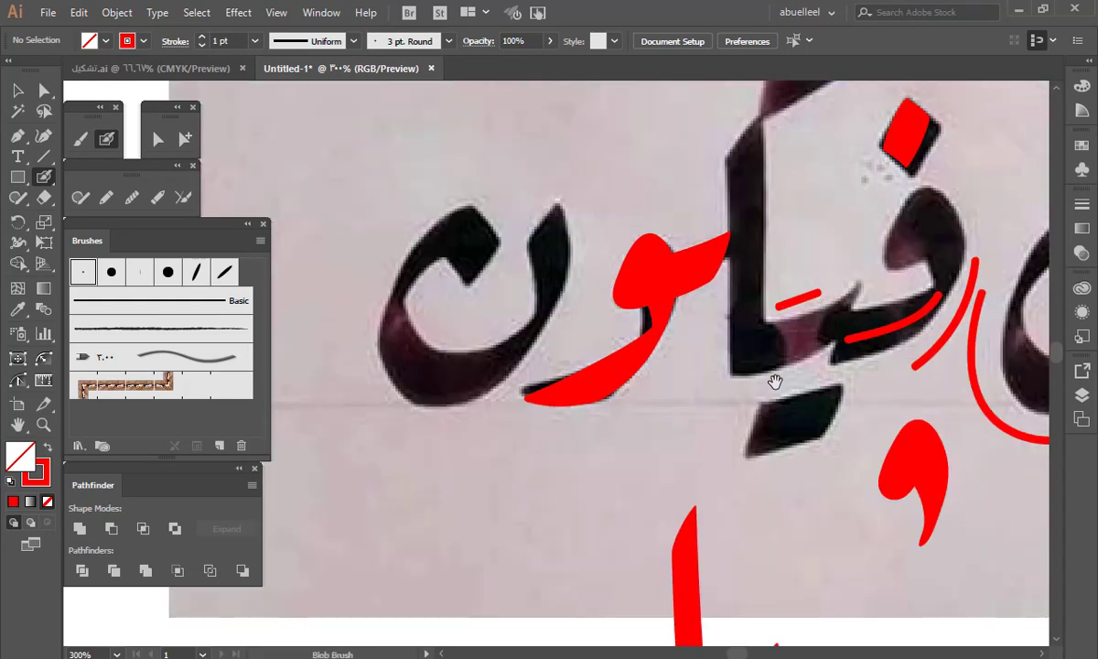
pyautogui.moveTo(904, 372); pyautogui.dragTo(632, 370)
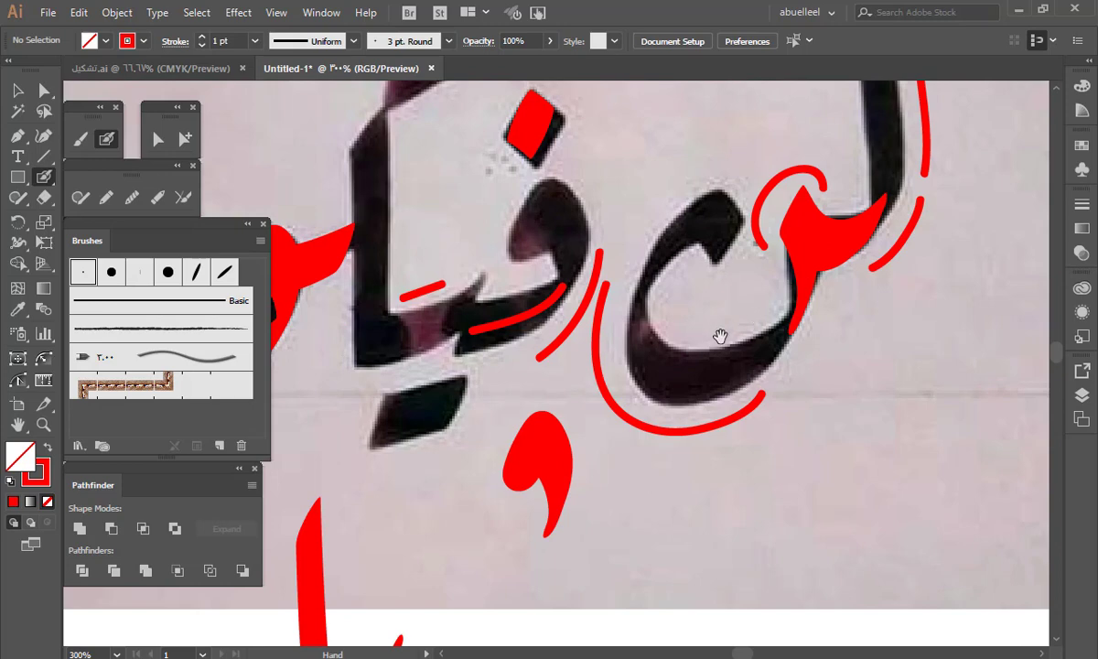
pyautogui.moveTo(718, 335); pyautogui.dragTo(814, 347)
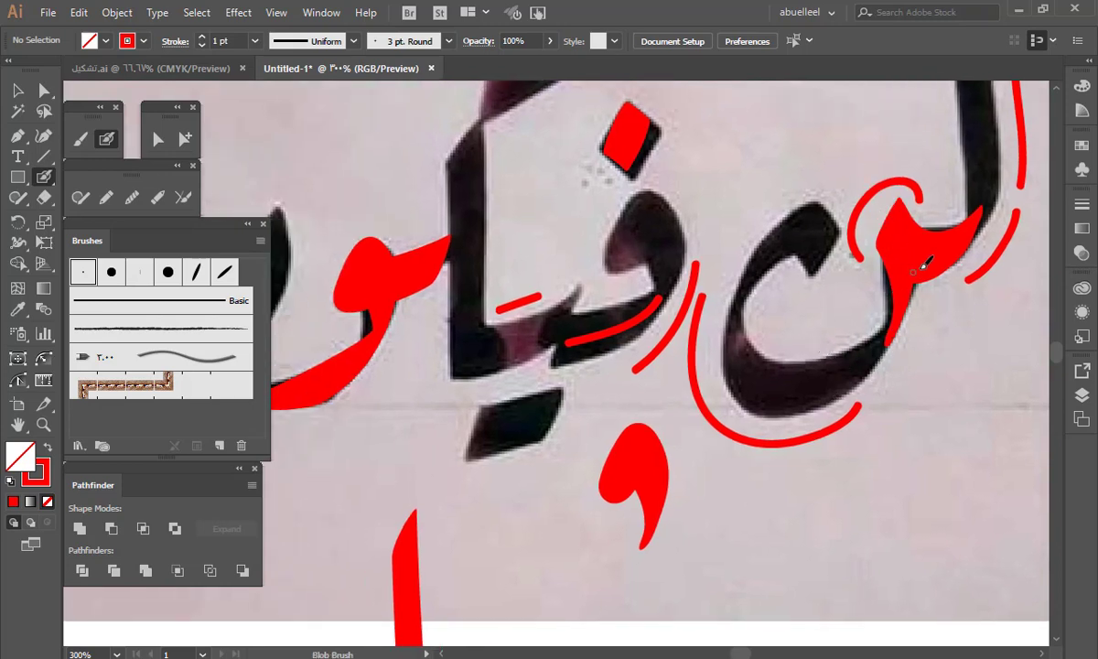
pyautogui.moveTo(570, 372); pyautogui.dragTo(922, 379)
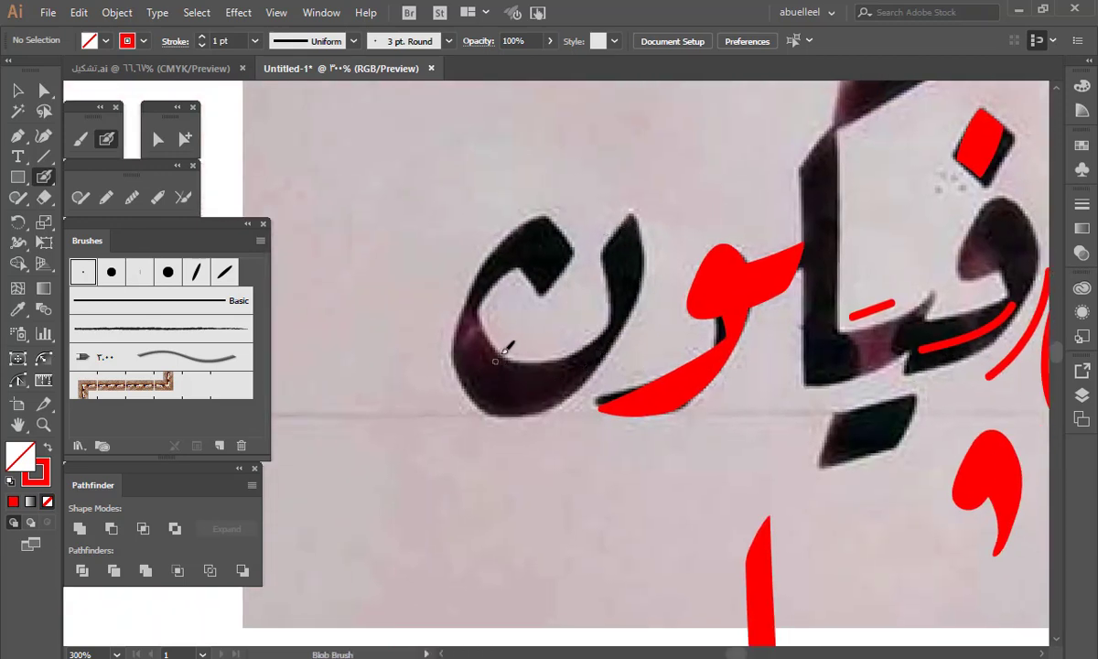
pyautogui.moveTo(513, 343); pyautogui.dragTo(460, 441)
pyautogui.hotkey('ctrl', 'z')
pyautogui.moveTo(849, 413)
pyautogui.mouseDown()
pyautogui.moveTo(585, 411)
pyautogui.moveTo(553, 400)
pyautogui.mouseUp()
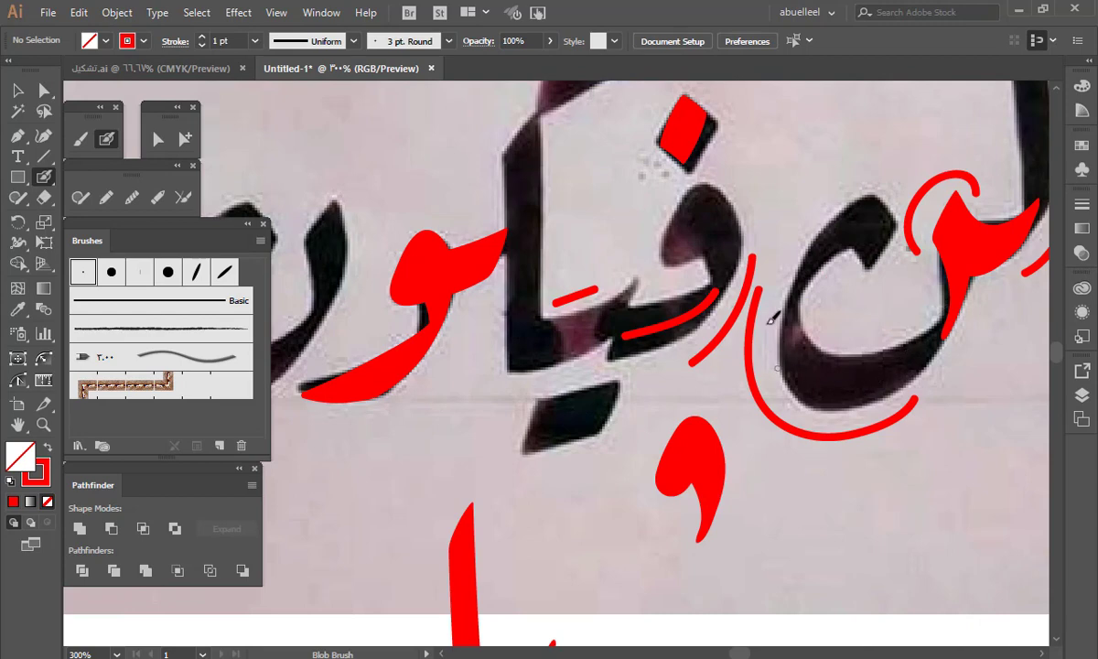
pyautogui.press('space')
pyautogui.moveTo(531, 394); pyautogui.dragTo(741, 388)
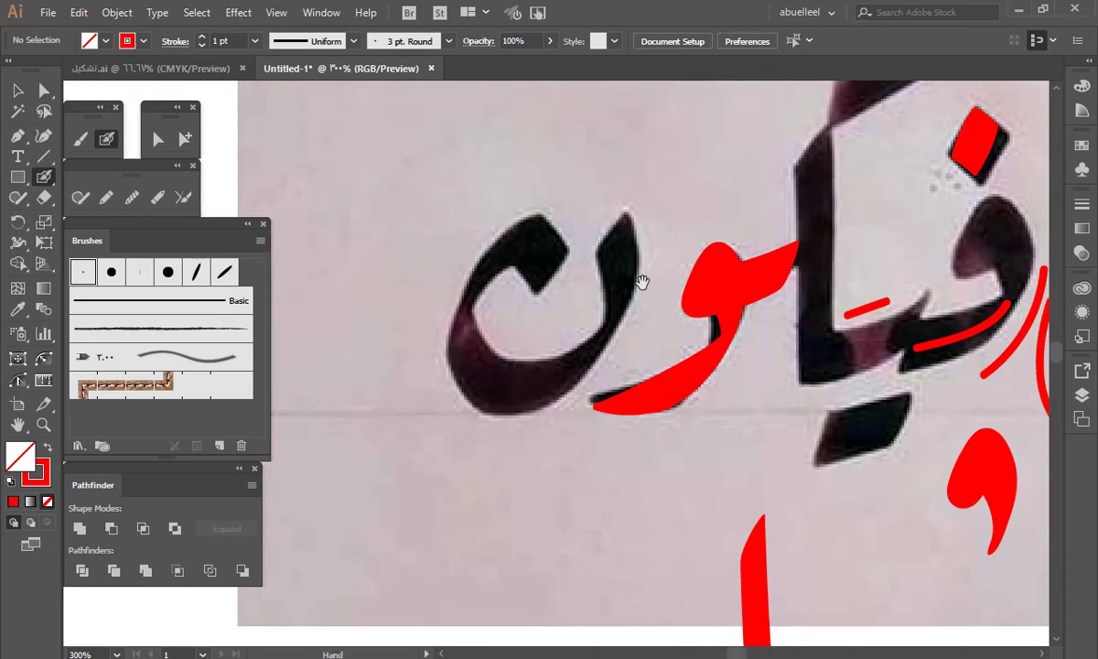
# Write "جيد جداً" above the final nun with the 3 pt. Round Blob Brush and underline it twice.
pyautogui.moveTo(643, 285)
pyautogui.mouseDown()
pyautogui.moveTo(608, 363)
pyautogui.moveTo(633, 422)
pyautogui.mouseUp()
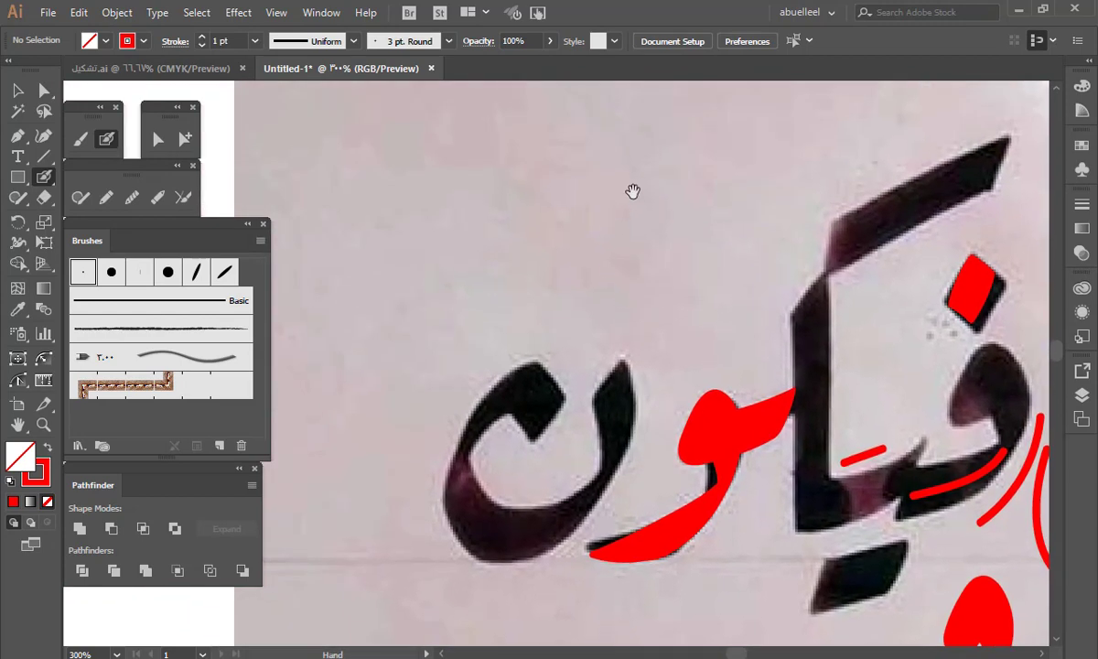
pyautogui.moveTo(635, 200)
pyautogui.mouseDown()
pyautogui.moveTo(548, 251)
pyautogui.moveTo(580, 253)
pyautogui.moveTo(536, 252)
pyautogui.moveTo(541, 214)
pyautogui.moveTo(515, 238)
pyautogui.moveTo(481, 253)
pyautogui.mouseUp()
pyautogui.click(579, 254)
pyautogui.click(638, 248)
pyautogui.moveTo(474, 179); pyautogui.dragTo(443, 209)
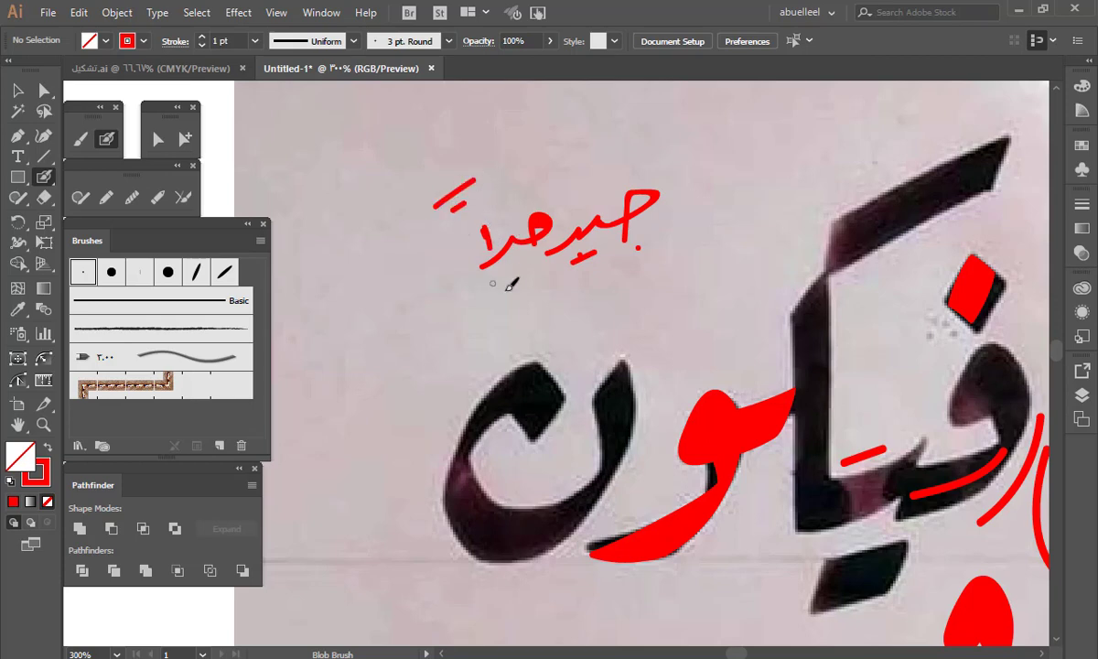
pyautogui.moveTo(608, 274); pyautogui.dragTo(438, 331)
pyautogui.moveTo(571, 303); pyautogui.dragTo(358, 399)
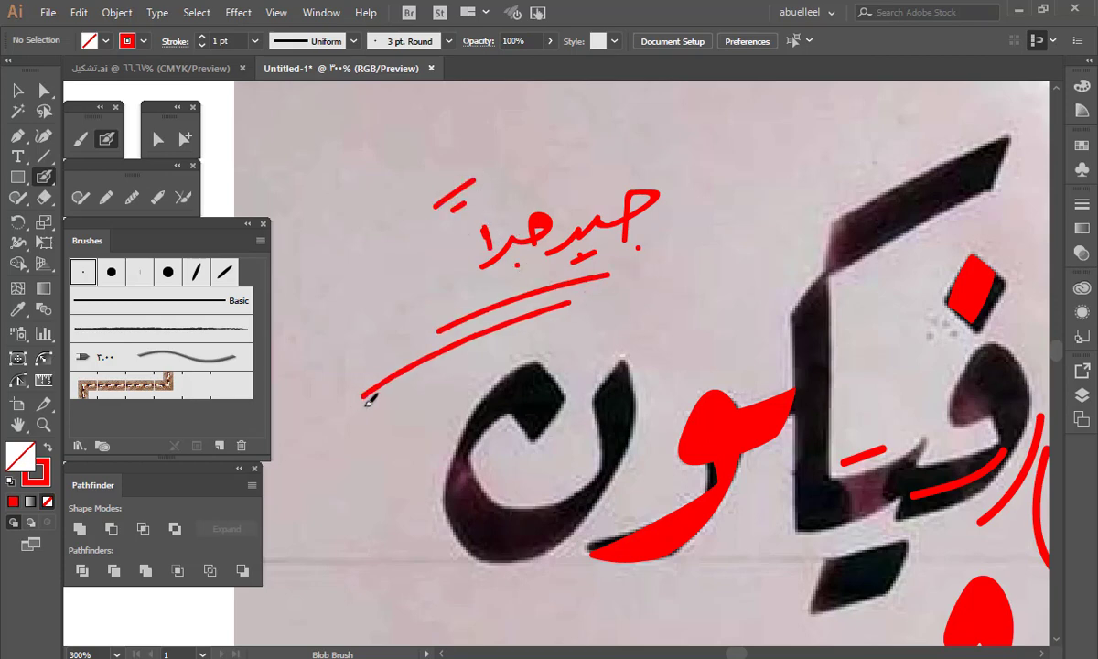
pyautogui.moveTo(760, 429); pyautogui.dragTo(792, 325)
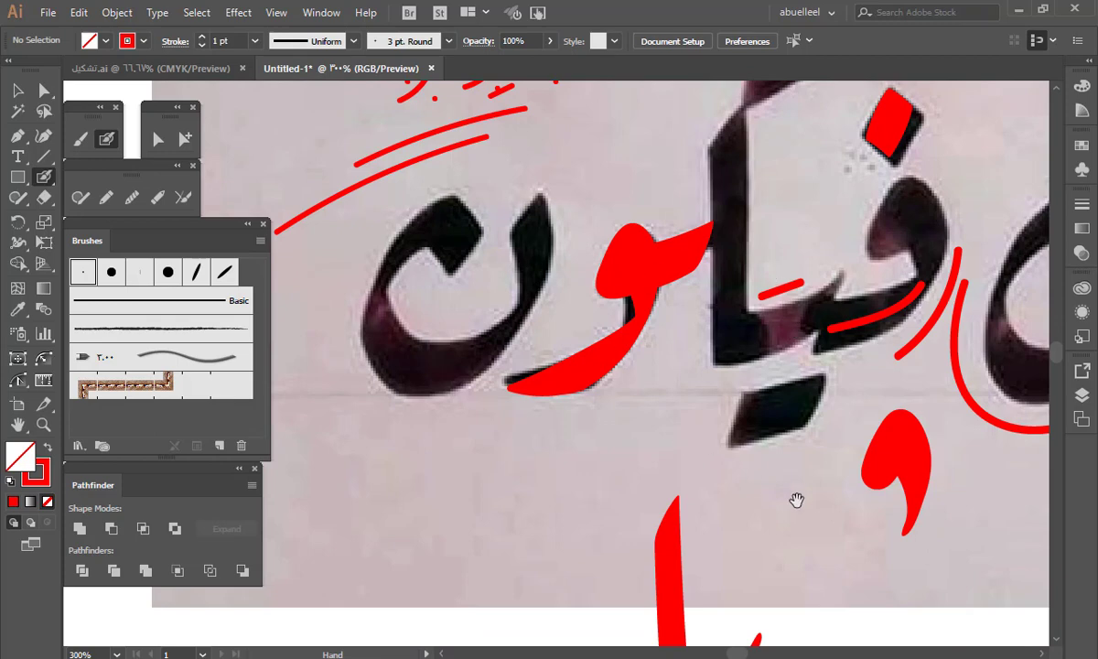
pyautogui.moveTo(797, 501); pyautogui.dragTo(711, 355)
pyautogui.hotkey('ctrl', '-')
pyautogui.hotkey('ctrl', '-')
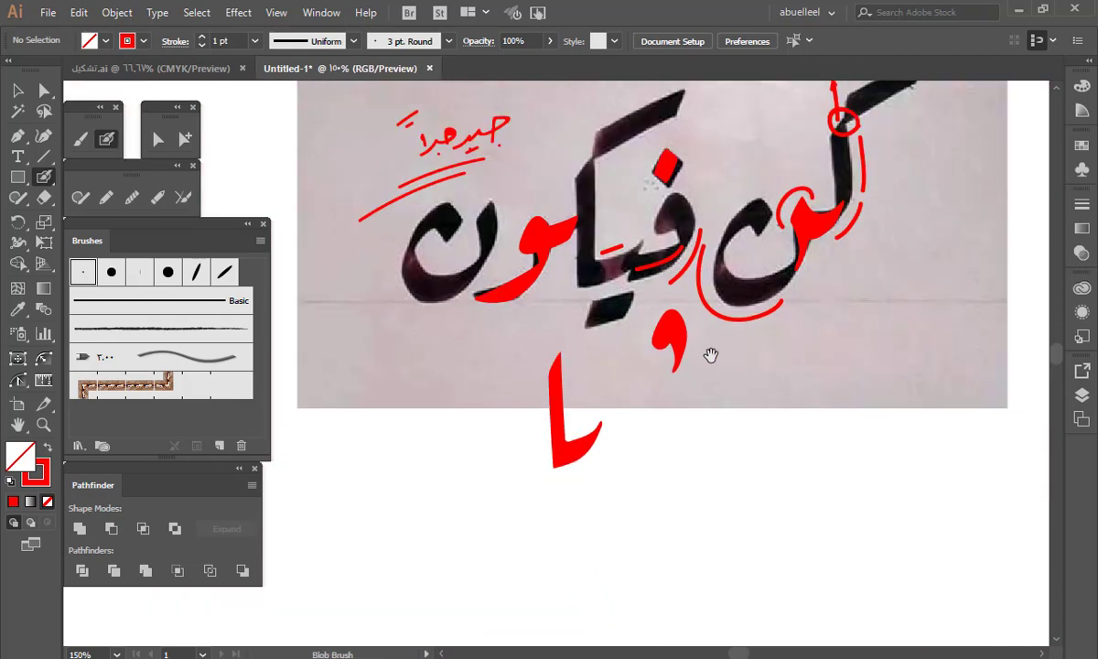
pyautogui.moveTo(716, 290); pyautogui.dragTo(683, 392)
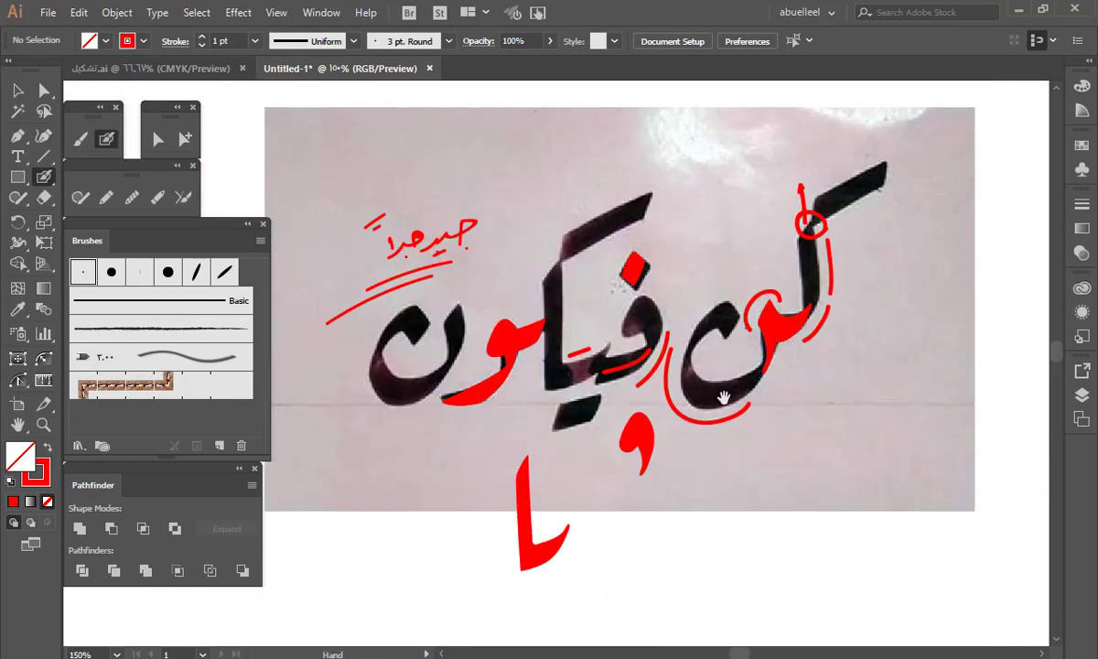